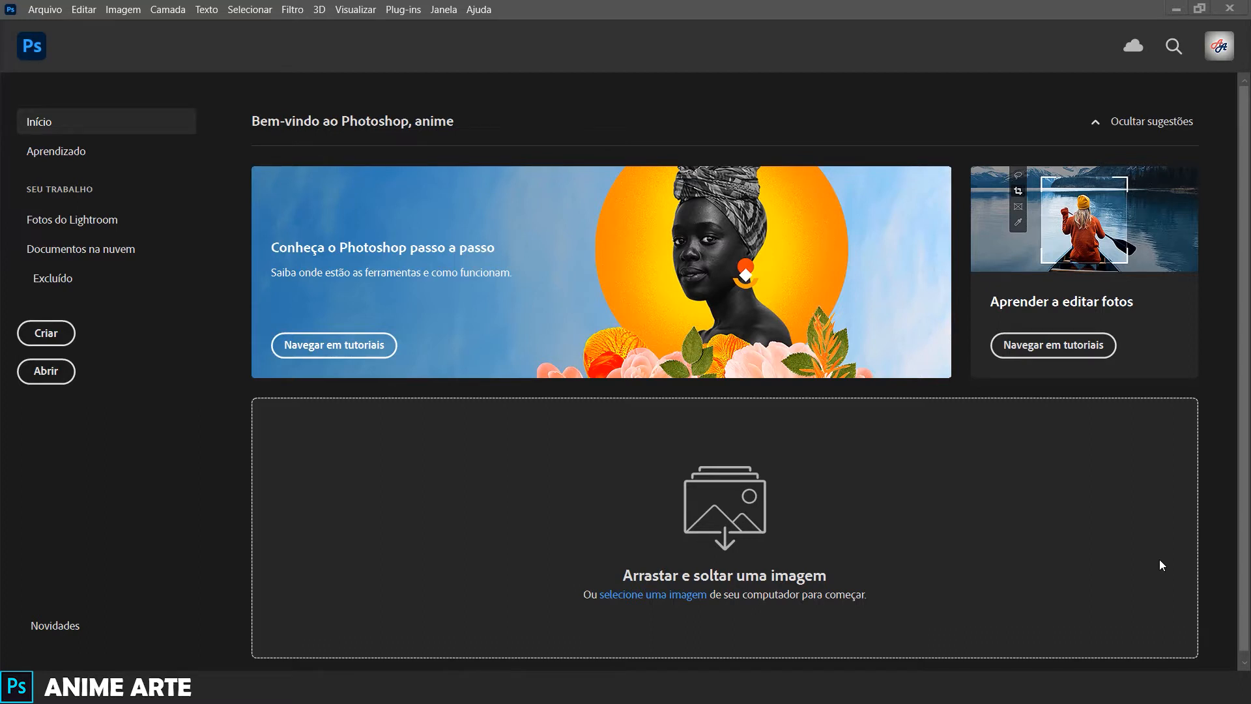
Create a 1920 x 1080 px document from the Grande - Web preset at 72 ppi without artboards, and unlock its background layer
left_click(45, 9)
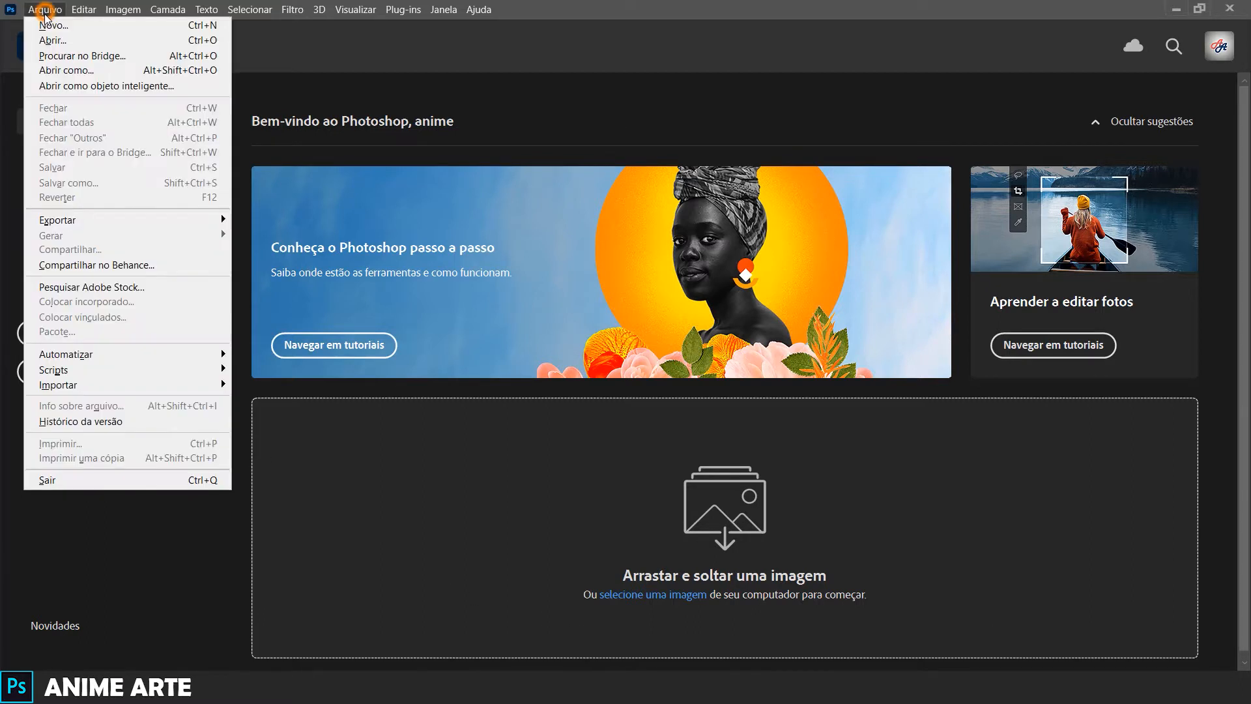
left_click(46, 26)
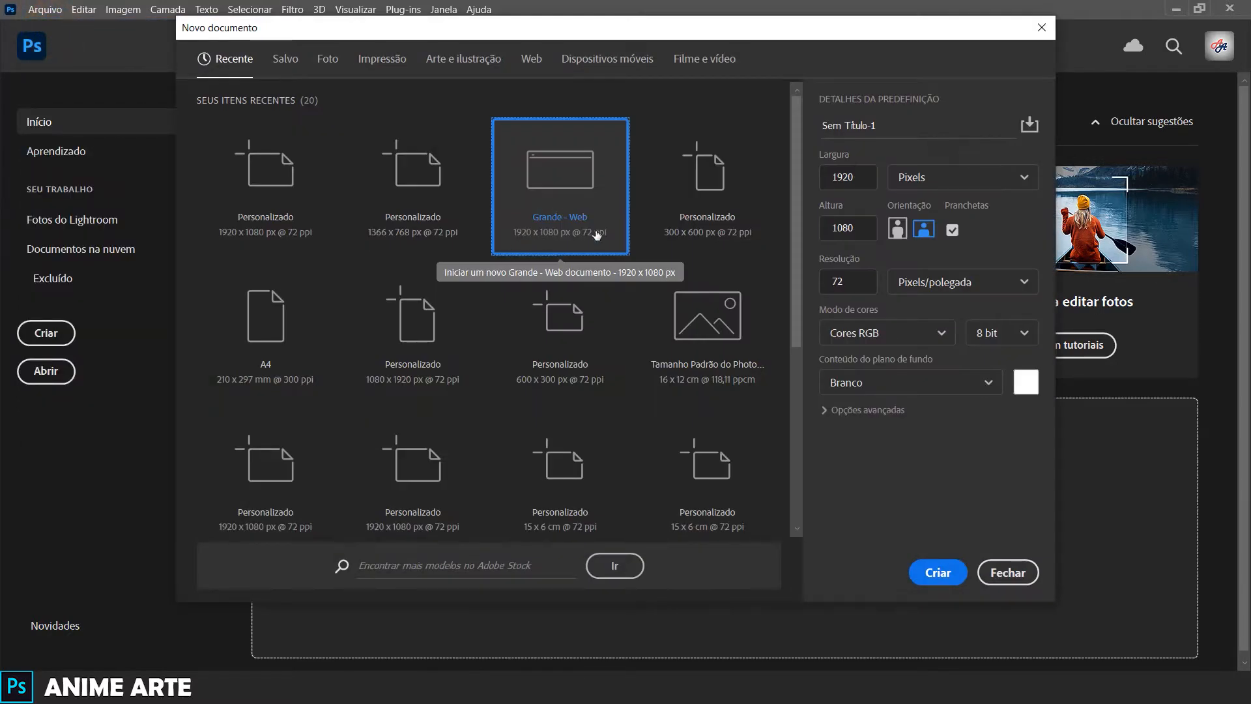
left_click(575, 233)
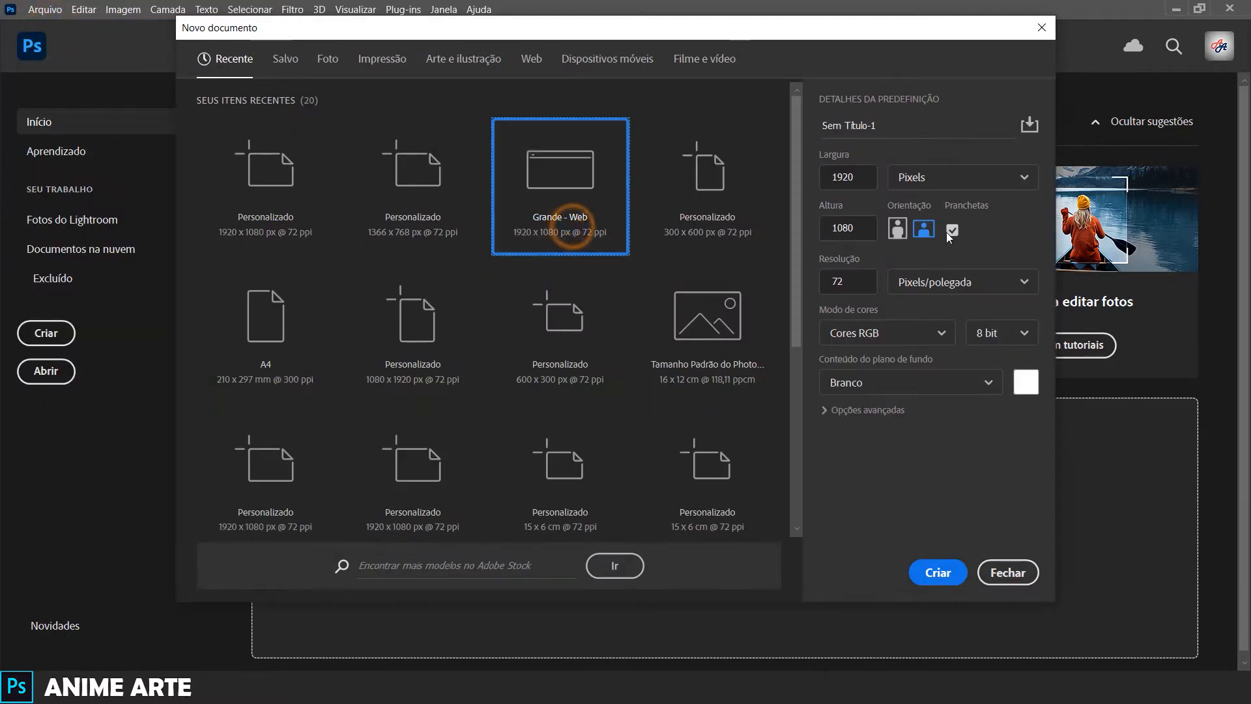
left_click(952, 231)
left_click(937, 572)
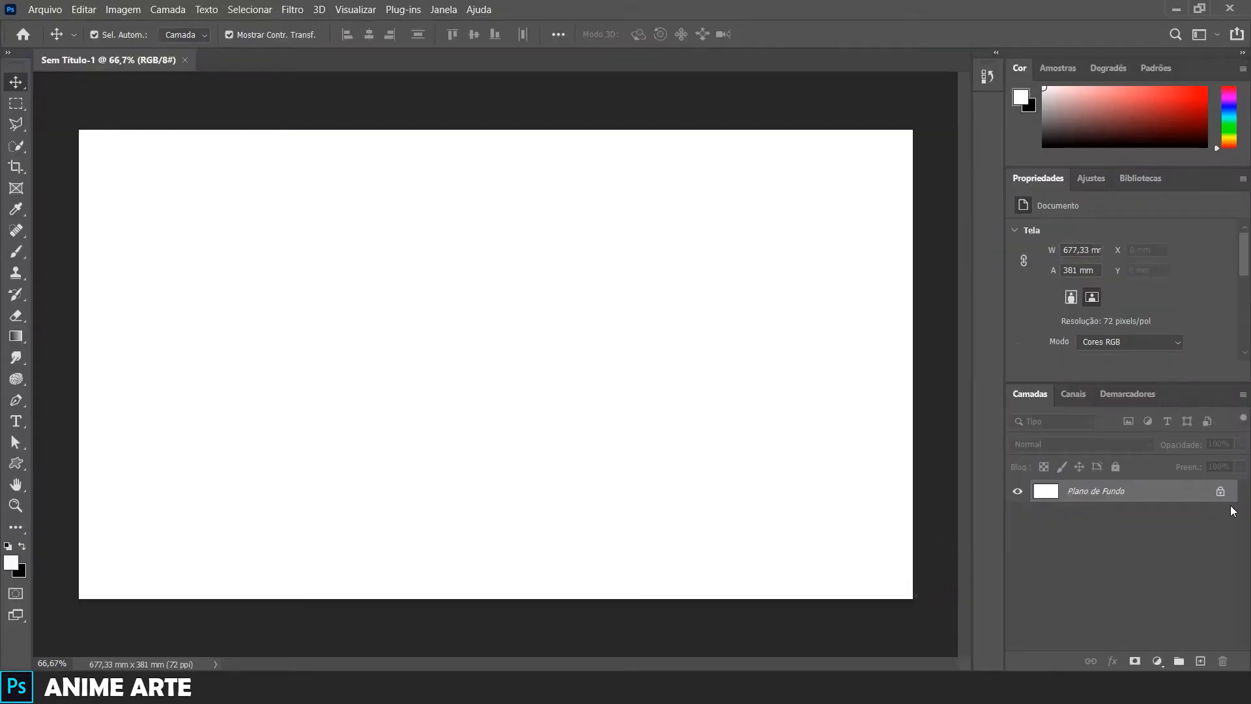
left_click(1221, 493)
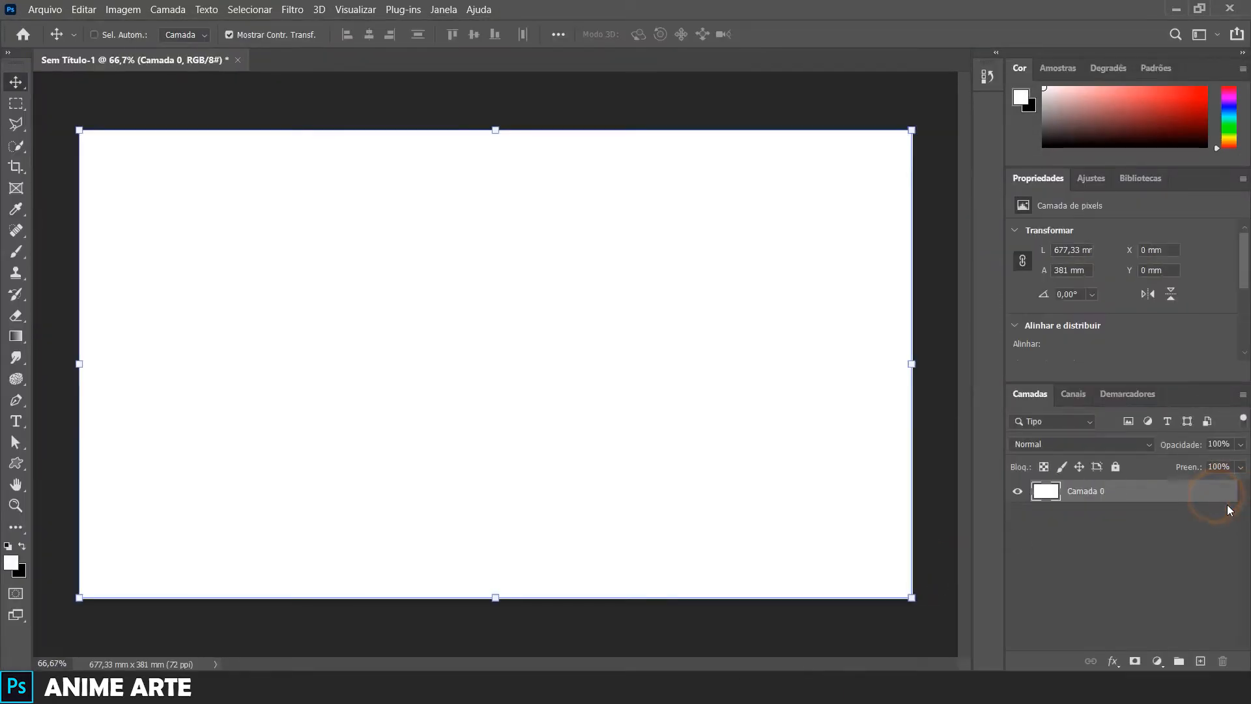
key("ctrl+0")
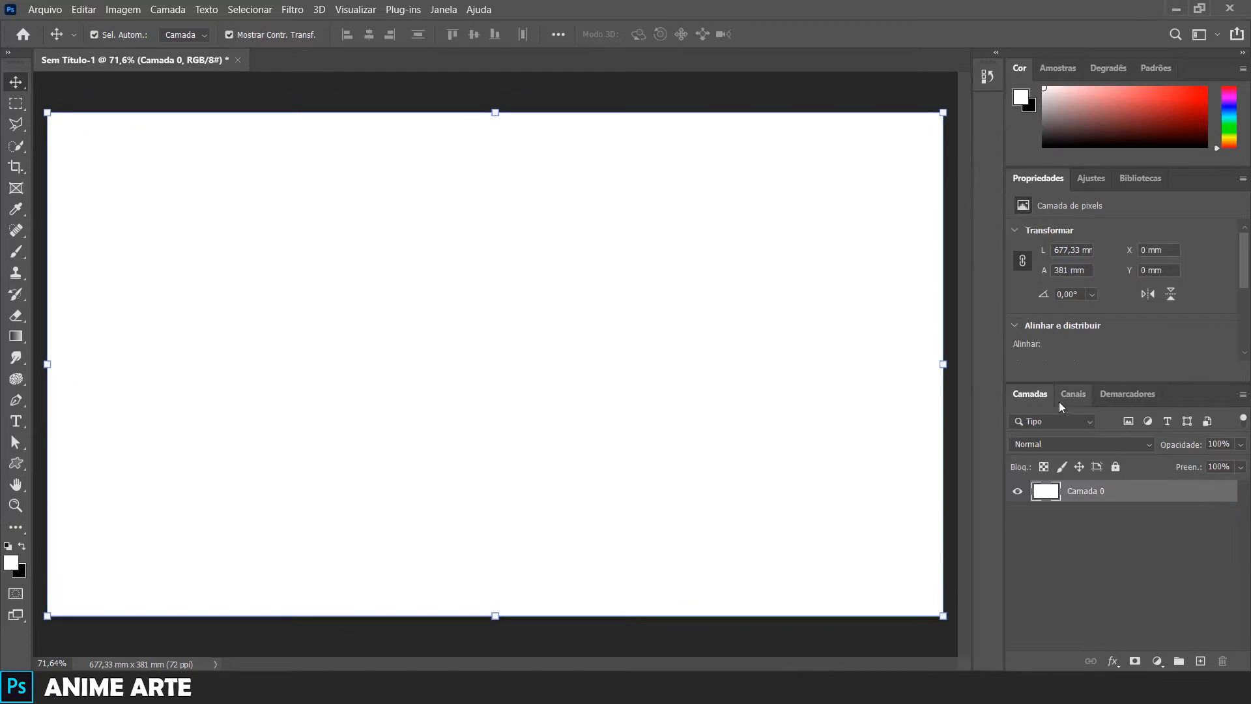
Open the chameleon photo IMAGEM - 01 and unlock its background layer
left_click(44, 9)
left_click(57, 35)
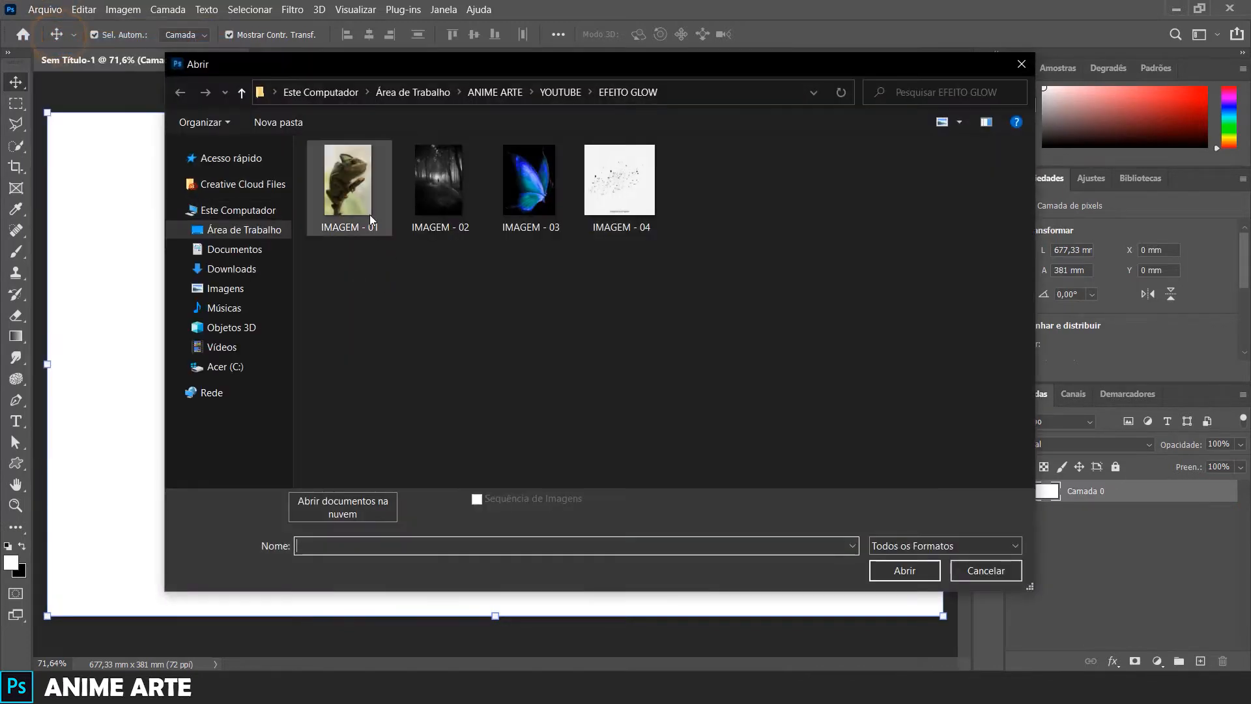
double_click(355, 178)
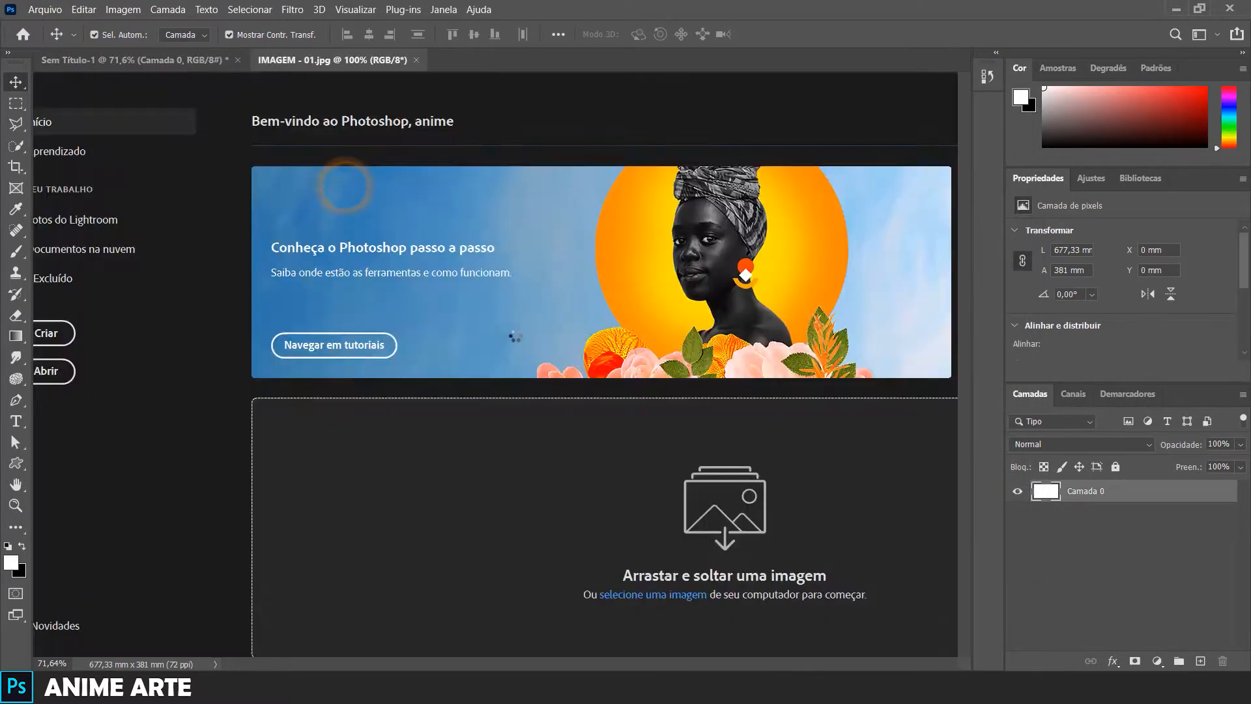
key("ctrl+0")
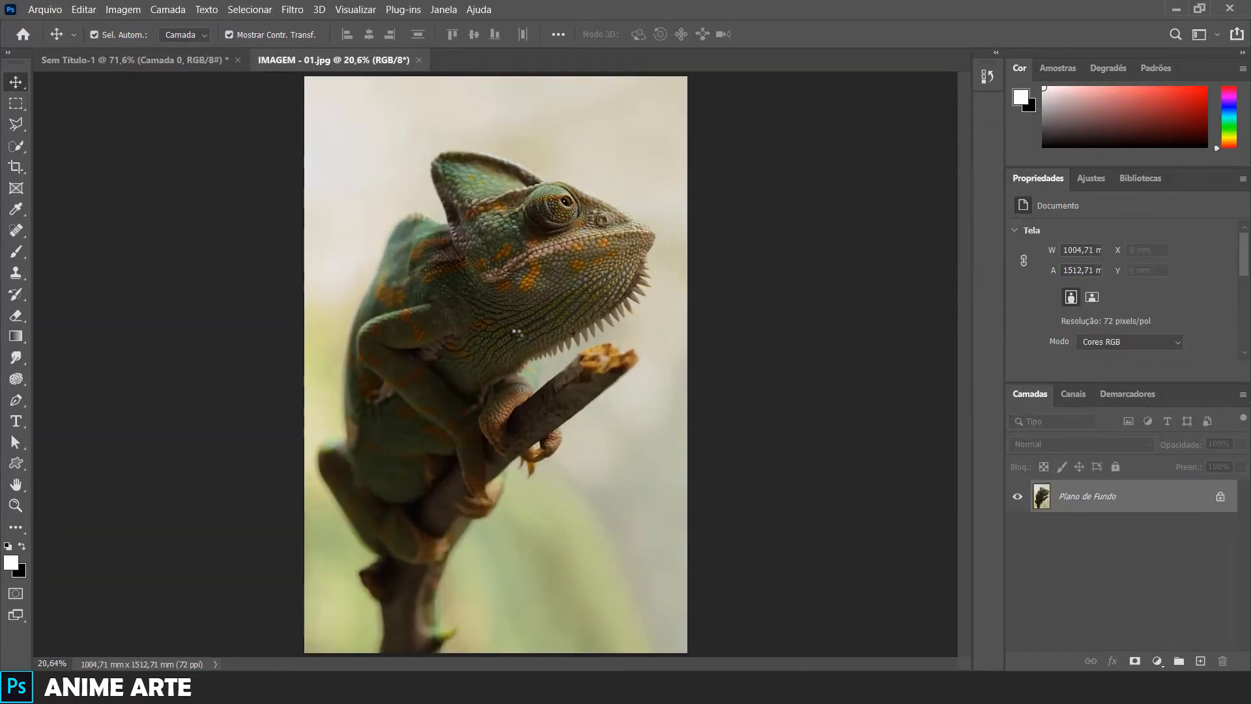
left_click(1221, 496)
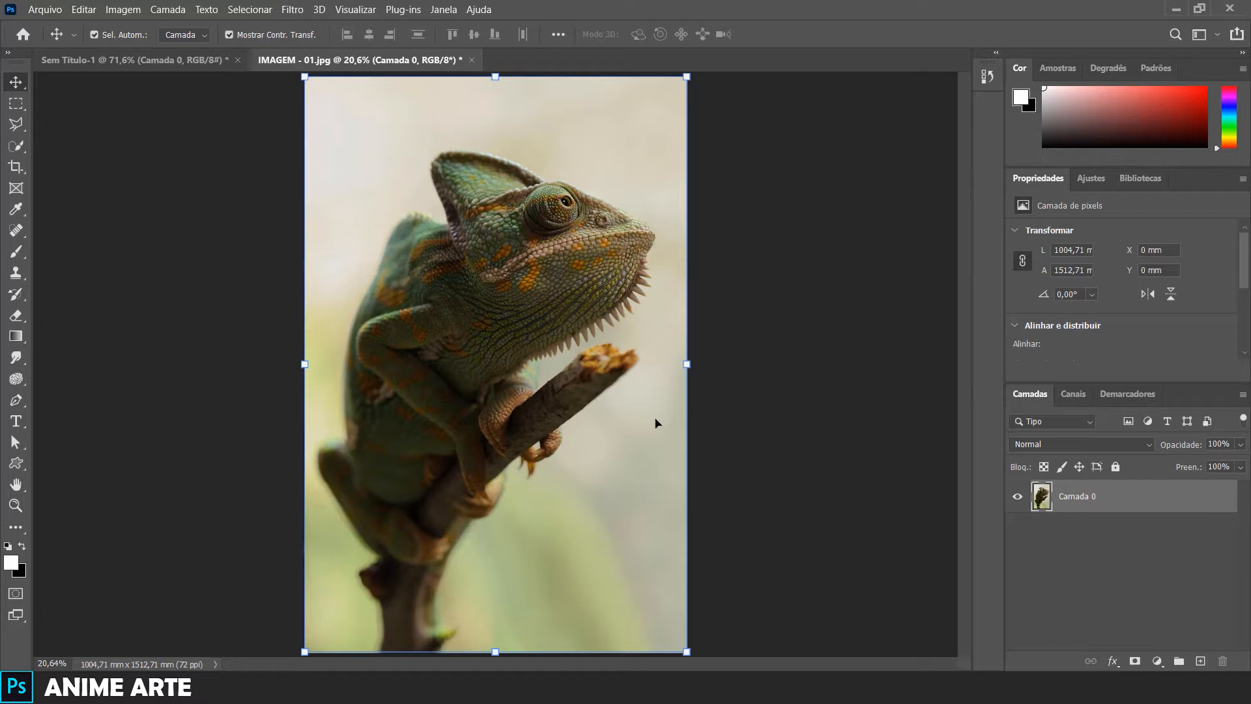
Select the chameleon with the automatic subject selection and add the missing lower branch and foot areas with the Quick Selection tool
left_click(250, 9)
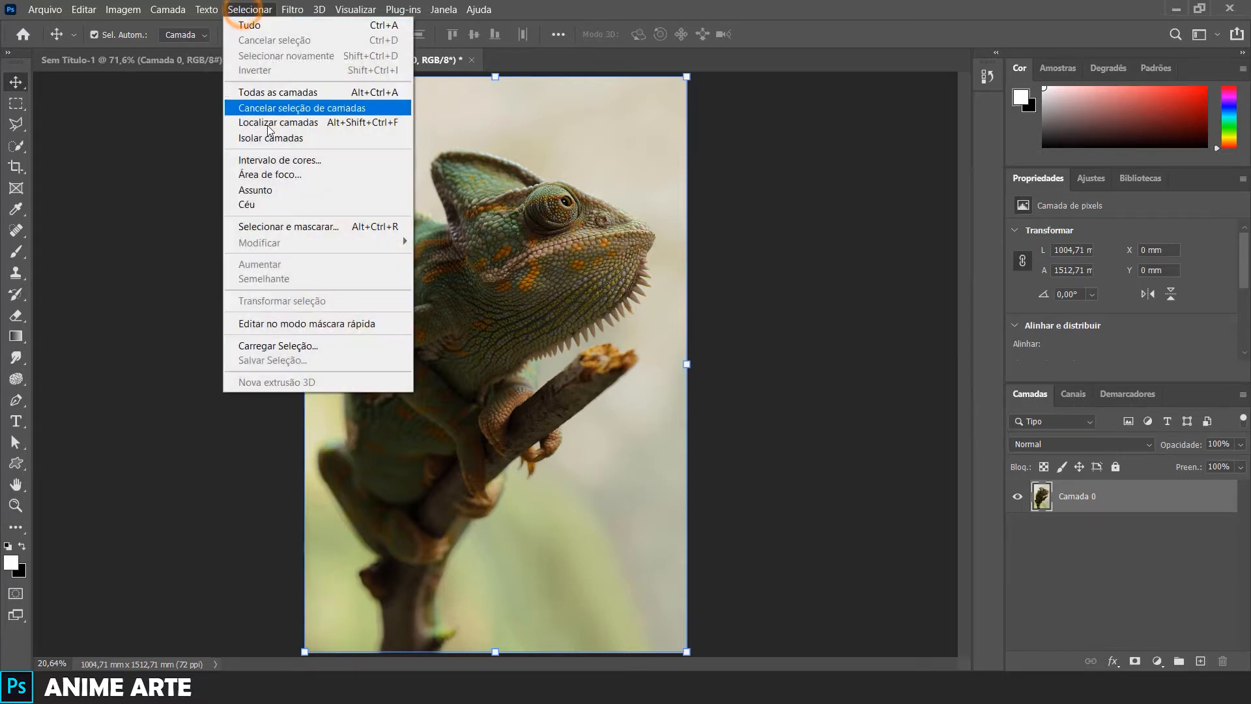
left_click(255, 190)
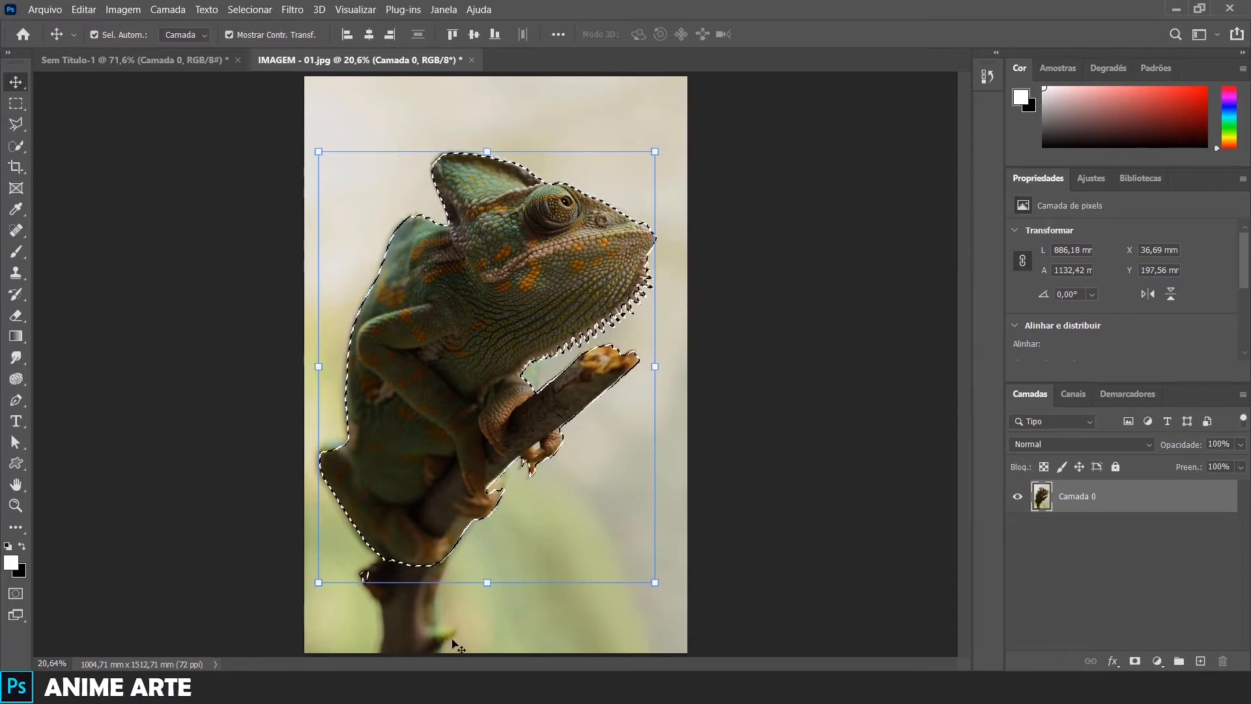
key("w")
right_click(16, 146)
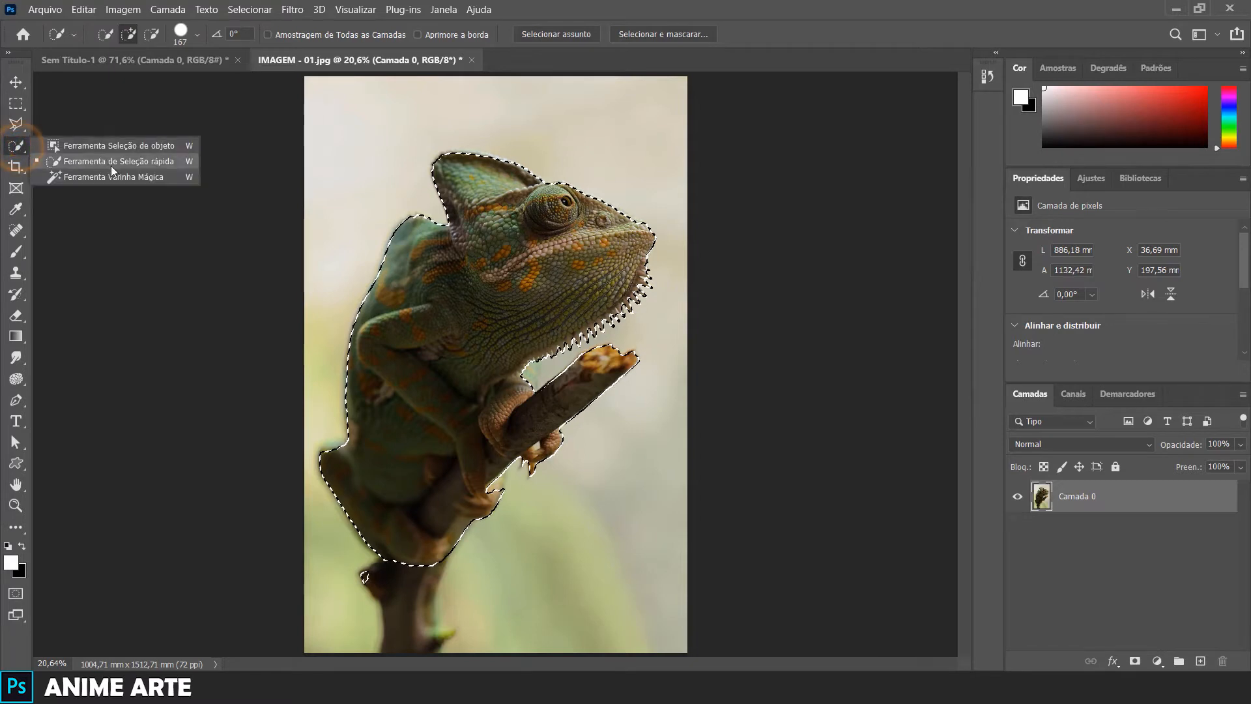
left_click(162, 163)
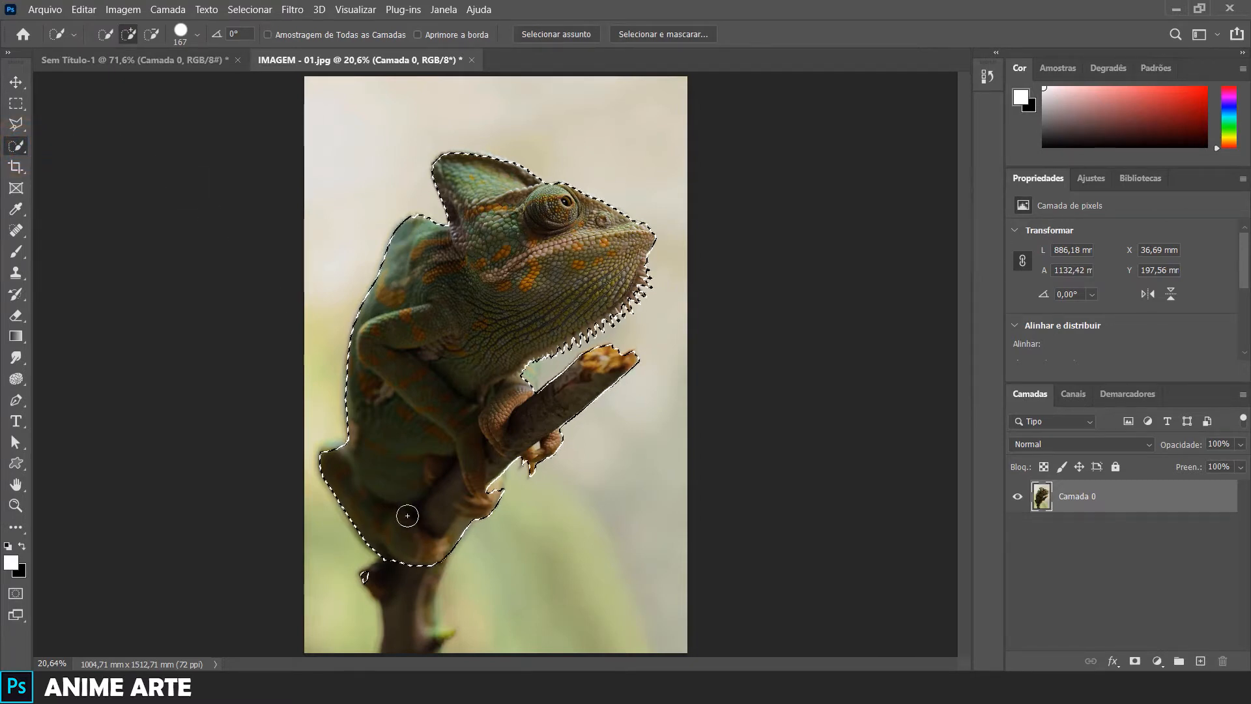
left_click(383, 574)
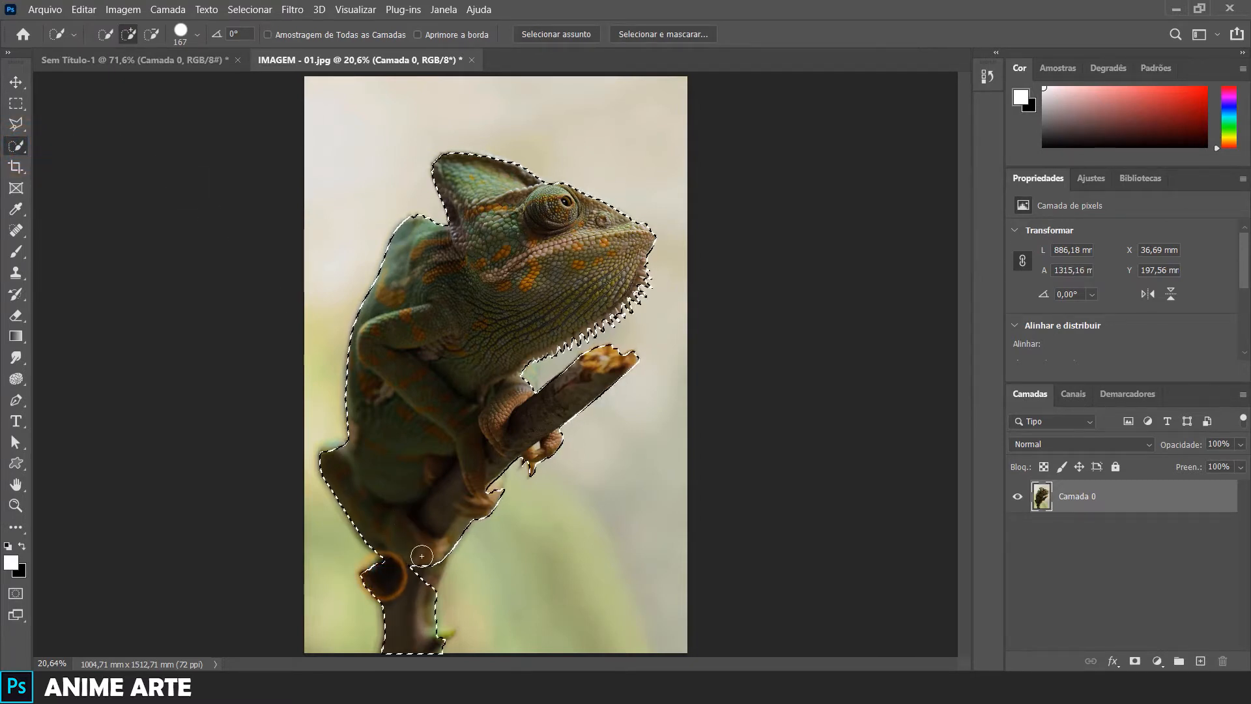
left_click_drag(425, 559, 422, 578)
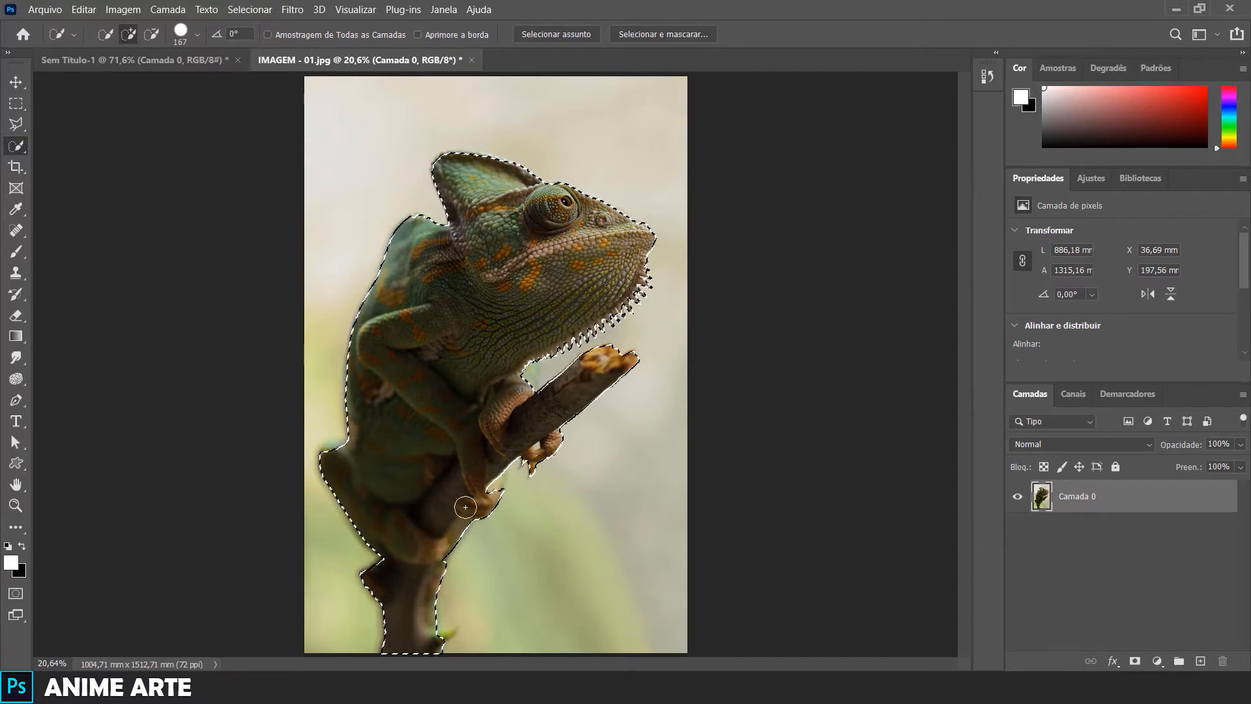
left_click(490, 478)
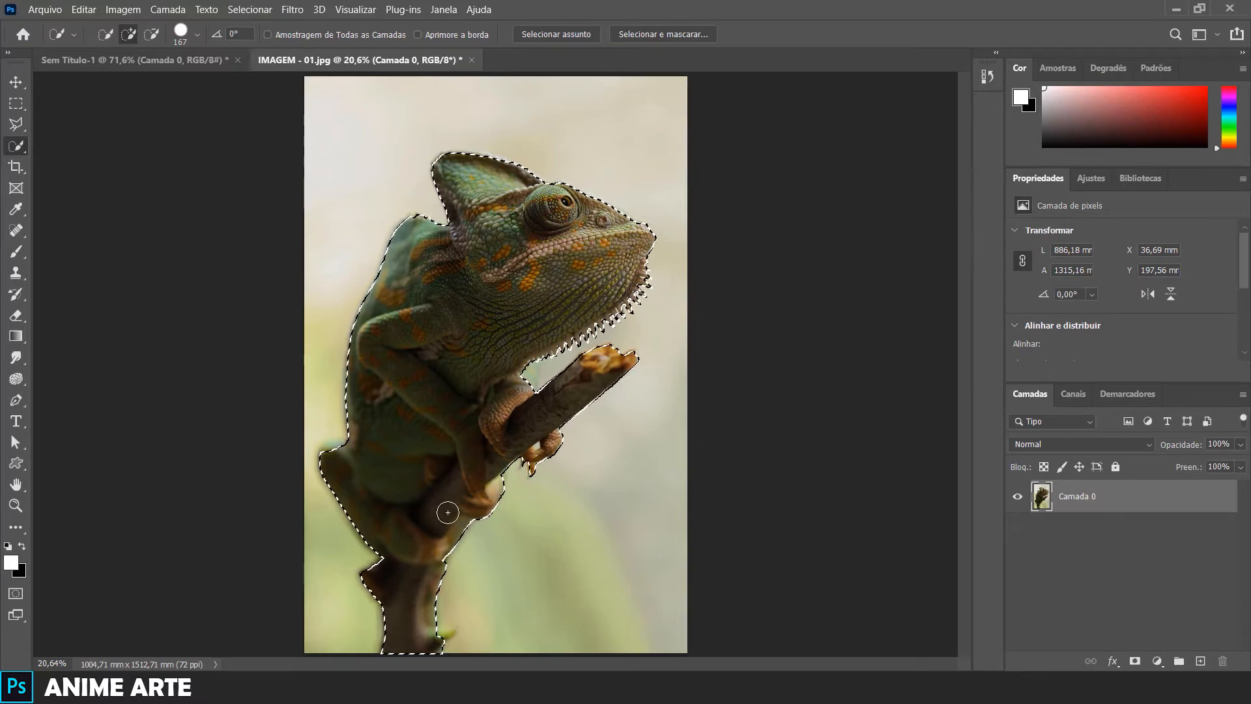
Bring the selected chameleon and branch into the Sem Título-1 document as a new layer and scale it down to about 59%
left_click(17, 83)
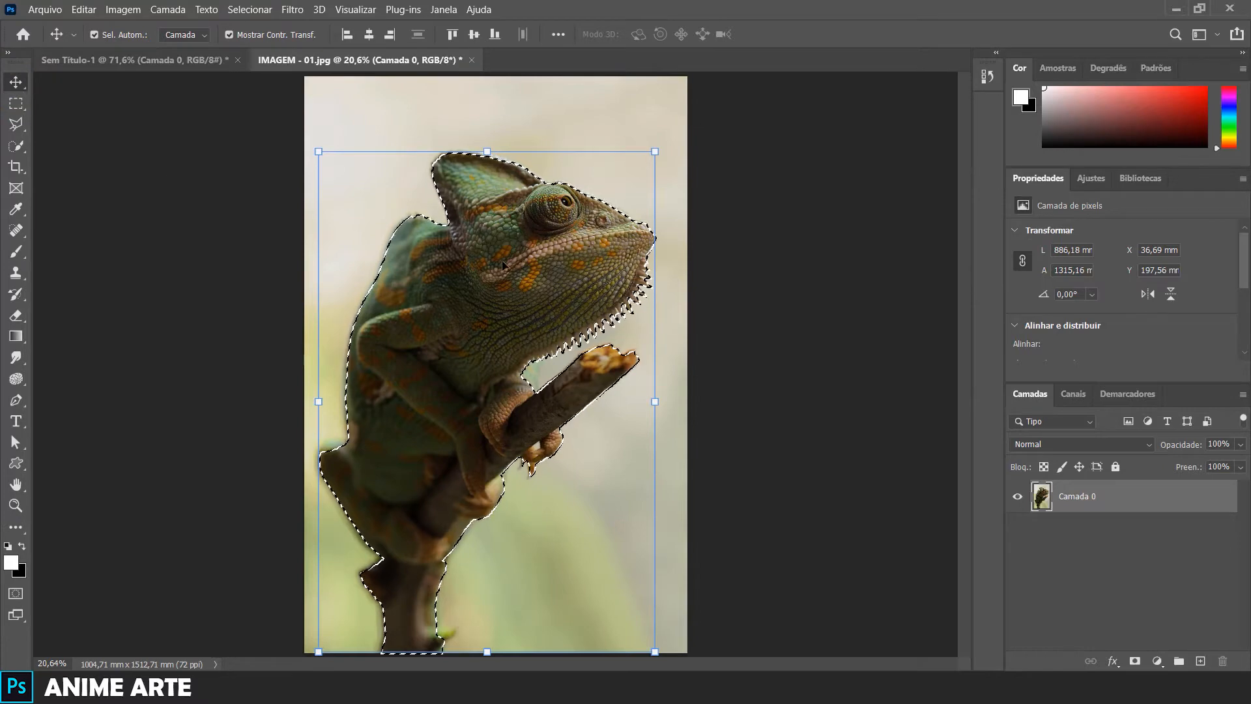
left_click_drag(499, 261, 507, 230)
left_click_drag(428, 193, 514, 380)
left_click_drag(447, 215, 501, 660)
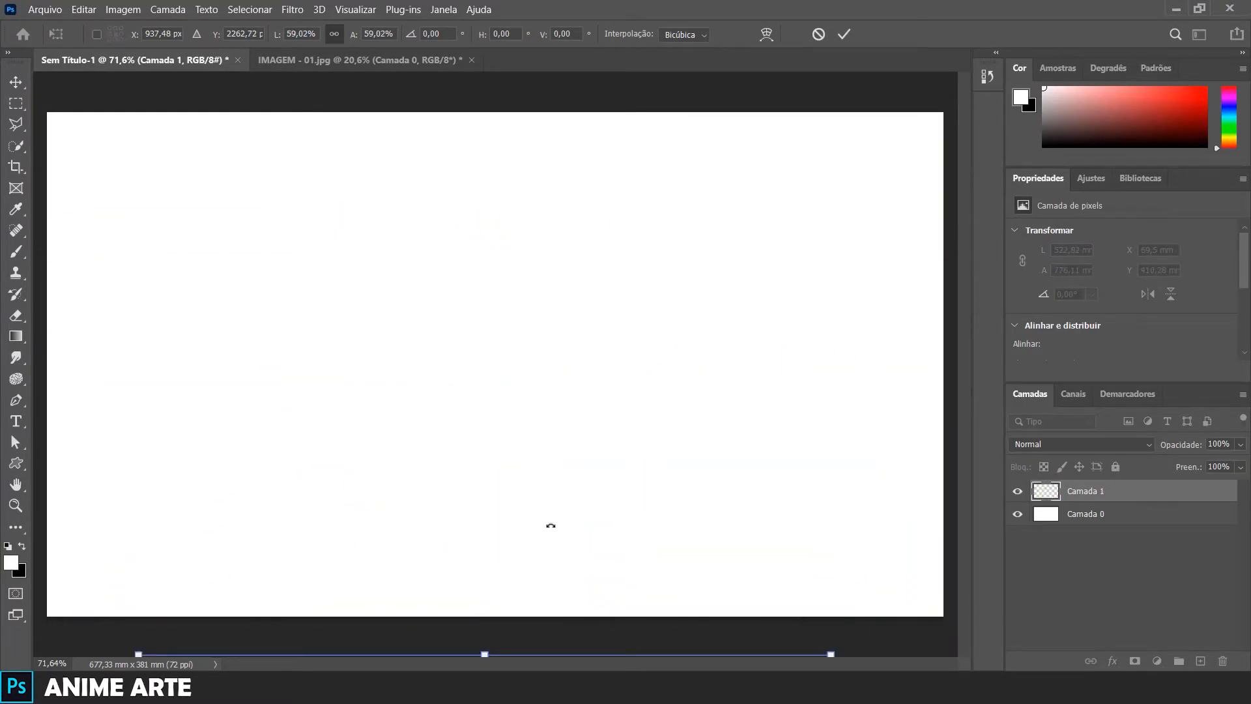
Scale the chameleon down to about 22.6% and position it in the lower left part of the canvas
key("ctrl+minus")
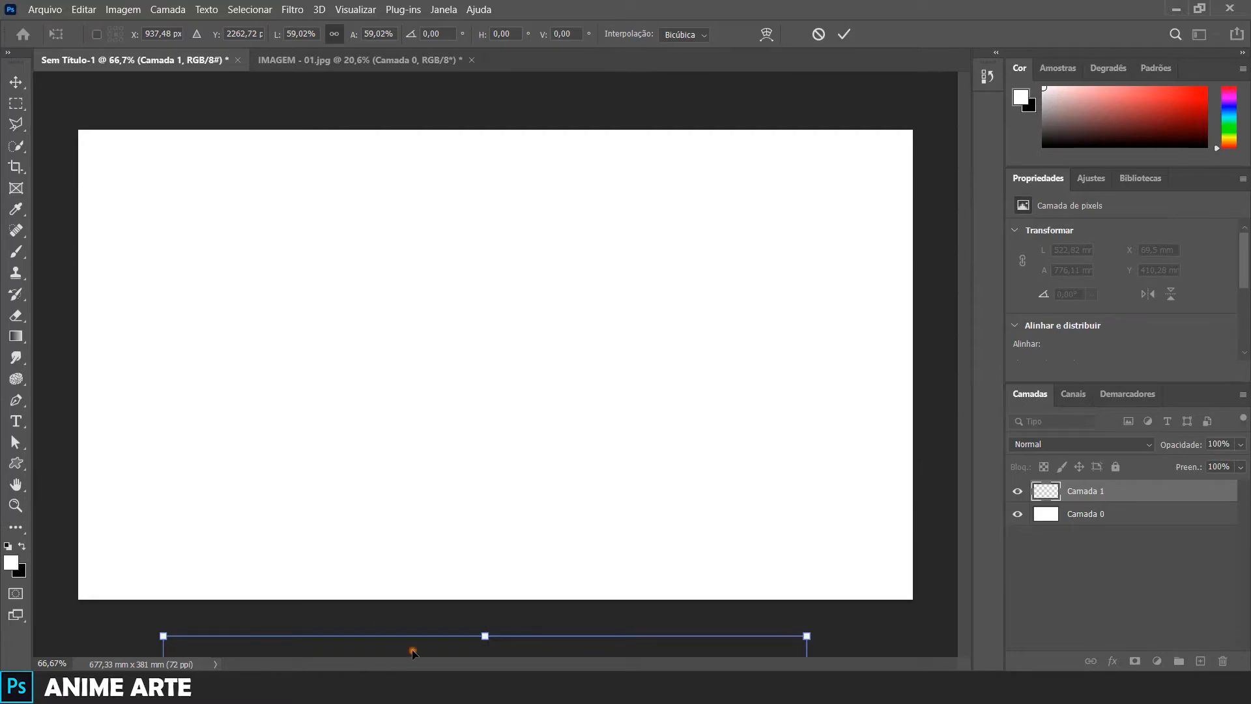
left_click_drag(412, 649, 369, 263)
left_click_drag(765, 252, 505, 480)
left_click_drag(390, 566, 555, 195)
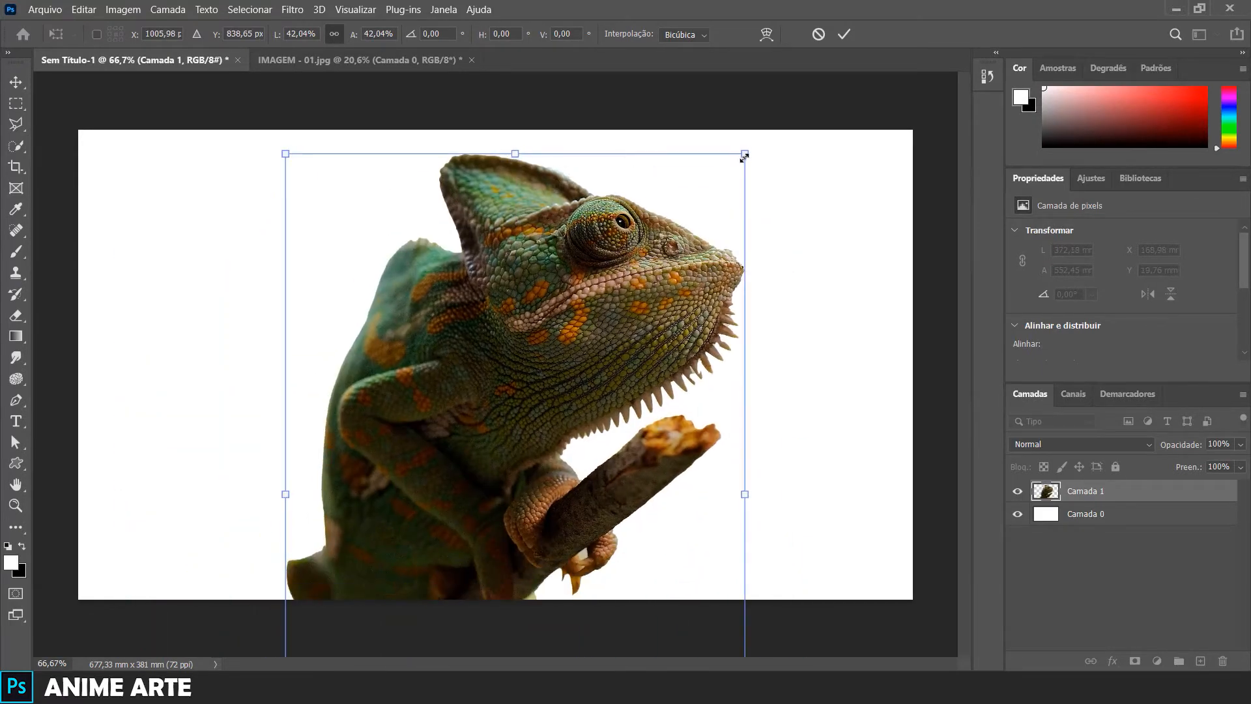
left_click_drag(745, 154, 494, 523)
left_click_drag(409, 568, 321, 327)
left_click_drag(425, 324, 466, 301)
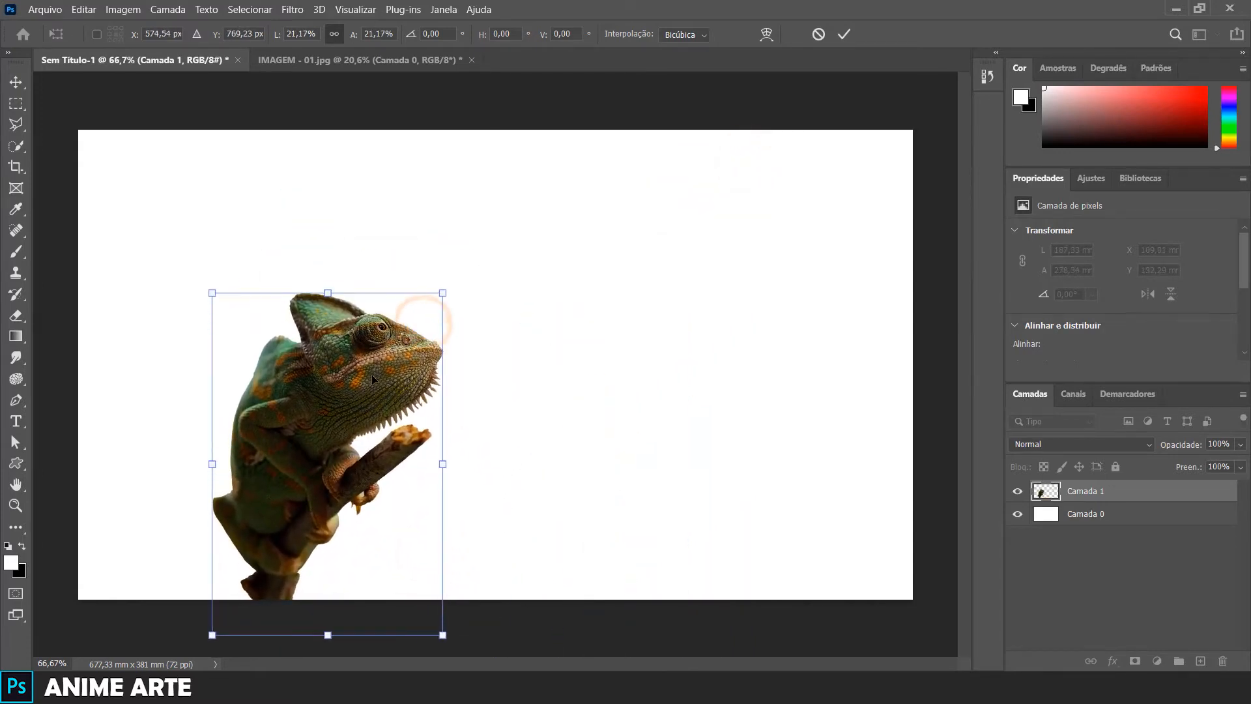
left_click_drag(371, 374, 354, 389)
left_click_drag(425, 306, 441, 282)
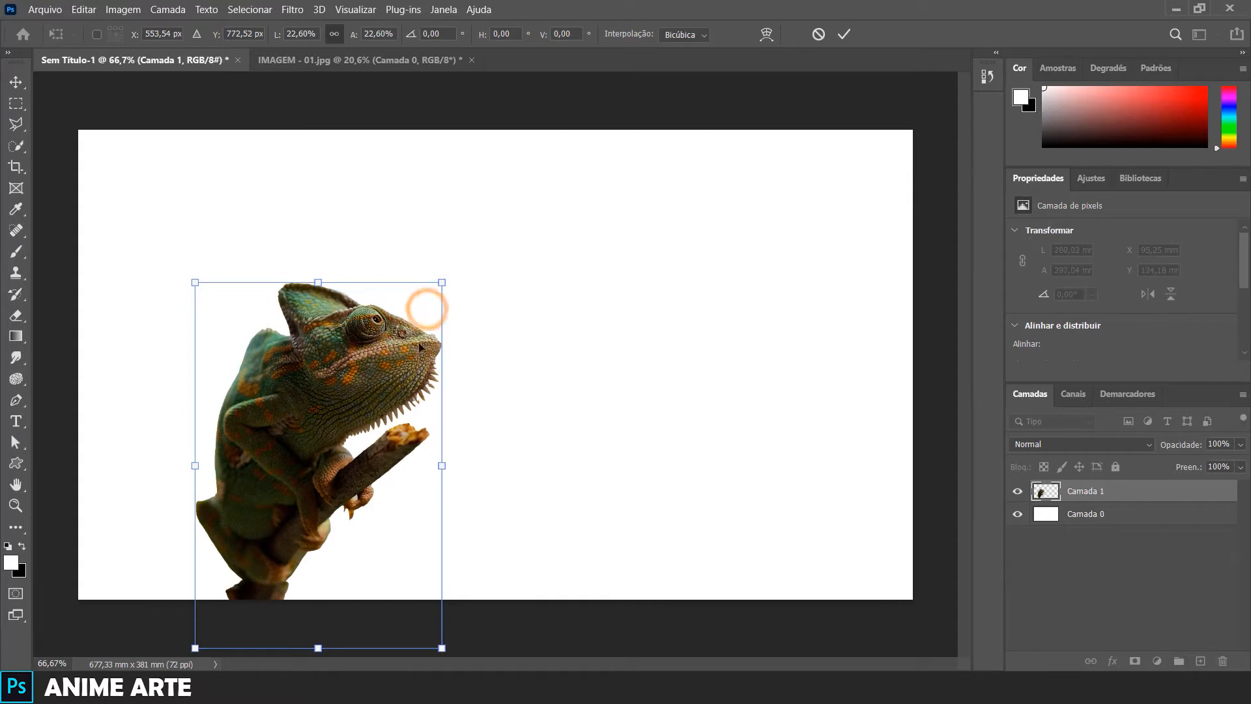
Apply the transform and shift the chameleon to about X 108 mm, Y 117 mm with the Move tool, keeping transform controls enabled
left_click(16, 82)
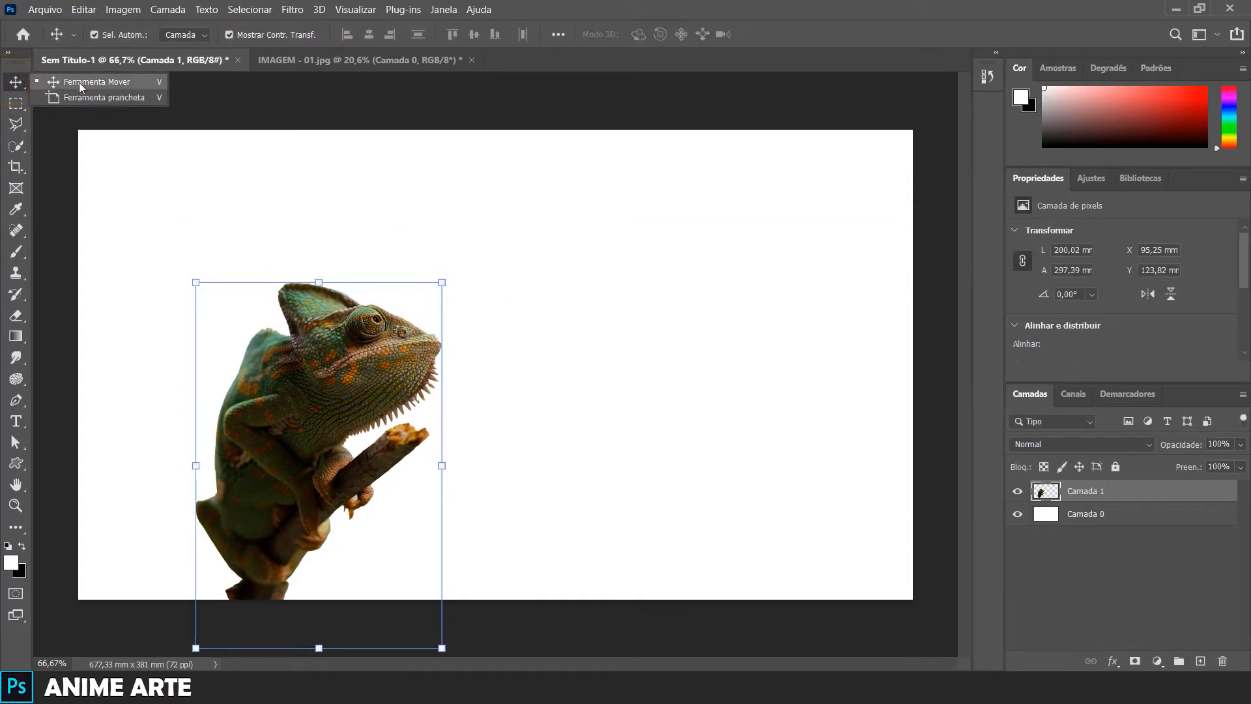
left_click(79, 82)
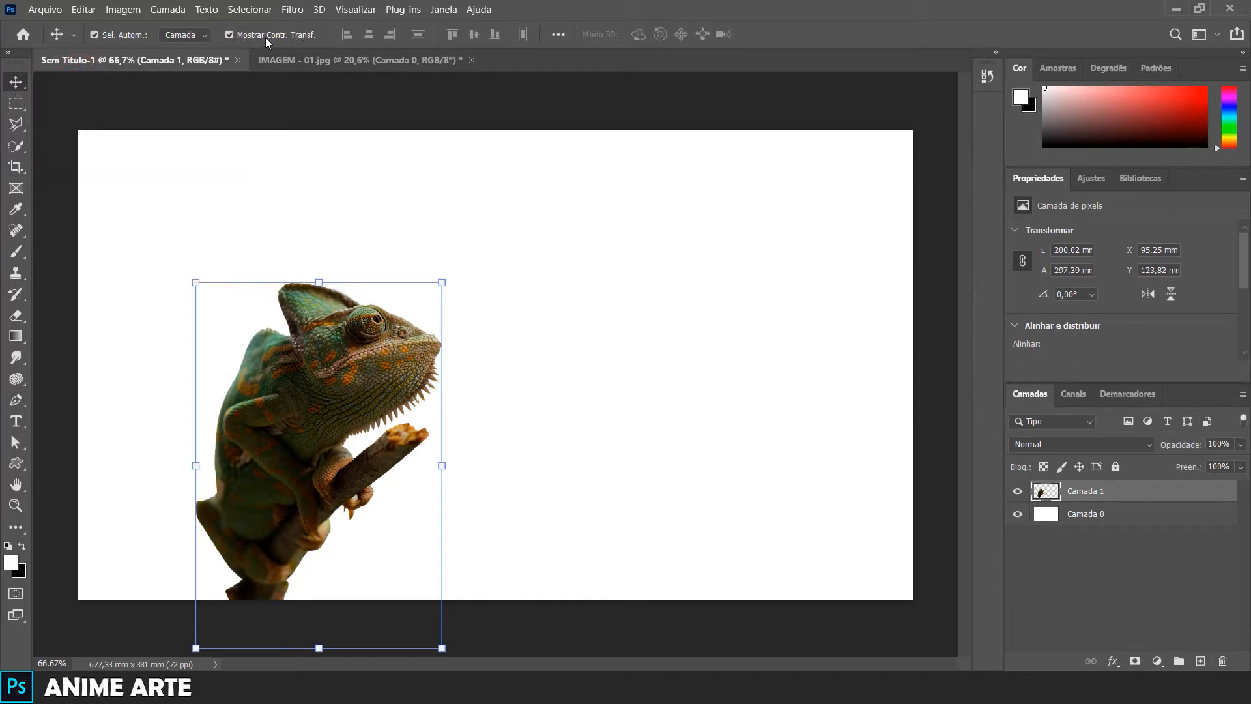
left_click(230, 35)
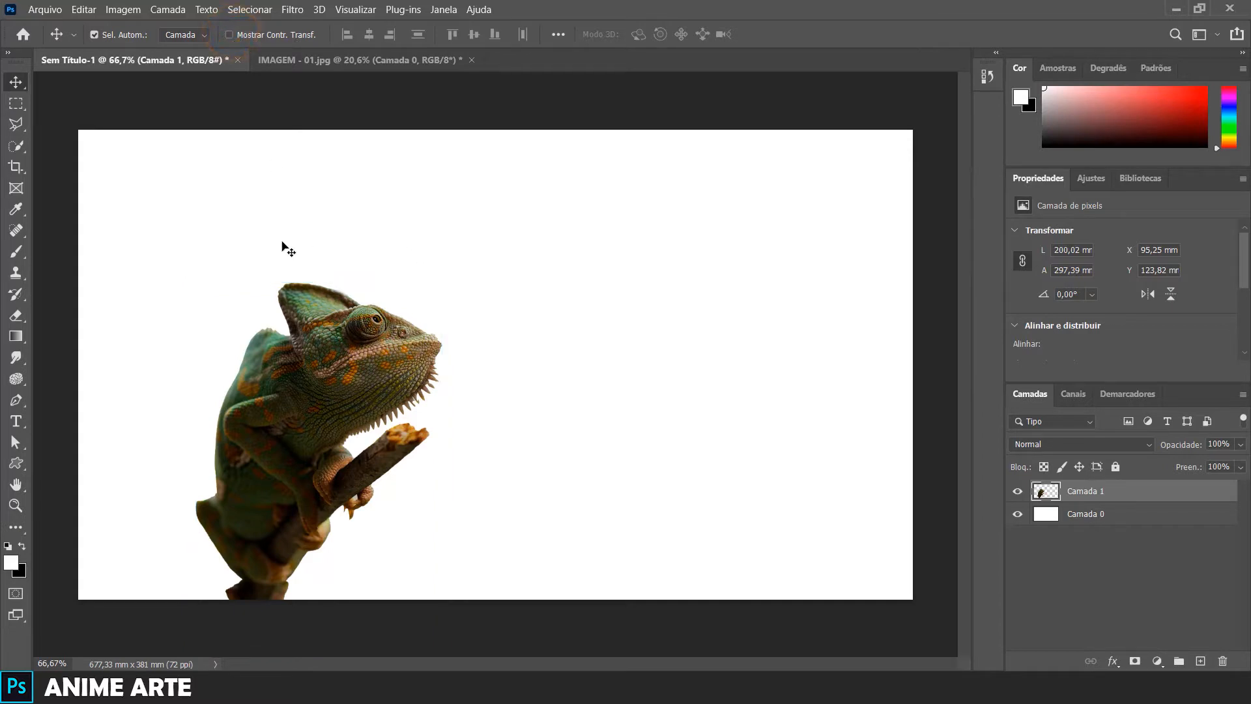
left_click(230, 34)
left_click_drag(372, 420, 389, 412)
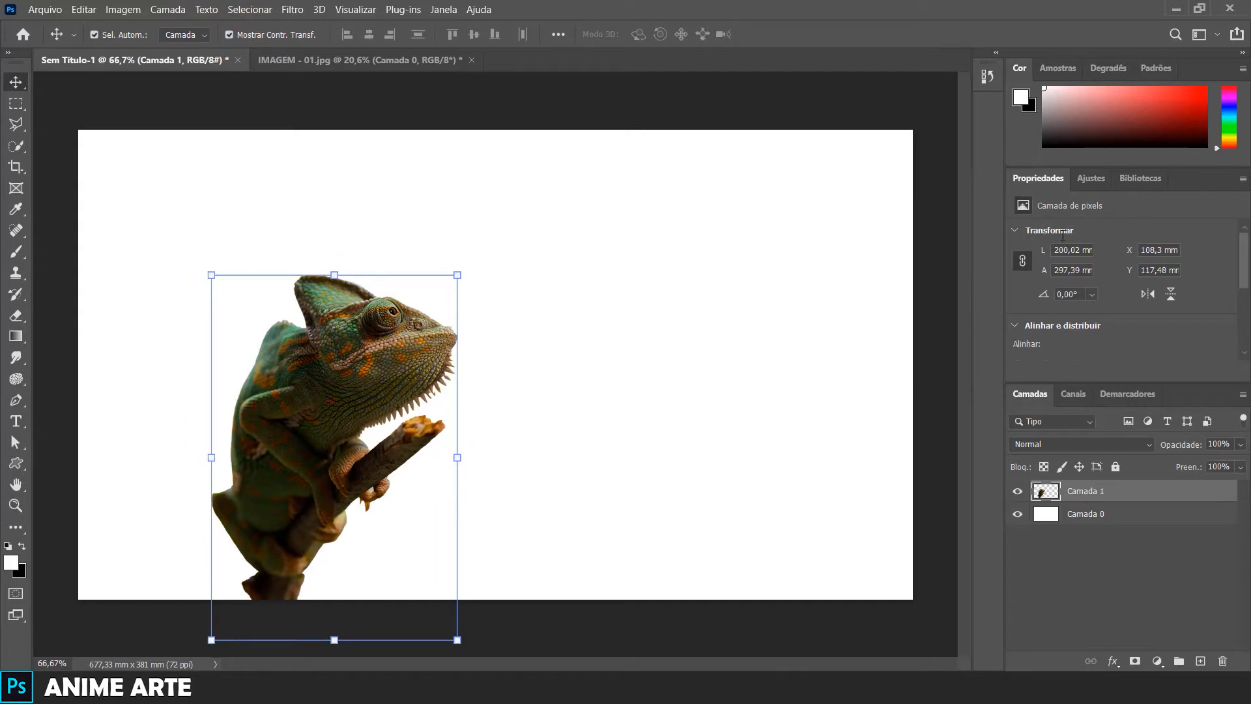
Convert the chameleon layer to black and white using the Padrão preset
left_click(1092, 180)
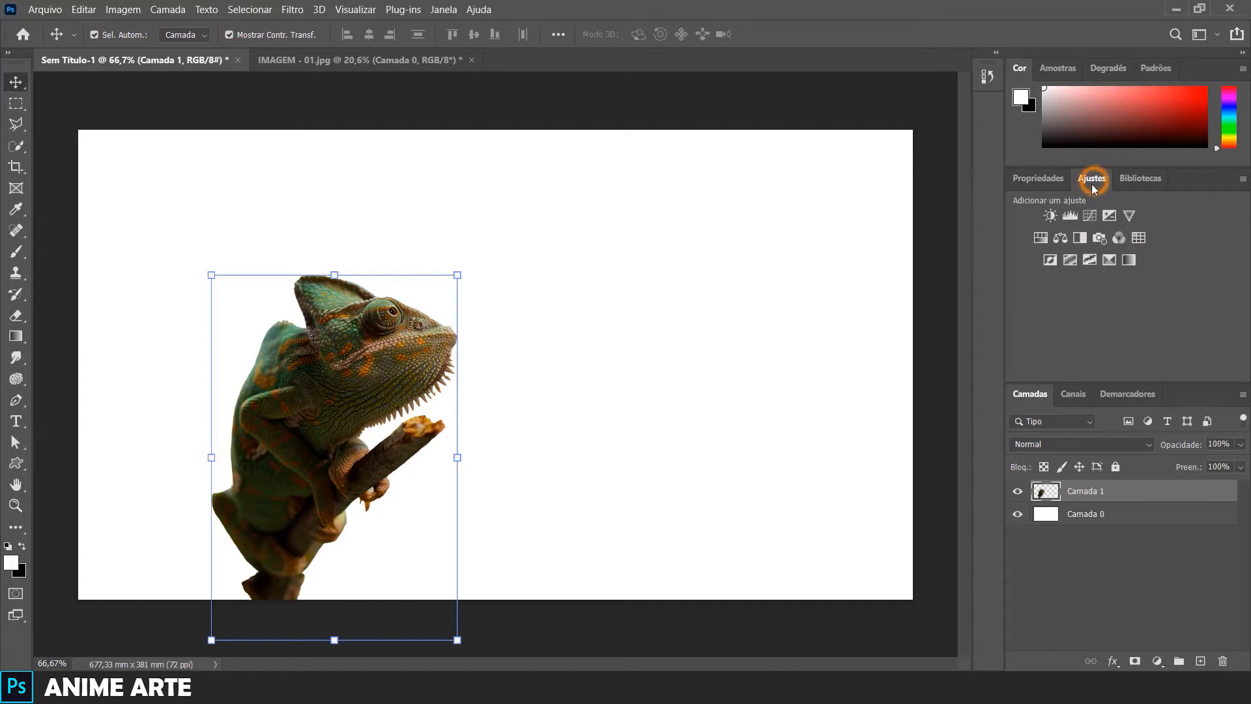
left_click(126, 10)
mouse_move(137, 48)
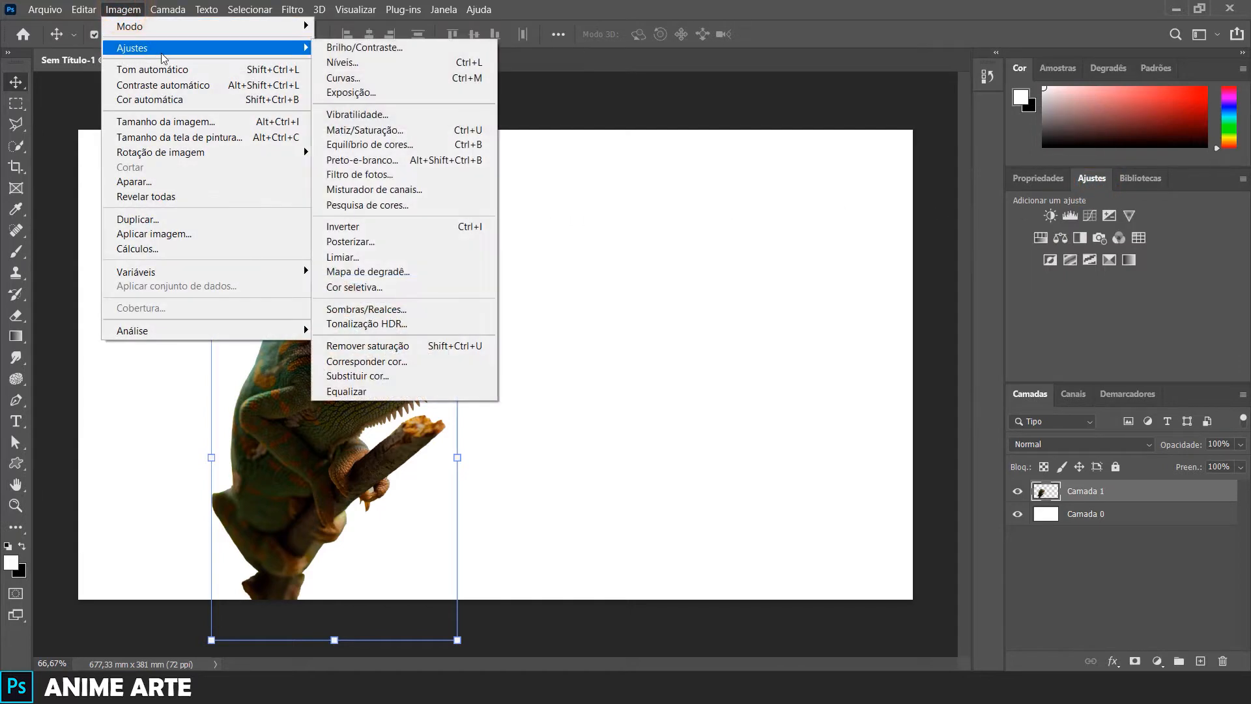
left_click(361, 161)
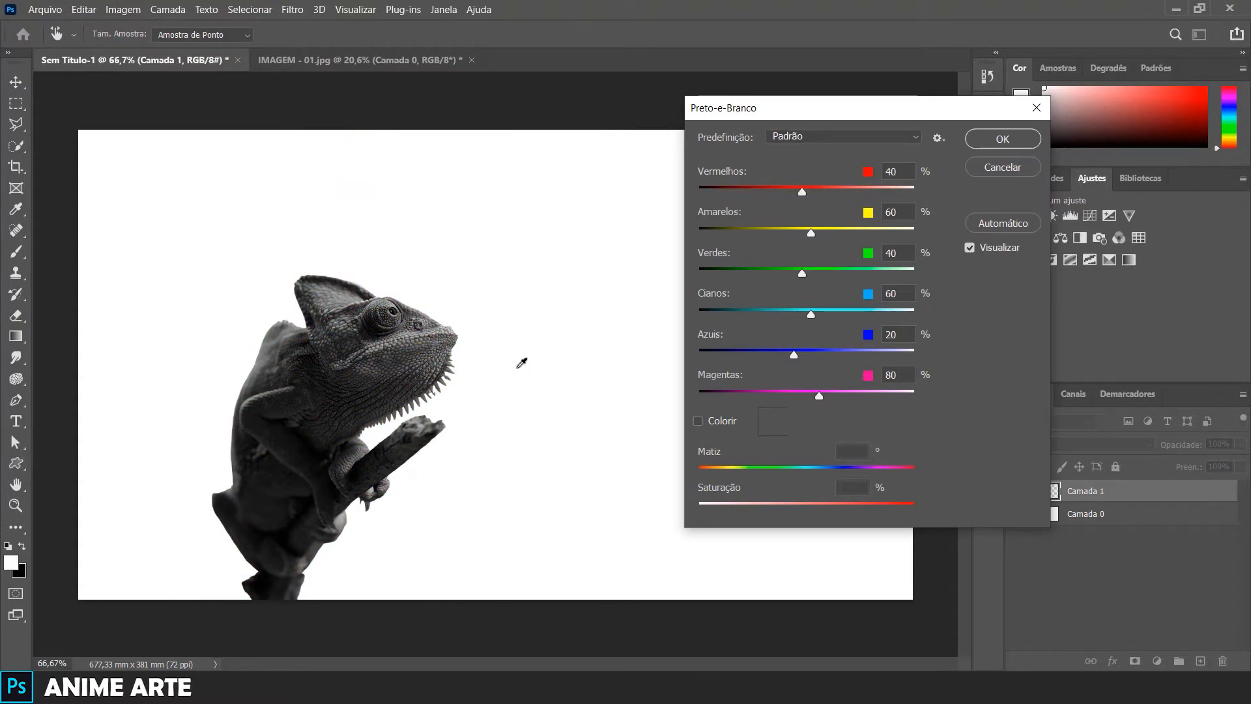
left_click(999, 139)
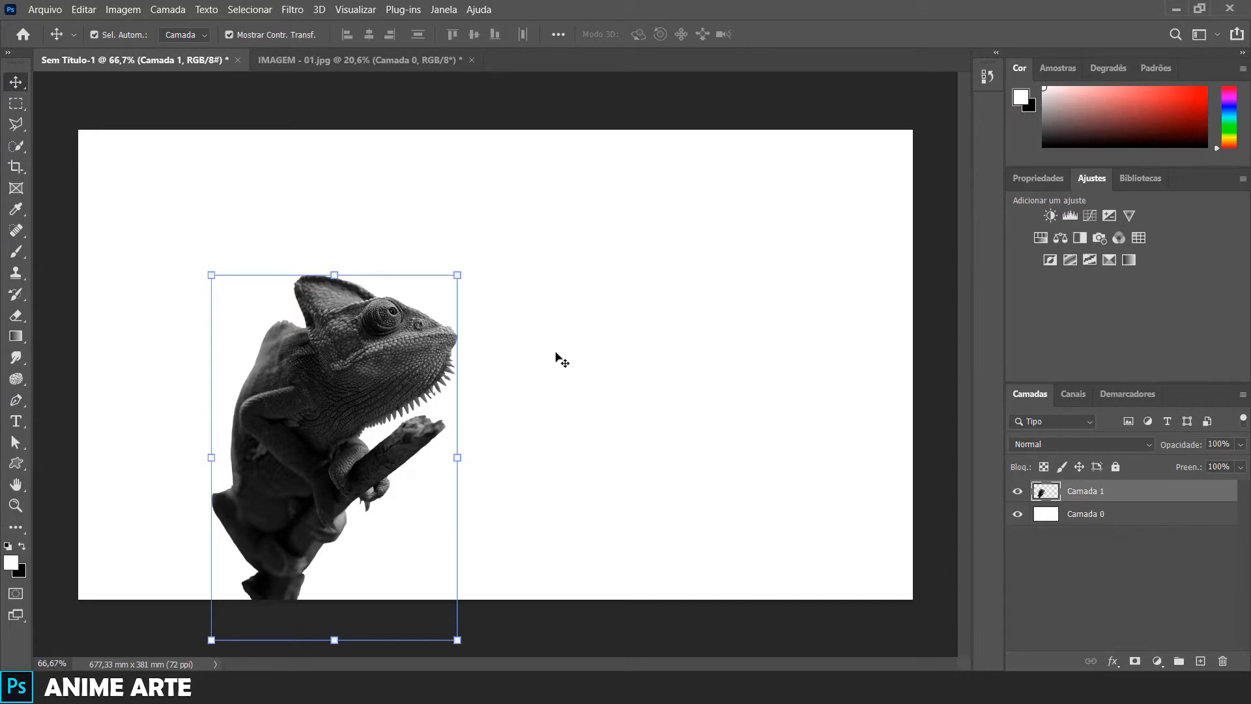
Place the forest image IMAGEM - 02 as an embedded layer at its default size in the centre of the canvas
left_click(43, 9)
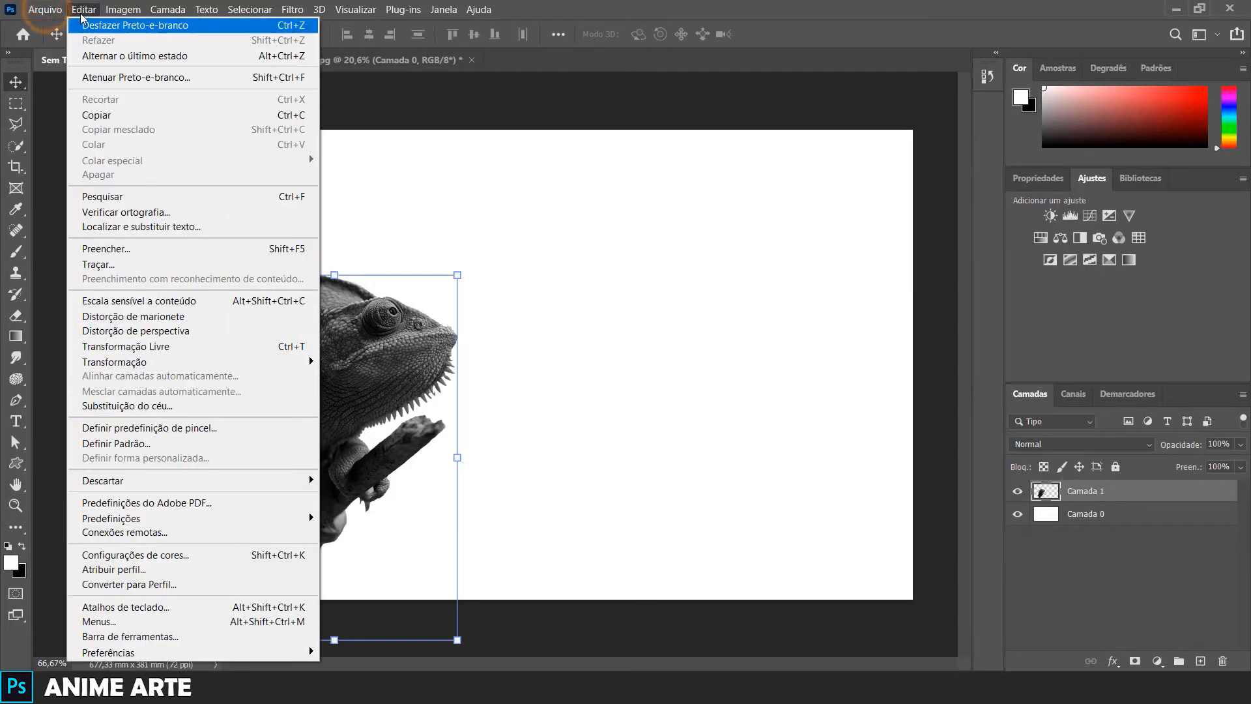
left_click(123, 318)
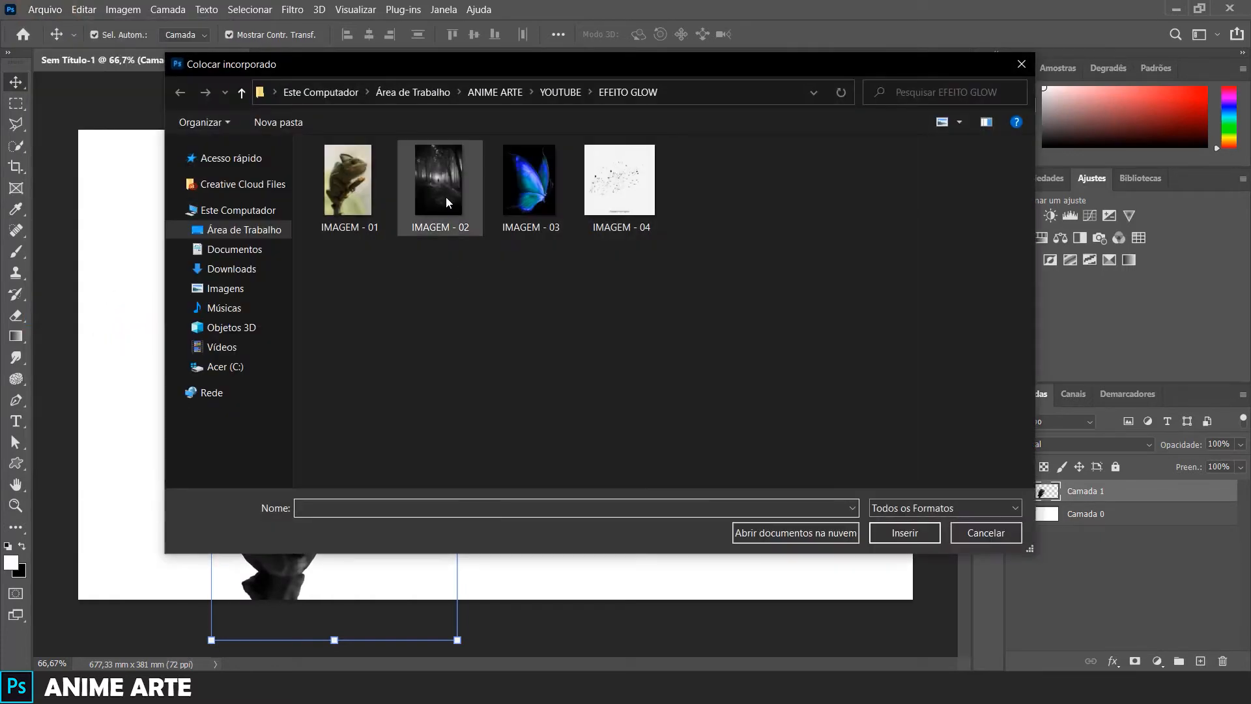
double_click(446, 197)
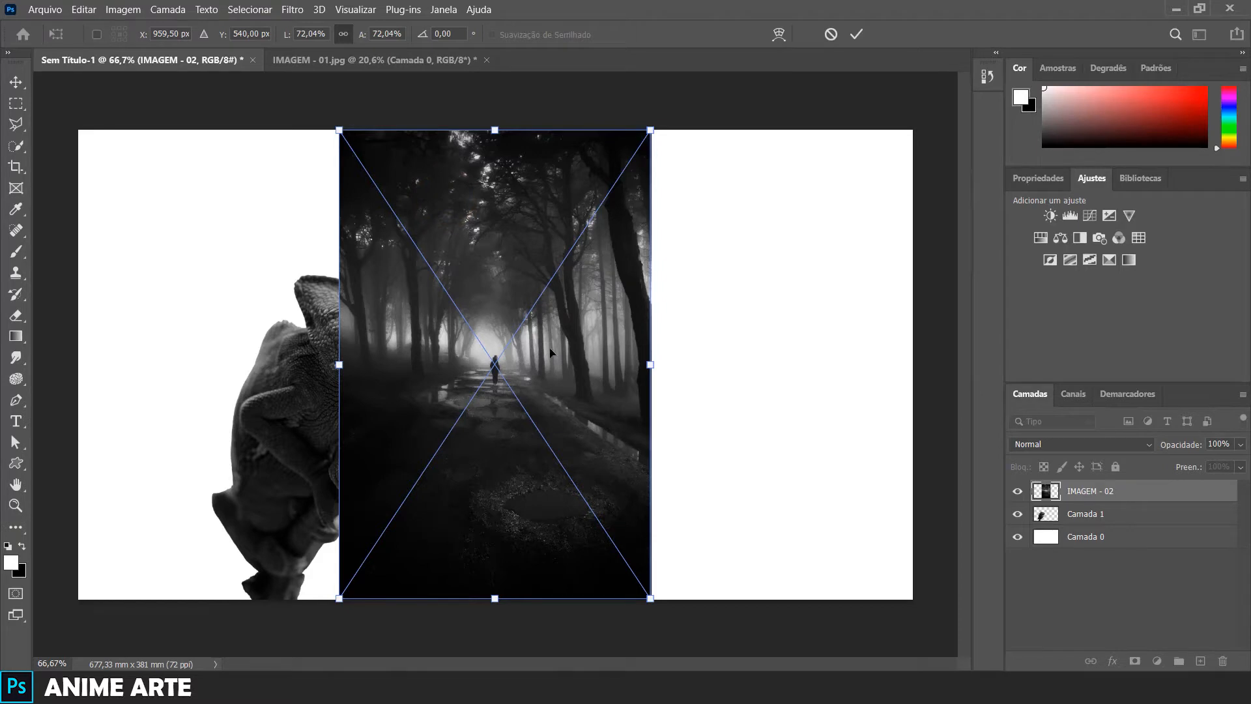
key("Return")
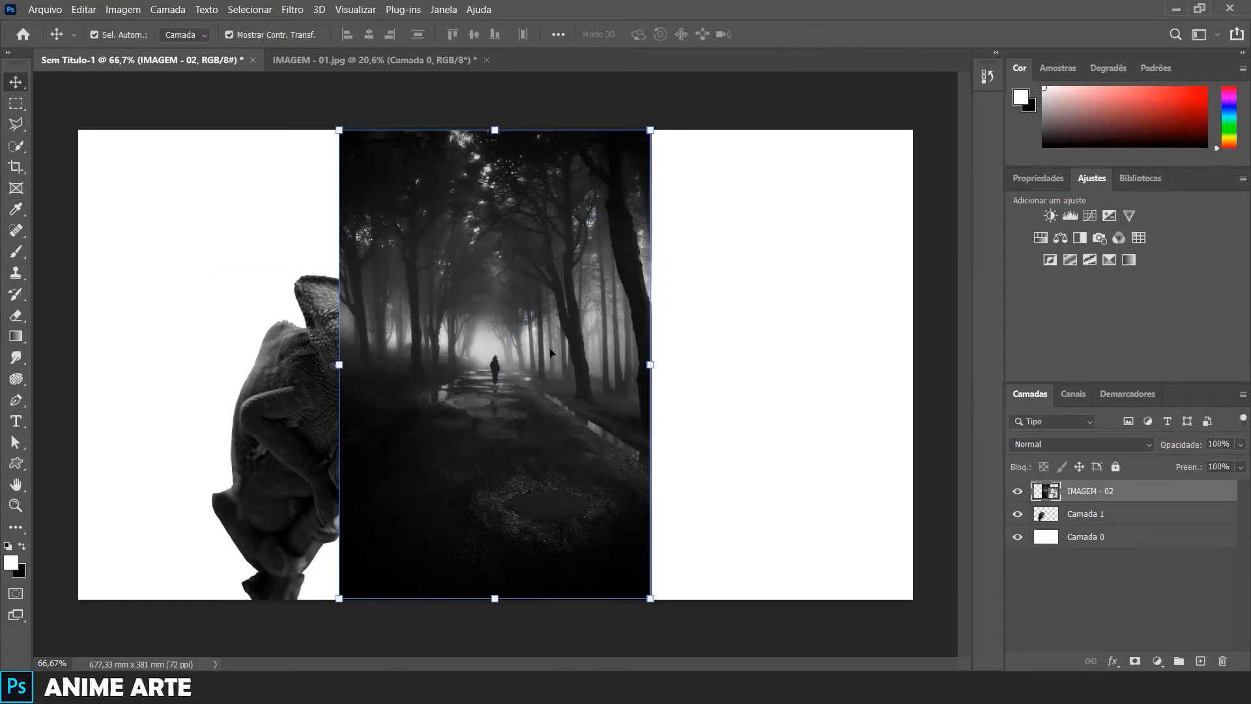
Scale the forest image to the full canvas width, shift it down so the treetops fill the canvas, and apply the transform
left_click_drag(336, 365, 78, 364)
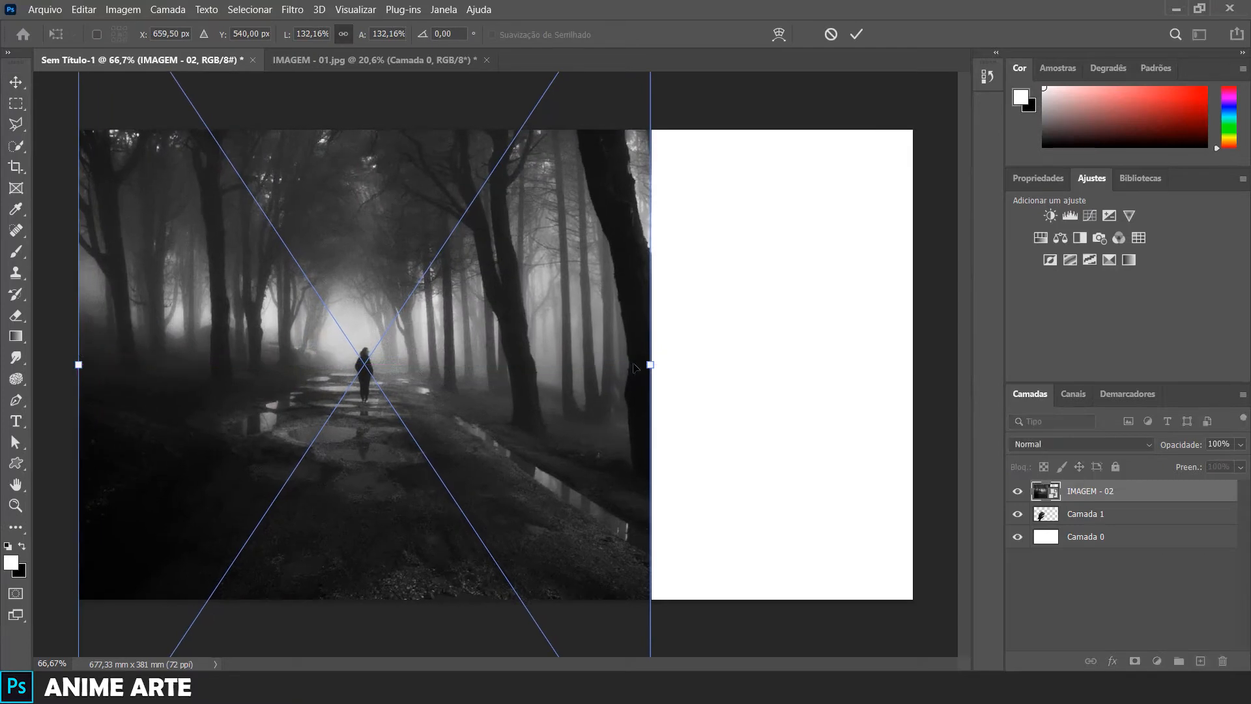
left_click_drag(649, 364, 912, 363)
left_click_drag(486, 216, 484, 508)
left_click_drag(460, 261, 467, 213)
key("Return")
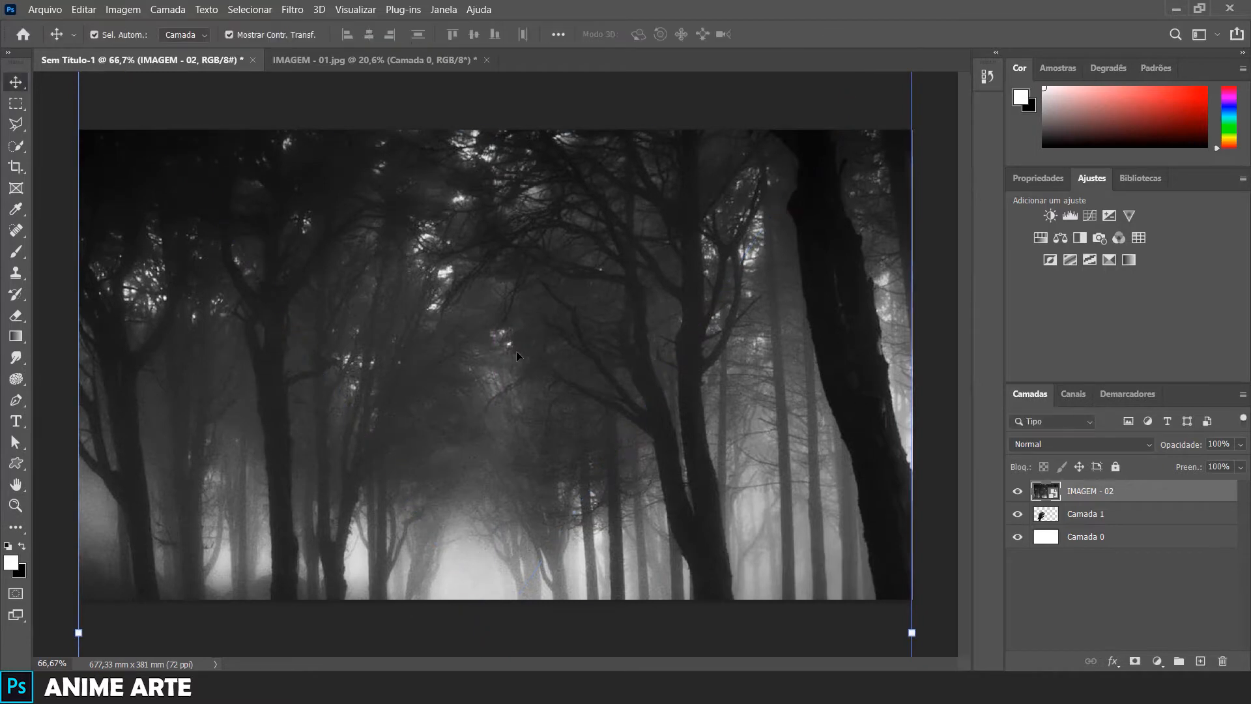
Move the forest layer below the chameleon layer and rename the two layers plano de fundo and camaleão
left_click_drag(1130, 498, 1131, 519)
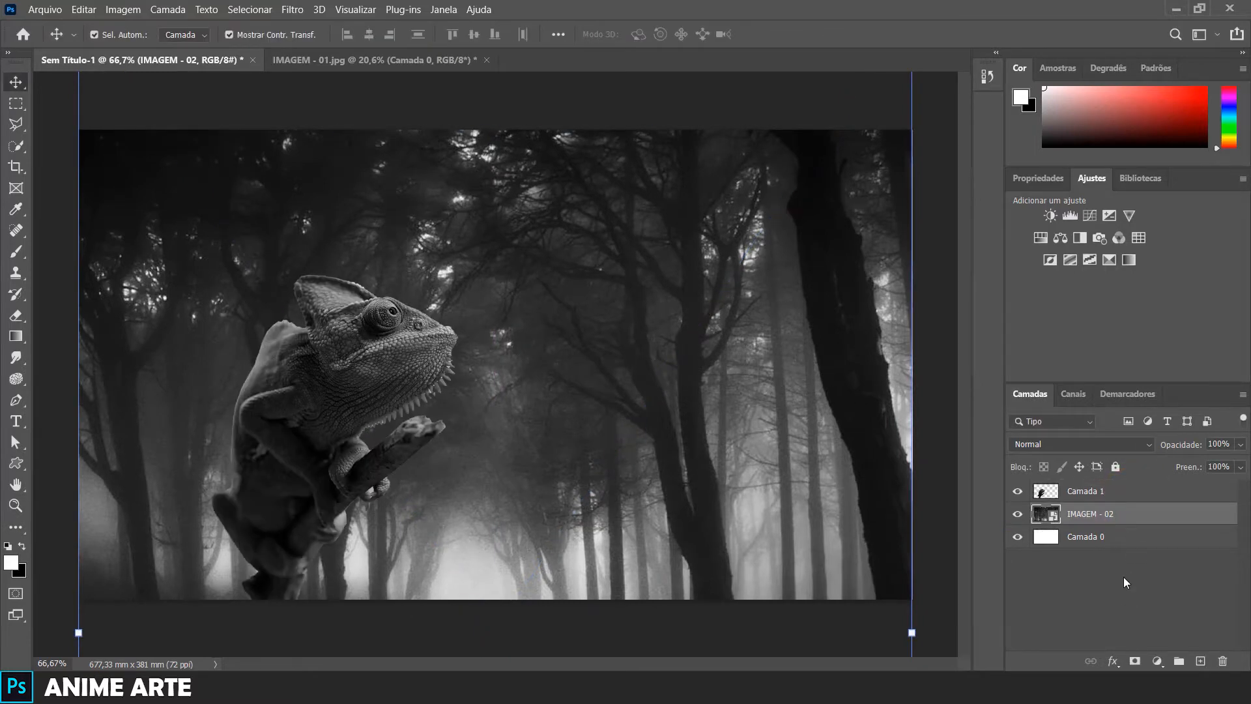
double_click(1100, 516)
type("plano de fundo")
double_click(1089, 491)
type("c")
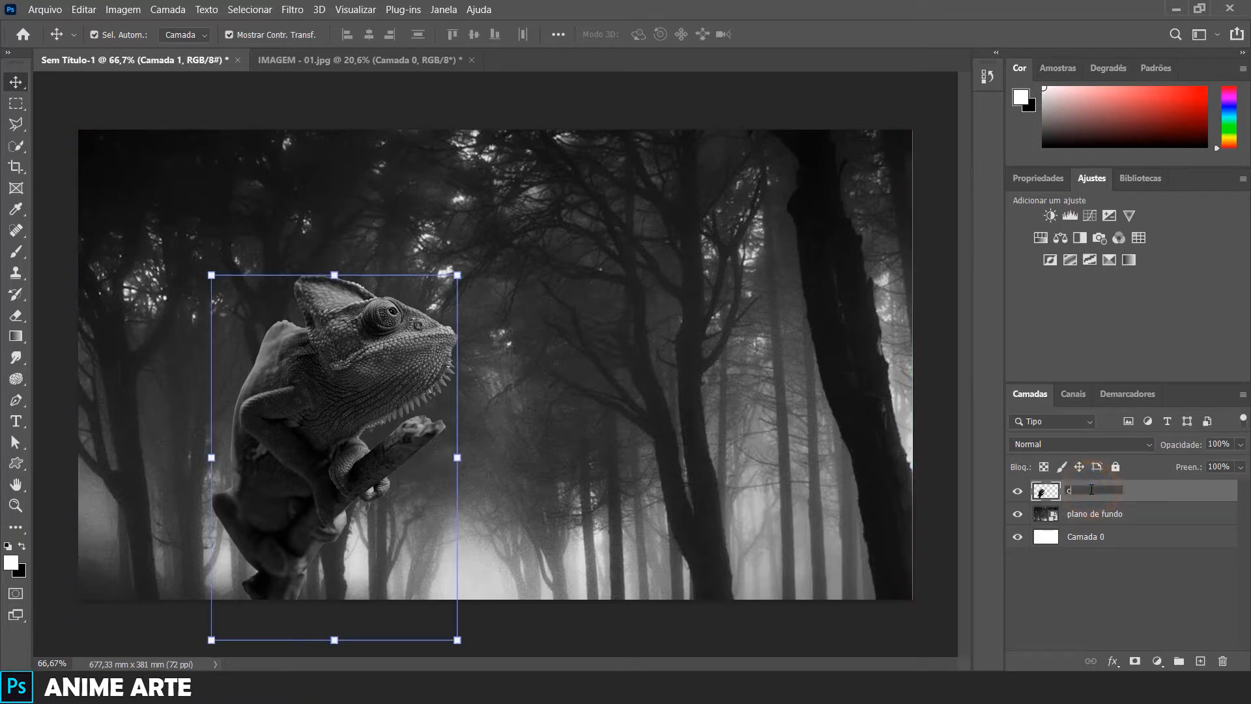
type("amaleão")
key("Return")
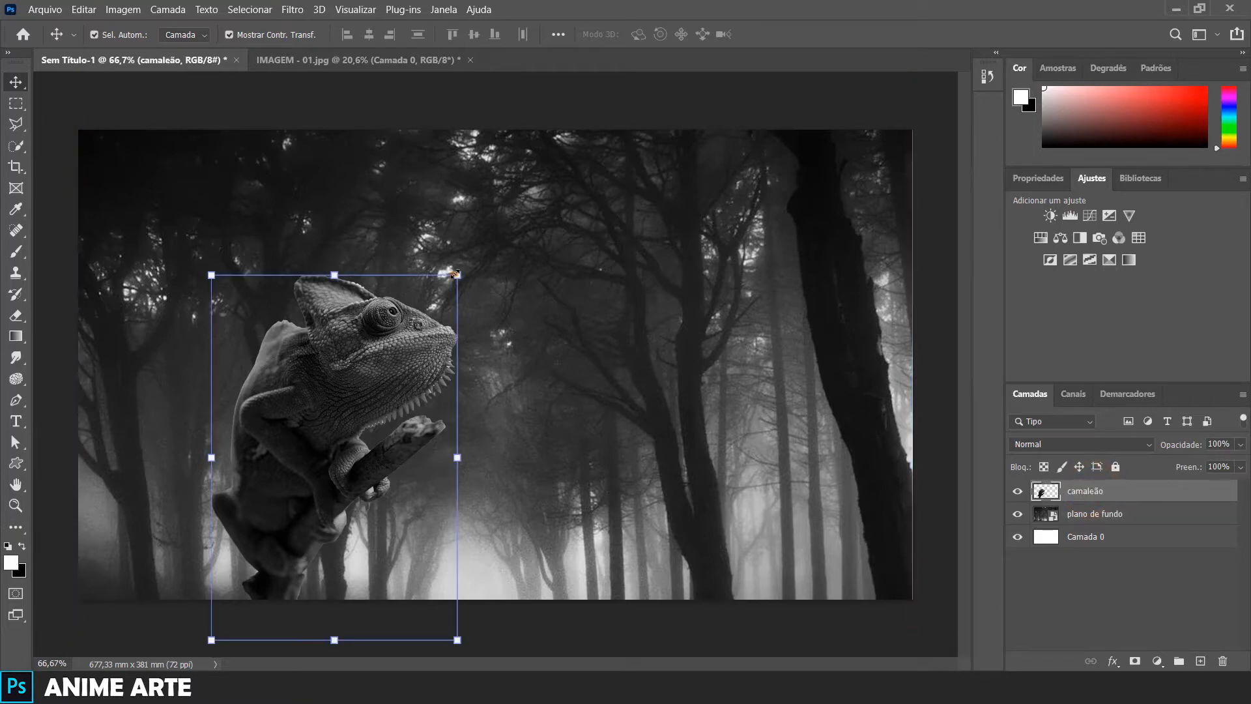
Enlarge the chameleon to about 115%, shift it slightly towards the lower left of the canvas, and deselect the layer
left_click_drag(455, 274, 495, 220)
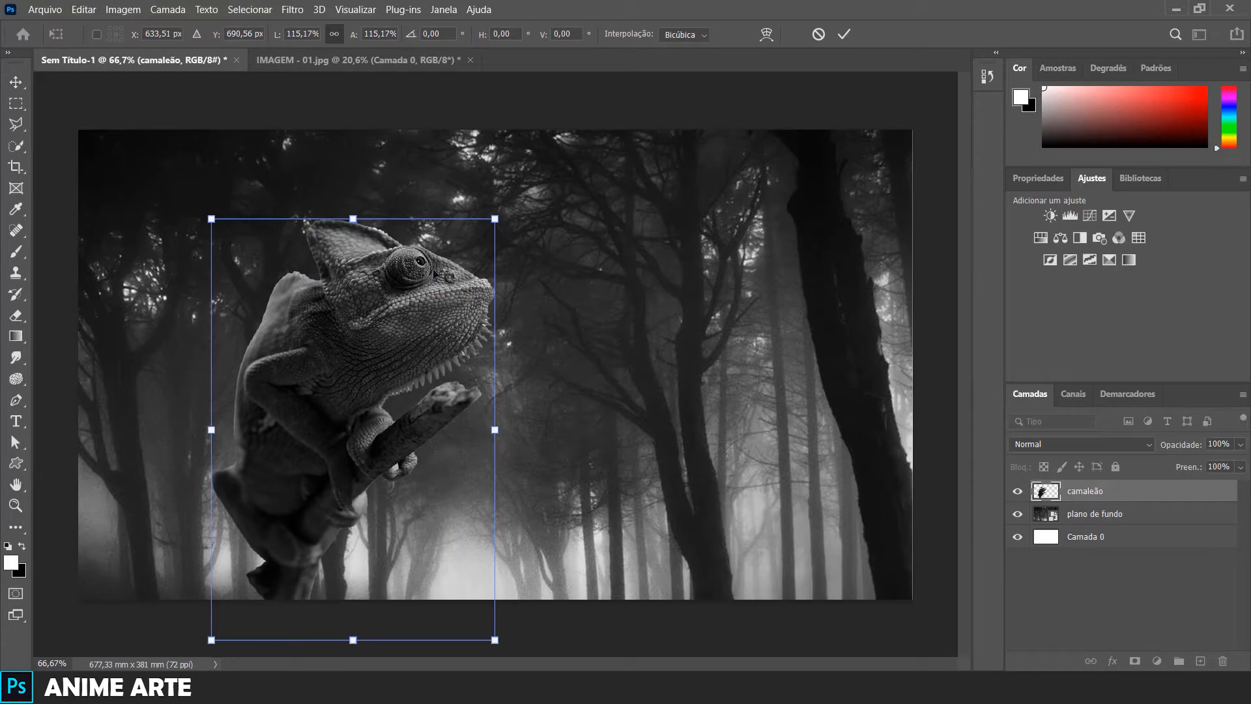
left_click_drag(382, 305, 363, 315)
left_click(1071, 593)
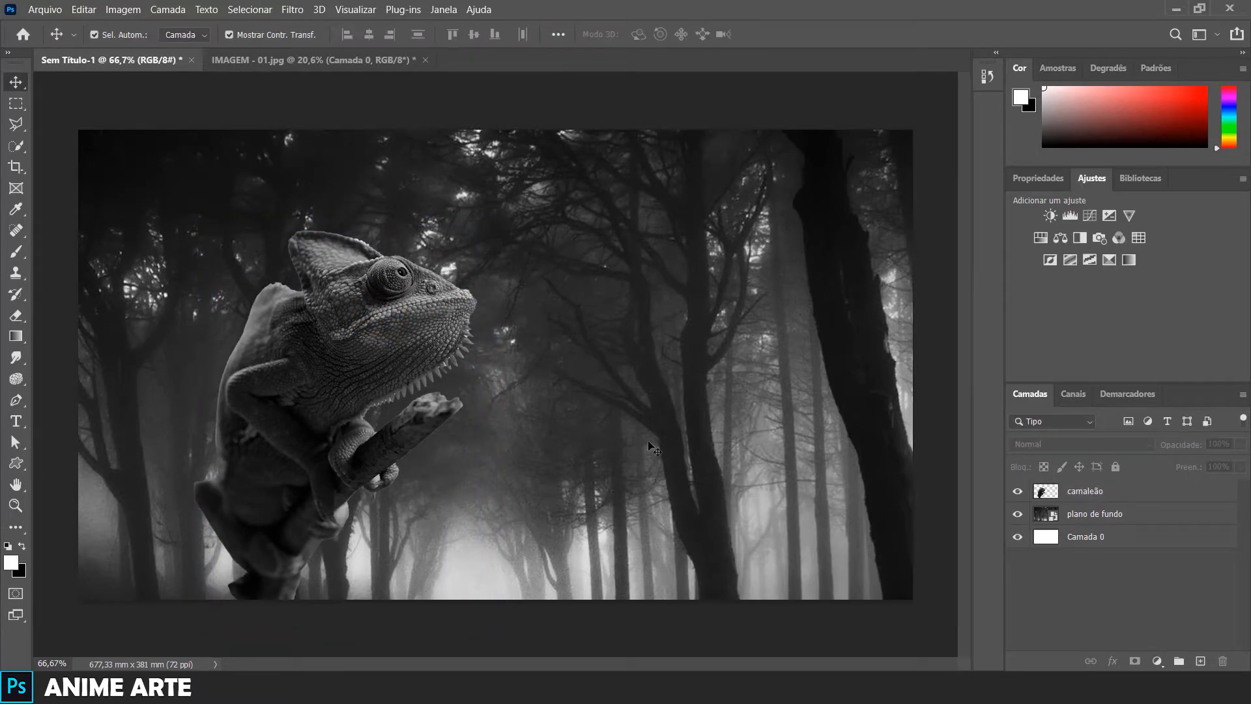
Place the butterfly image IMAGEM - 03 as an embedded layer and move it to the upper right part of the canvas
left_click(44, 9)
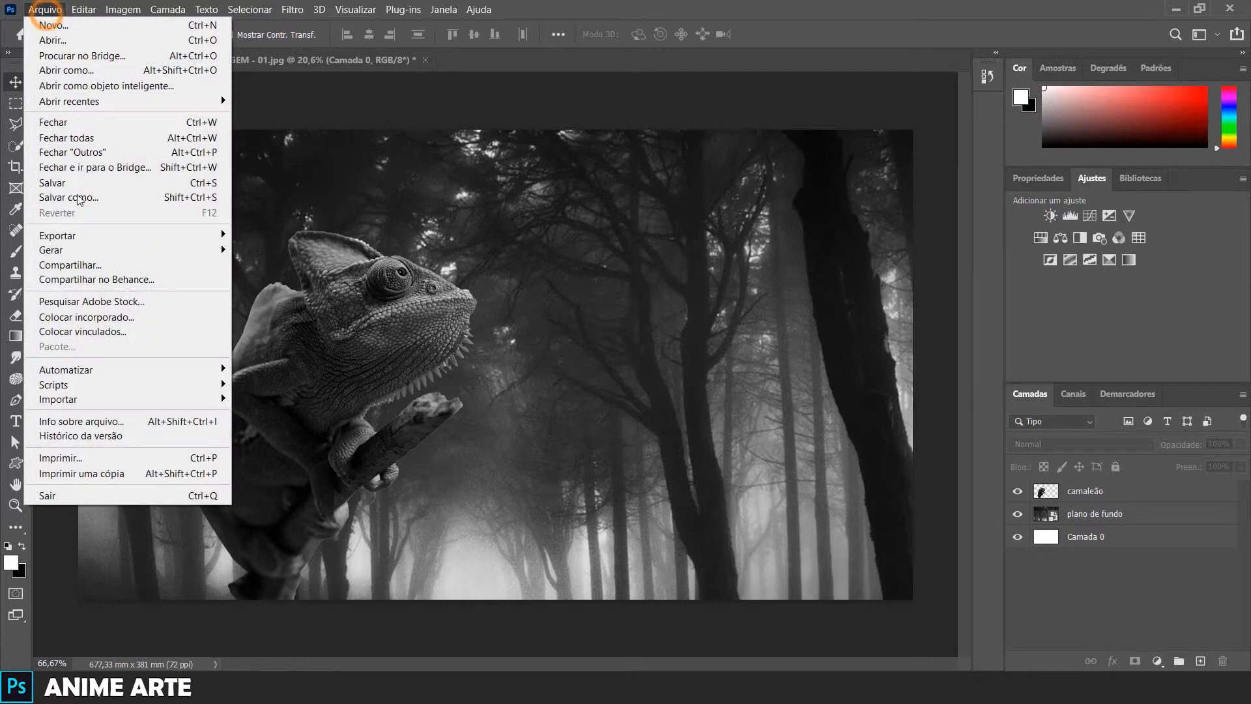
left_click(92, 319)
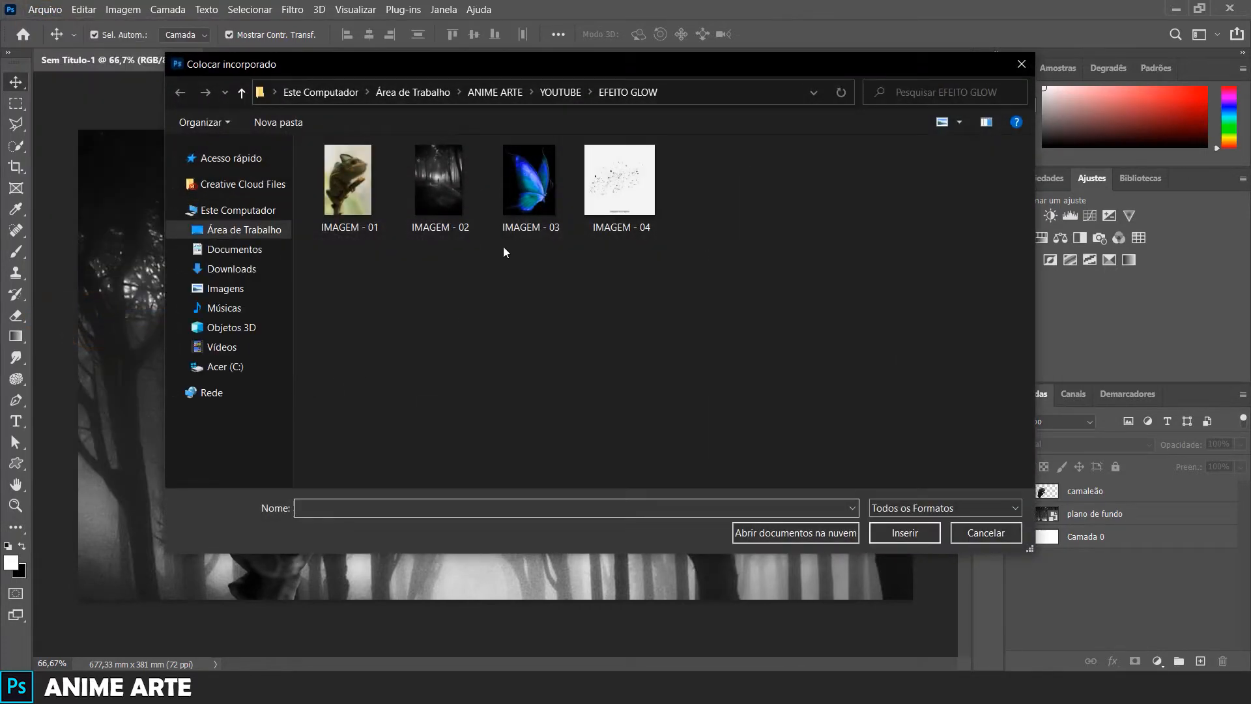
double_click(527, 191)
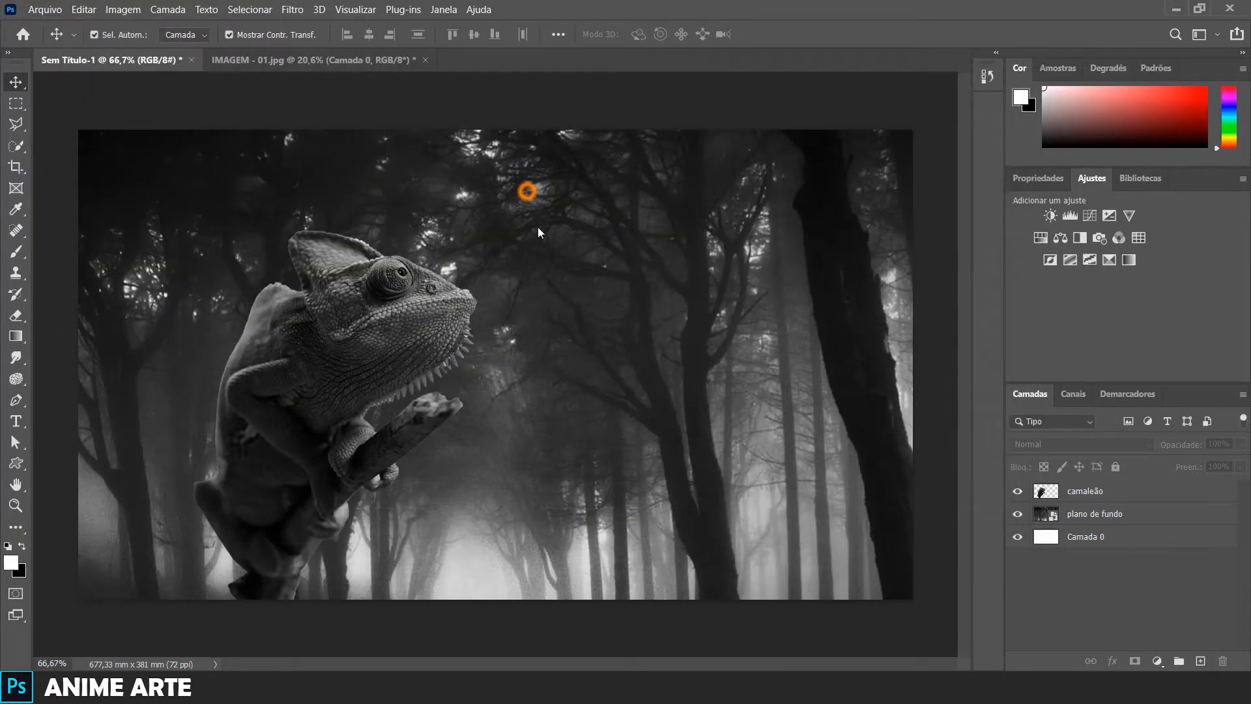
left_click_drag(491, 376, 742, 298)
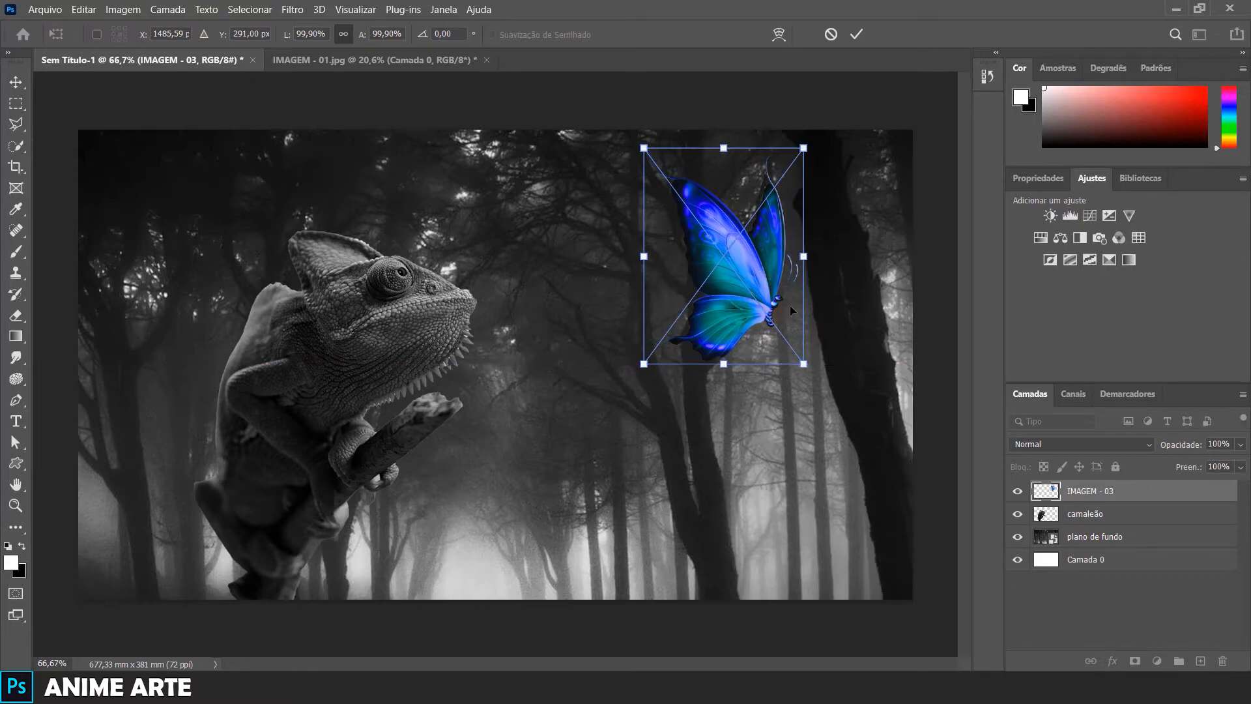
Flip the butterfly horizontally, scale it down to about 77%, and position it near the upper edge beside the dark tree trunk
left_click(83, 9)
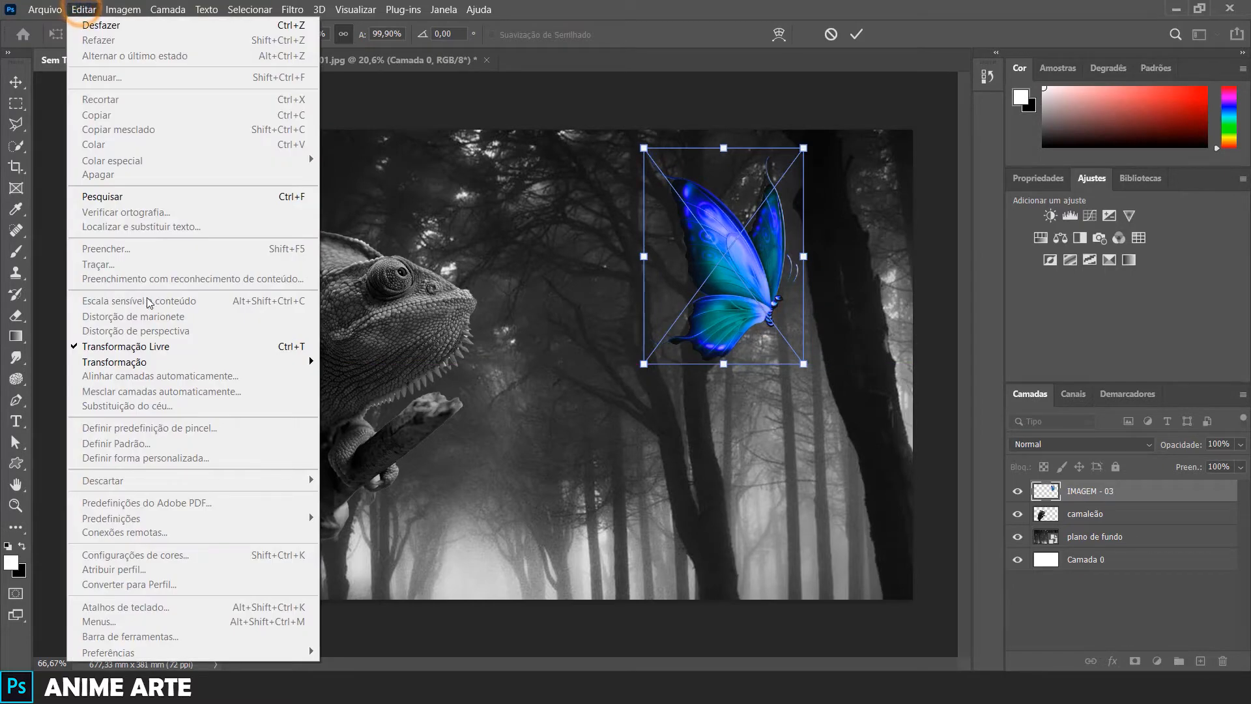
mouse_move(181, 364)
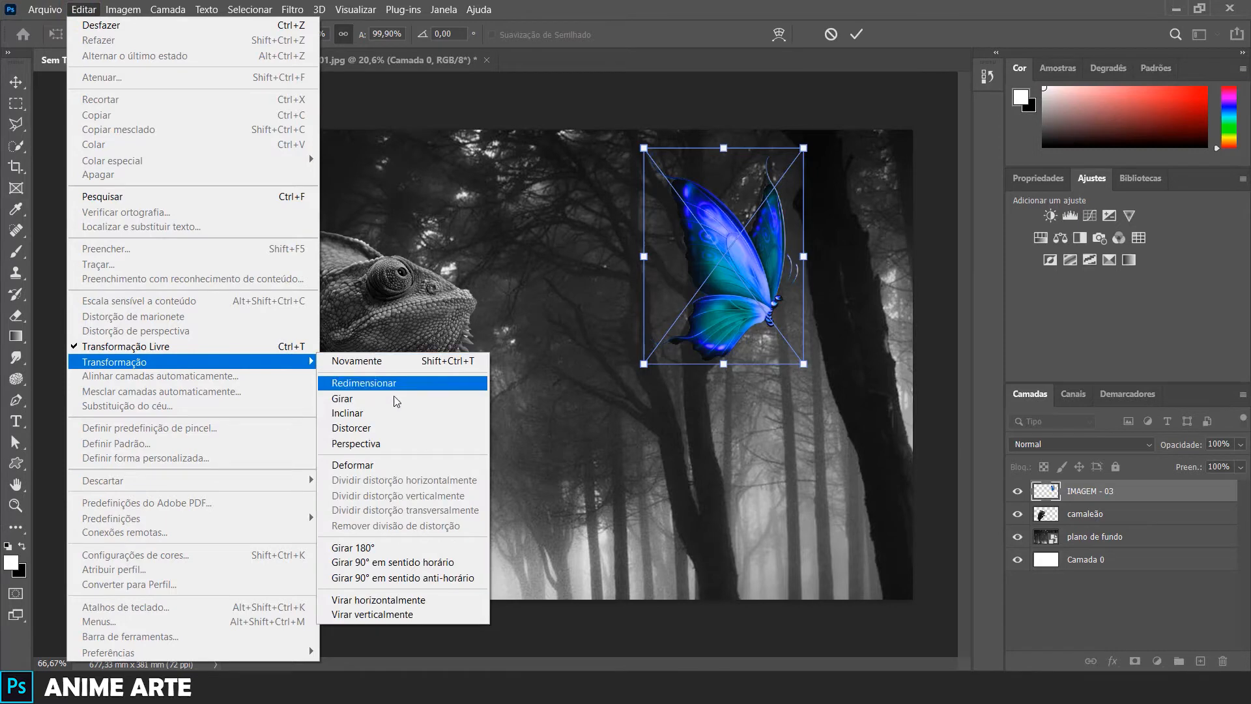
left_click(400, 604)
left_click_drag(726, 328, 719, 290)
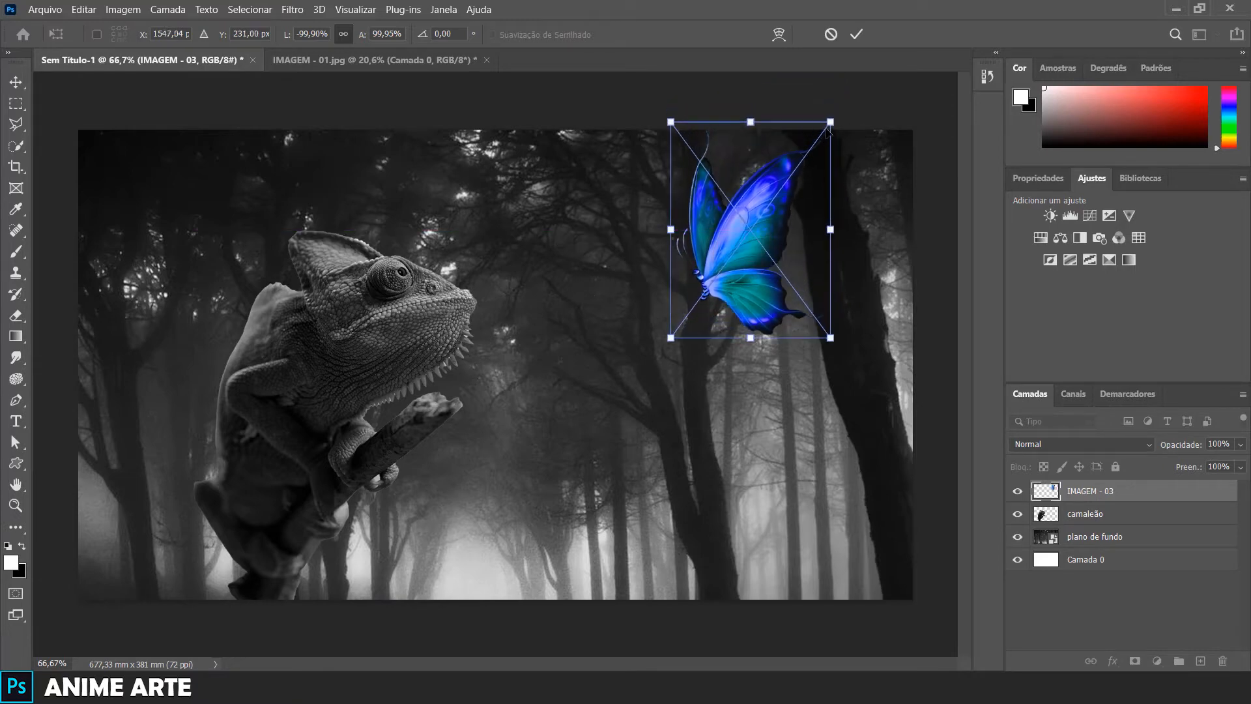
left_click_drag(827, 129, 795, 168)
left_click_drag(725, 275, 730, 244)
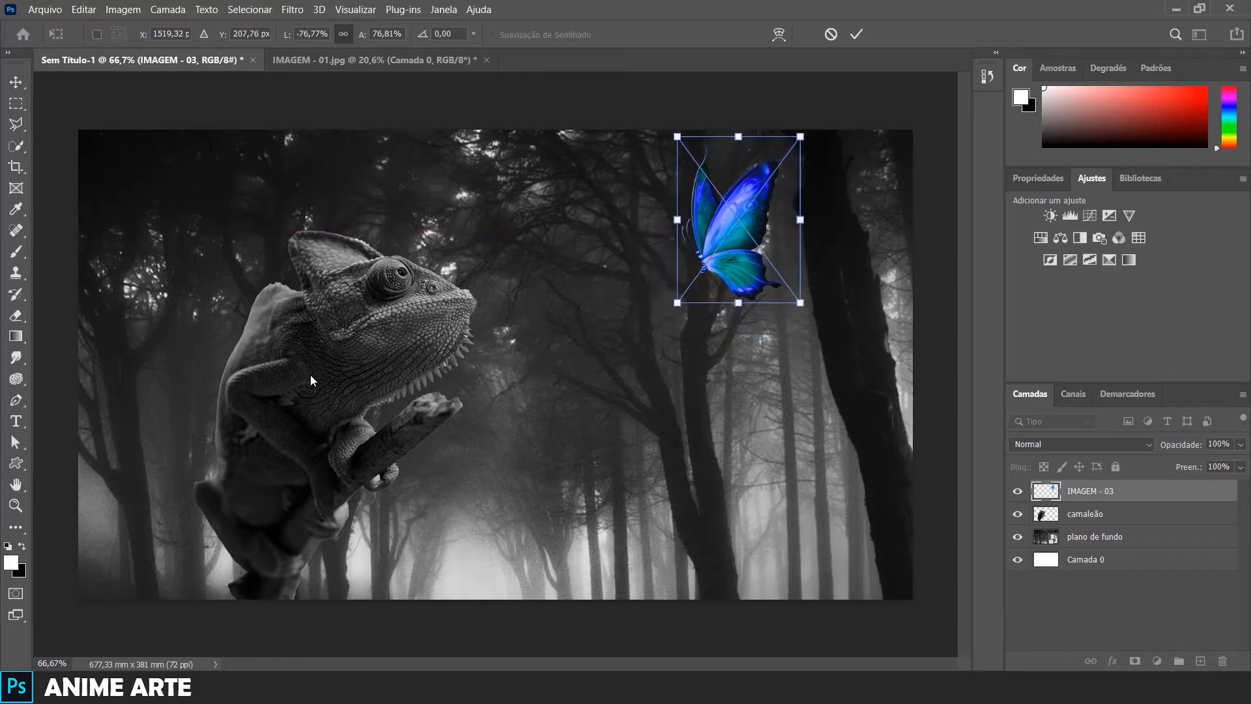
Shift the chameleon slightly down and right, and fine-tune the butterfly's transform at the upper right of the canvas
left_click(311, 373)
mouse_move(365, 323)
left_mouse_down()
mouse_move(348, 346)
mouse_move(363, 341)
mouse_move(327, 331)
mouse_move(359, 343)
left_mouse_up()
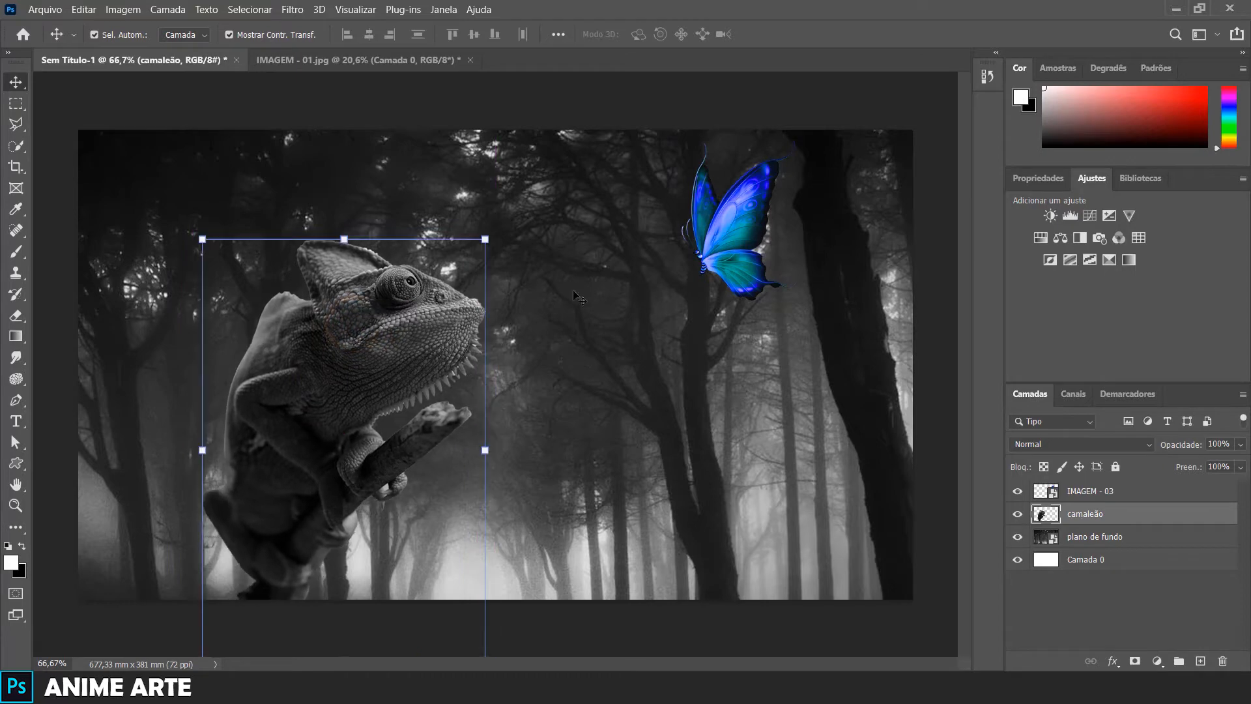
left_click(698, 249)
left_click_drag(793, 297, 748, 281)
key("Return")
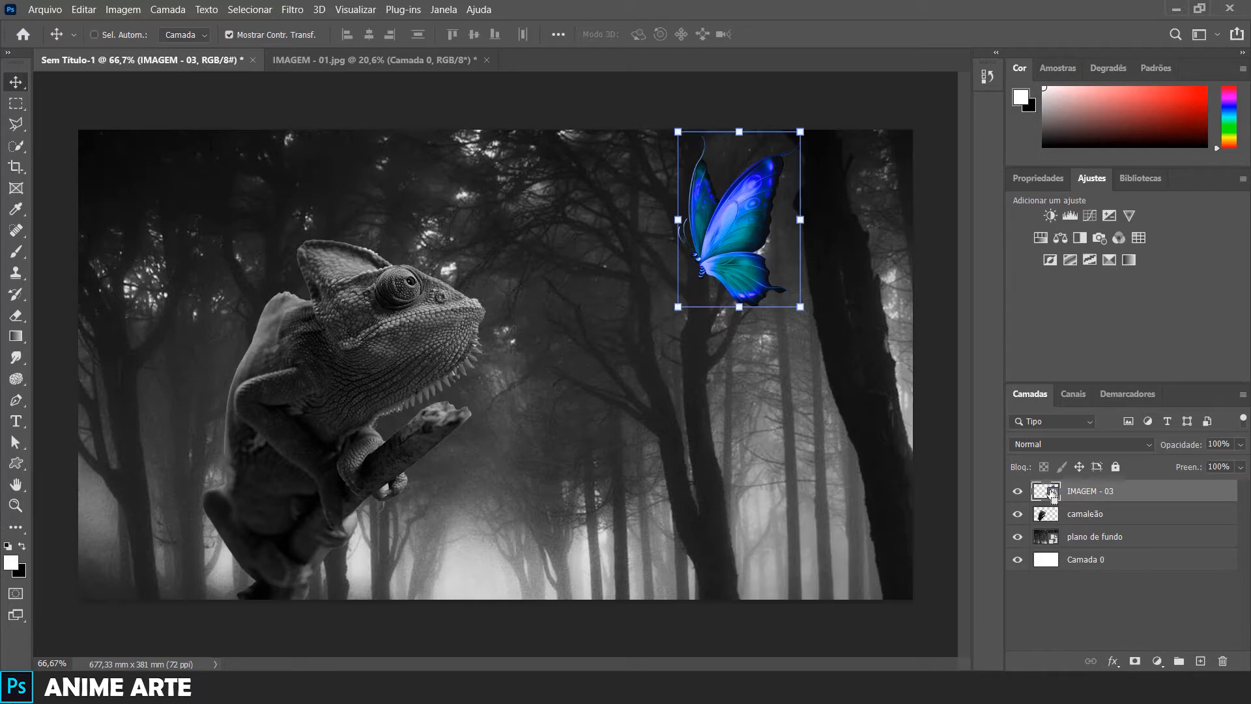
Rename the butterfly layer borboleta and load its outline as a selection
double_click(1085, 491)
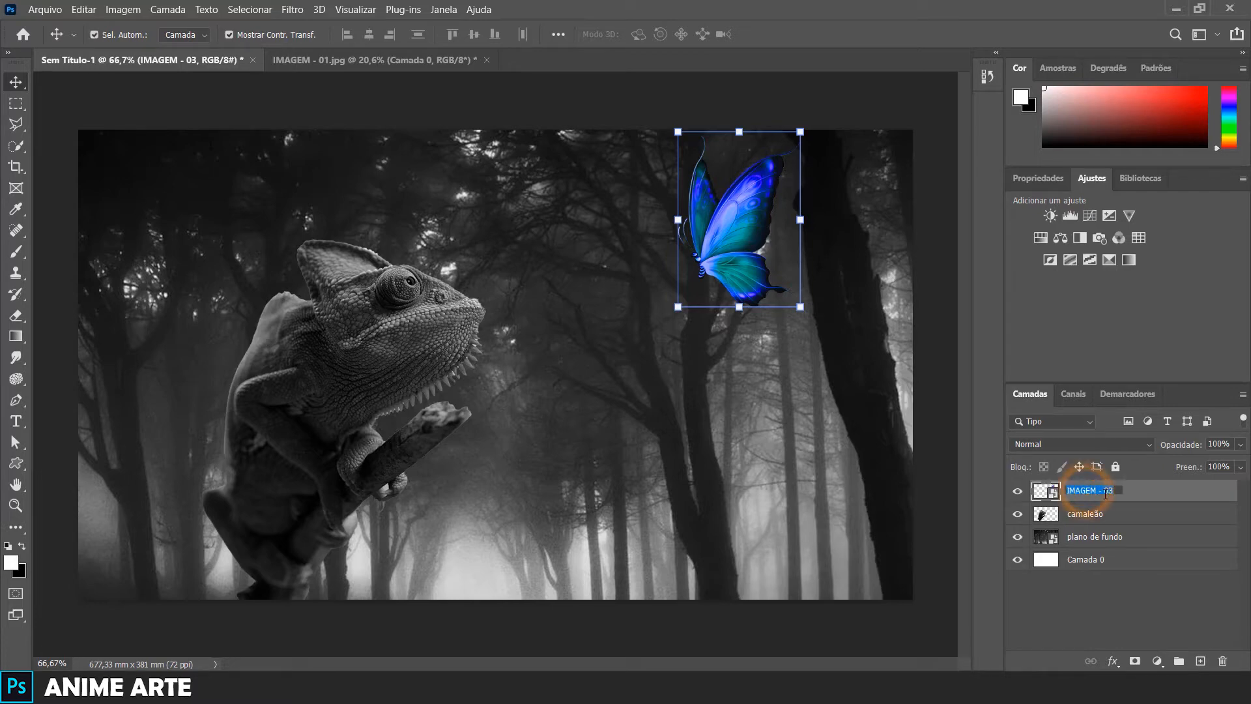
type("borboleta")
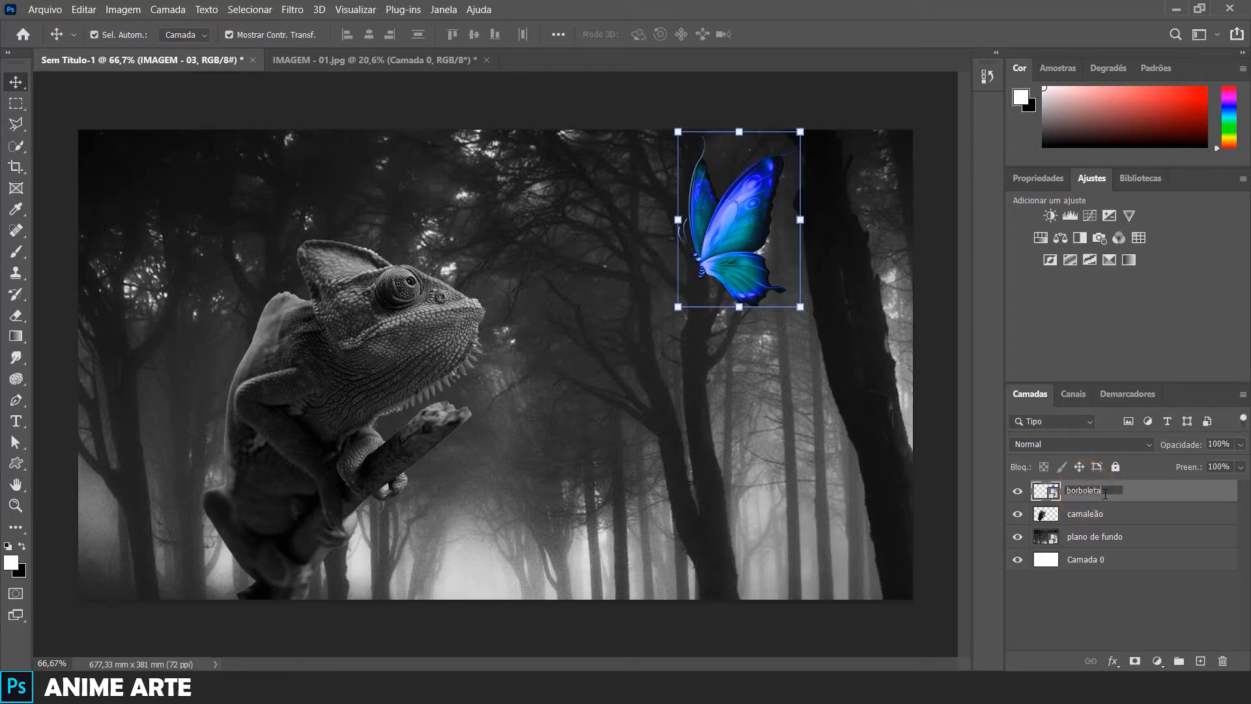
left_click(1139, 490)
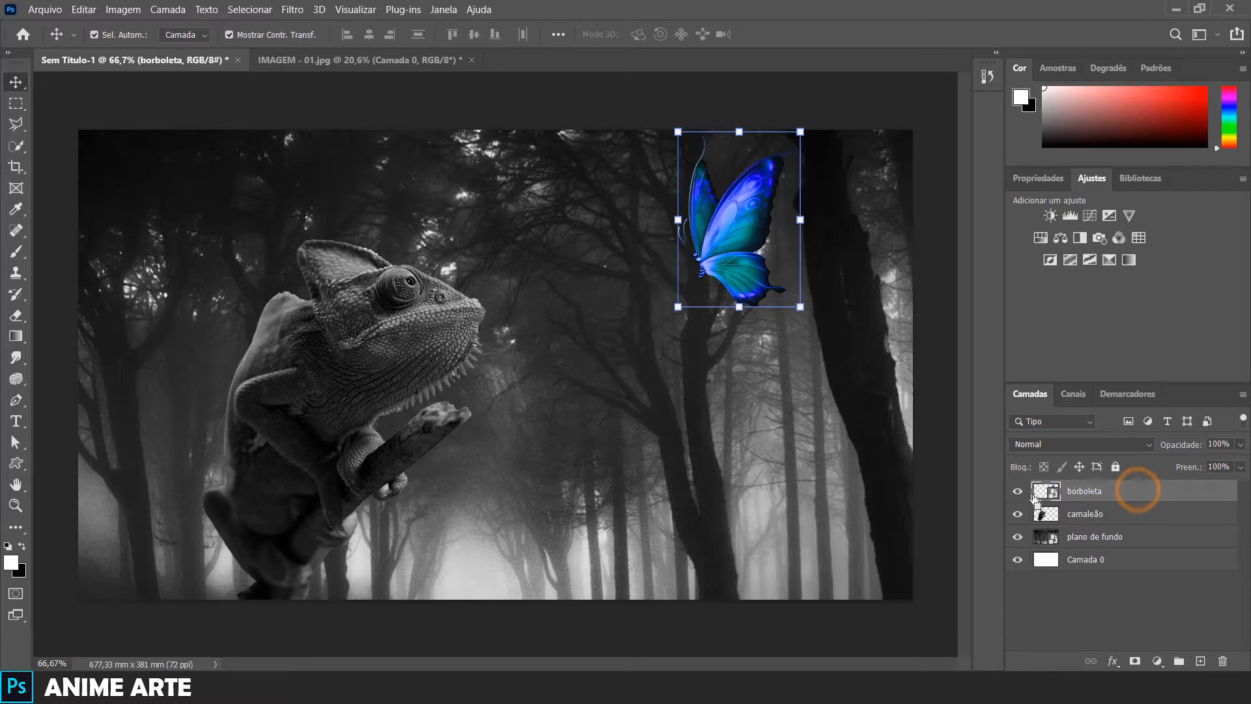
key("ctrl")
left_click(1035, 498, "ctrl")
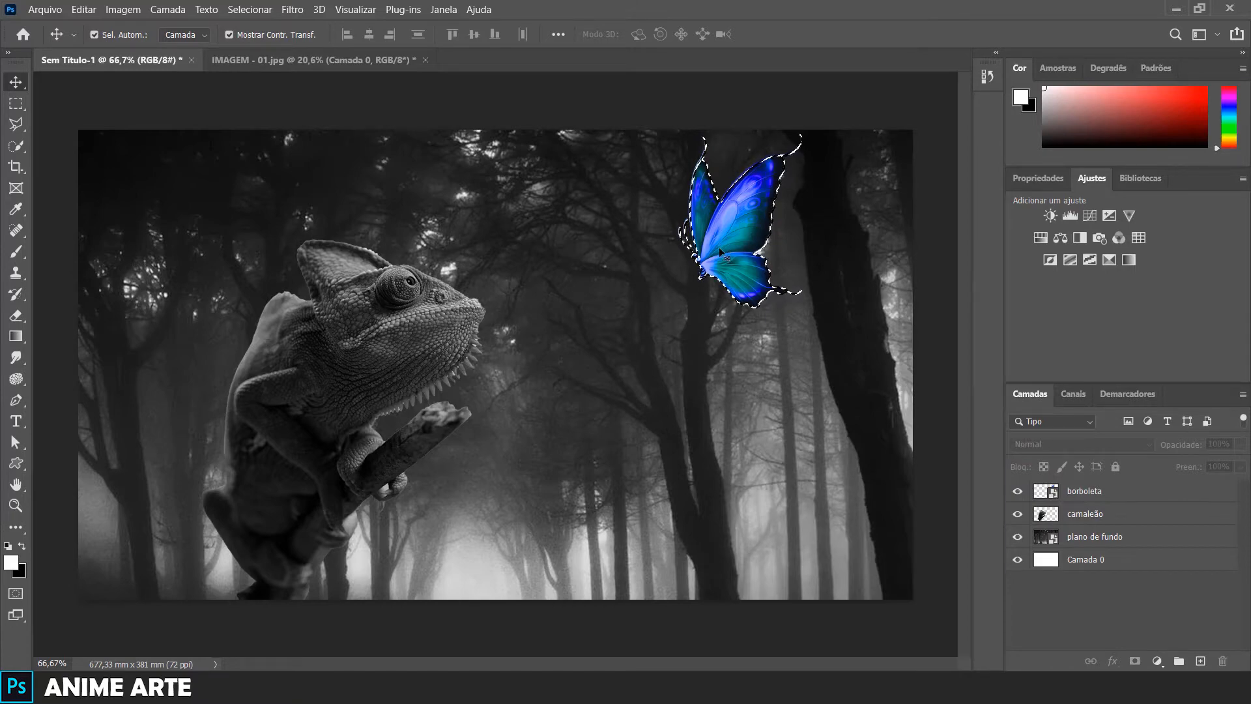
Open the gradient for editing with the Gradient tool and set its starting colour stop to bright yellow
left_click(16, 336)
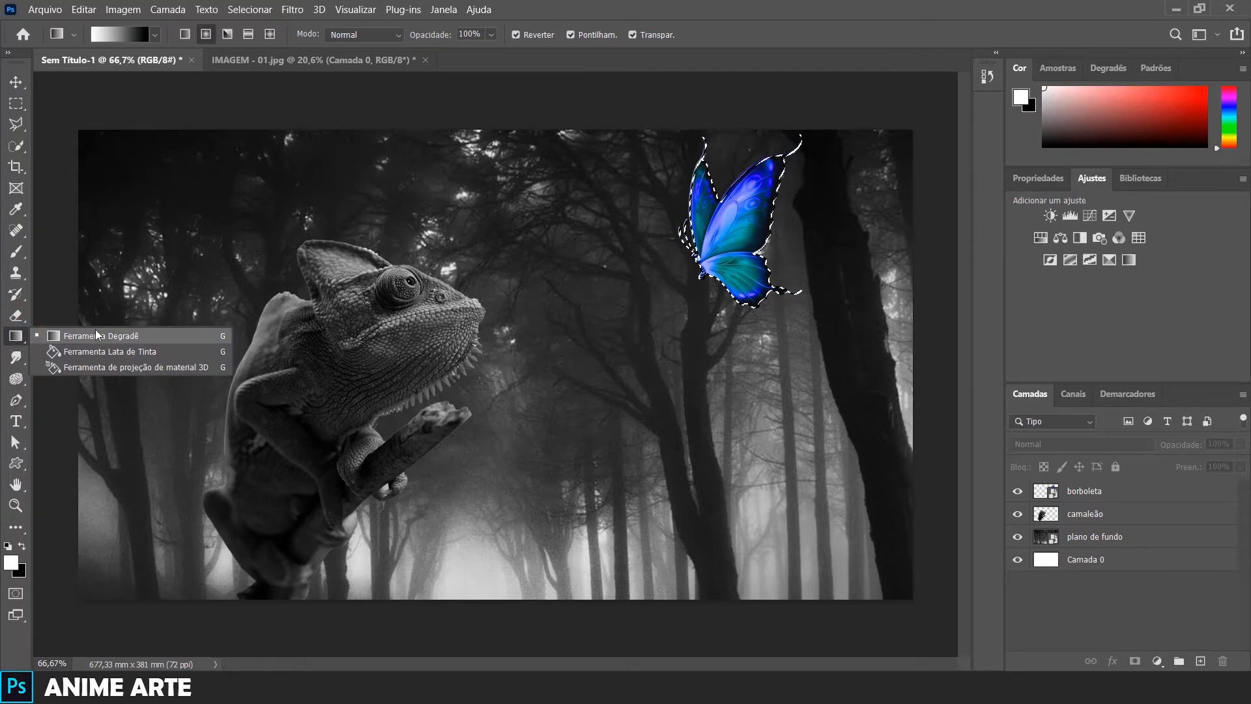
left_click(141, 342)
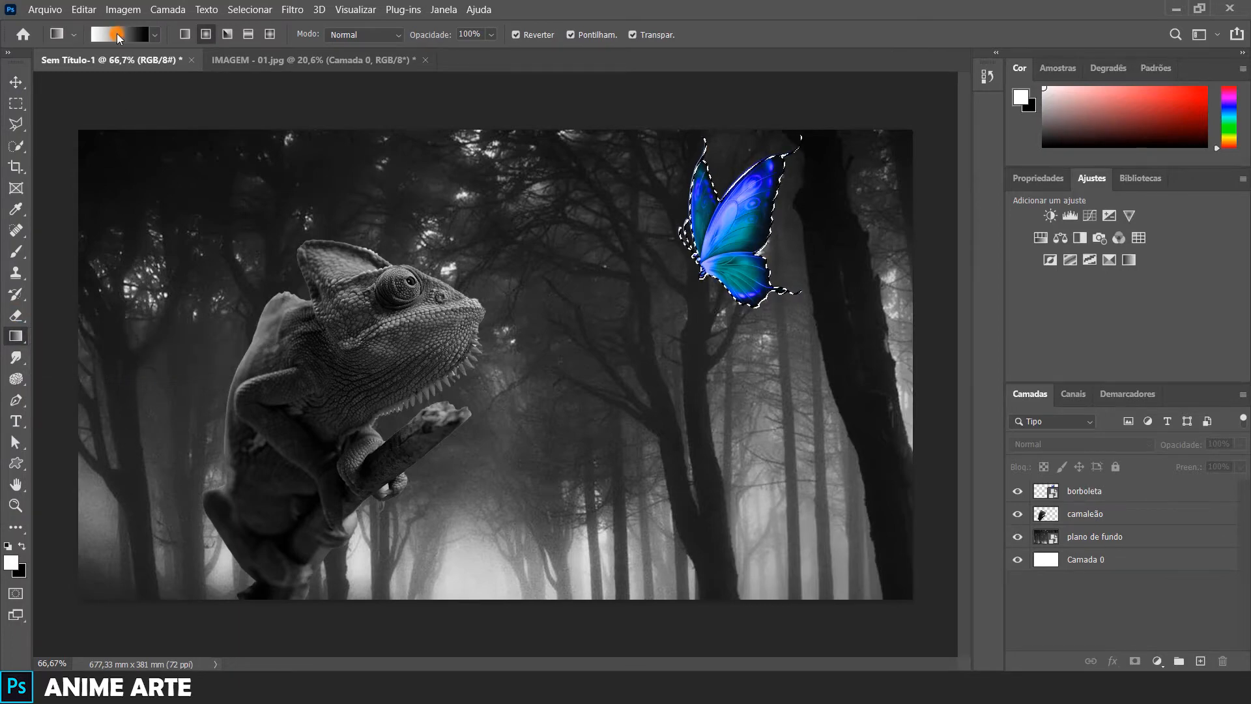
left_click(116, 33)
left_click_drag(919, 22, 894, 112)
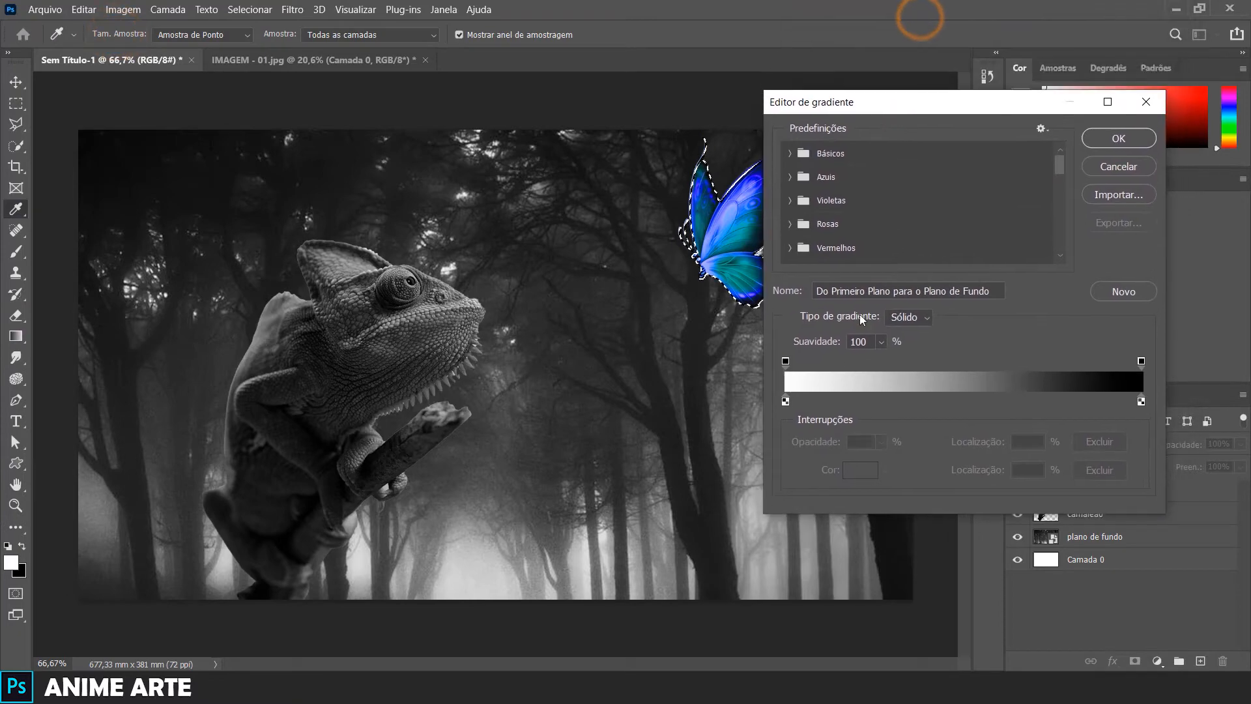
double_click(786, 401)
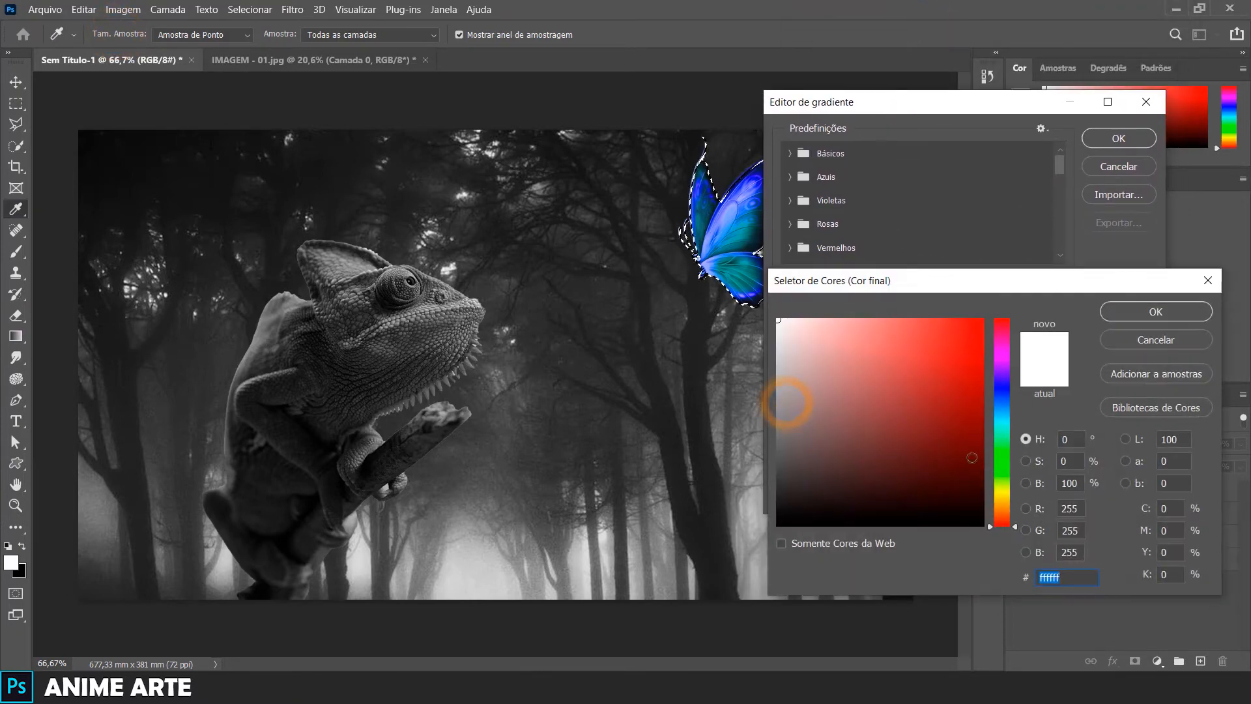
left_click(1004, 492)
left_click(965, 411)
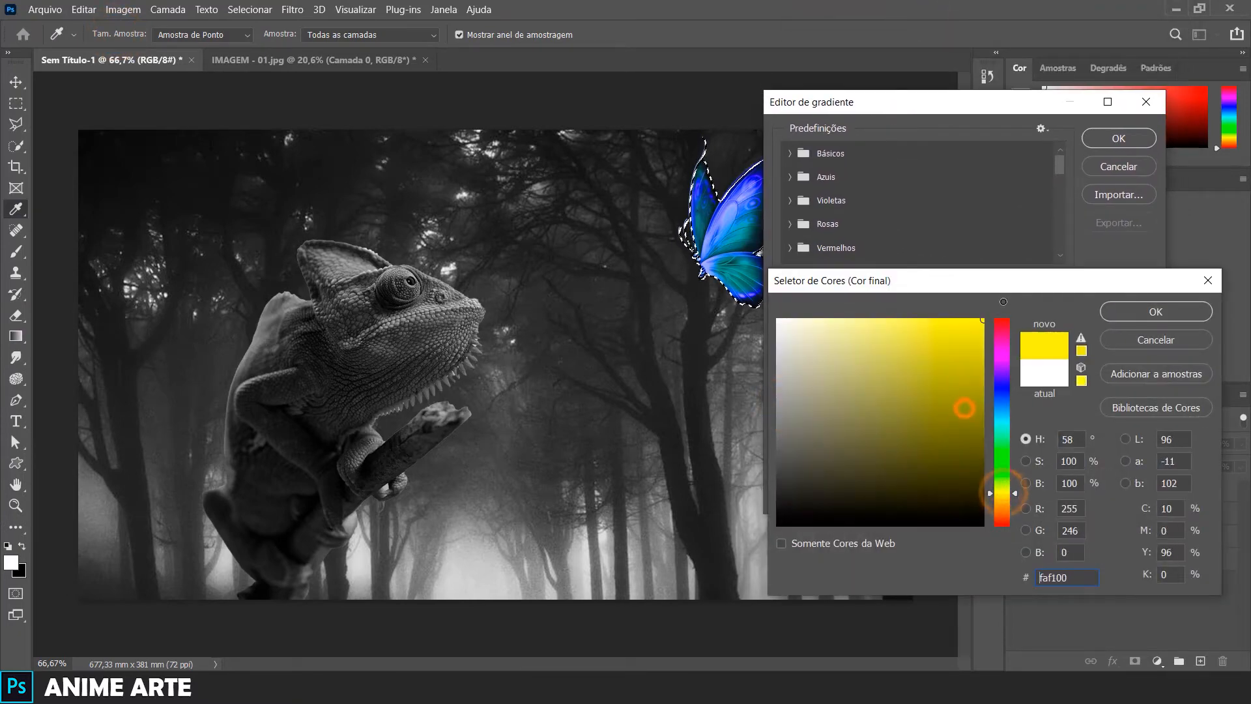
left_click(1151, 313)
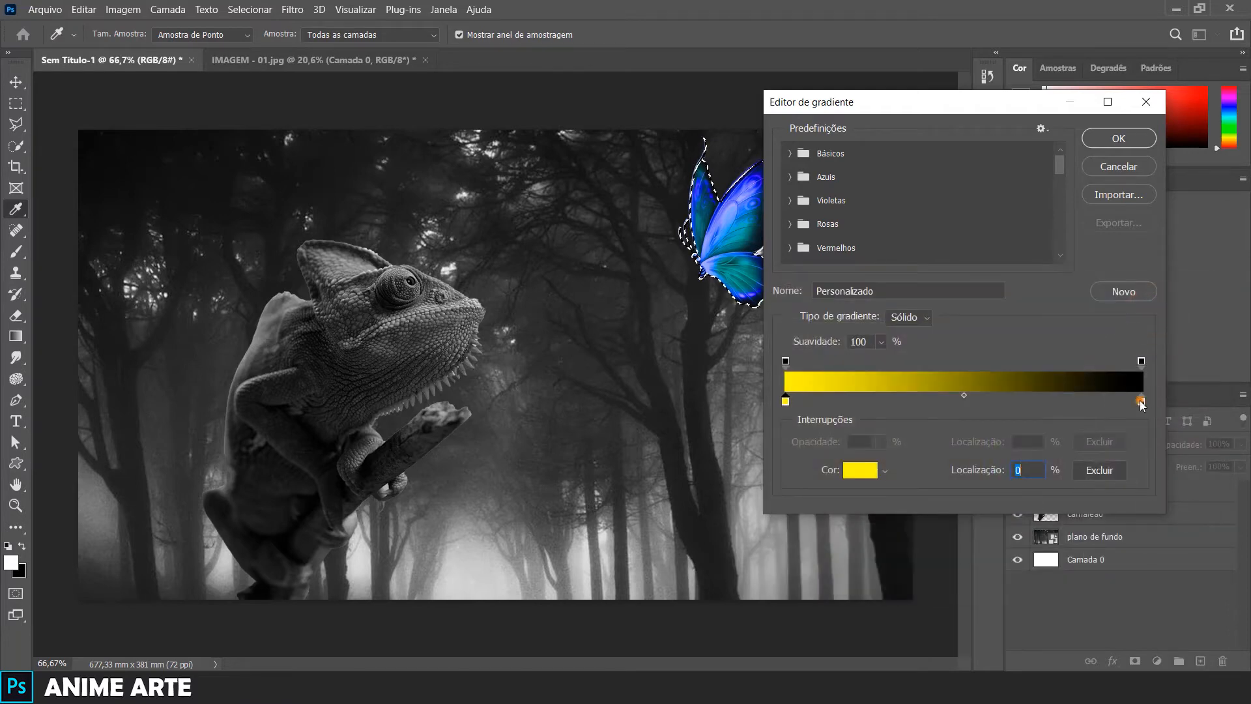
Set the gradient's end colour stop at 100% to orange with a hue of about 38° and accept the gradient
double_click(1141, 402)
left_click_drag(1005, 502, 1003, 500)
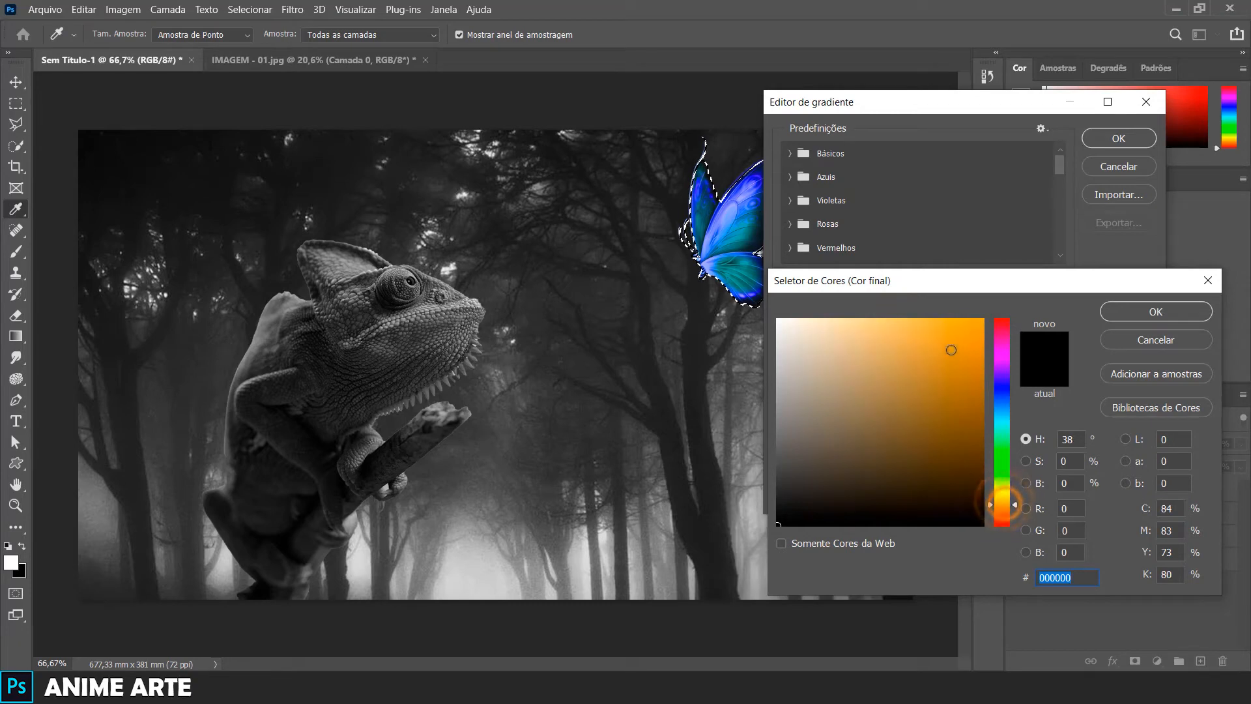
type("ffaa15")
left_click(1116, 310)
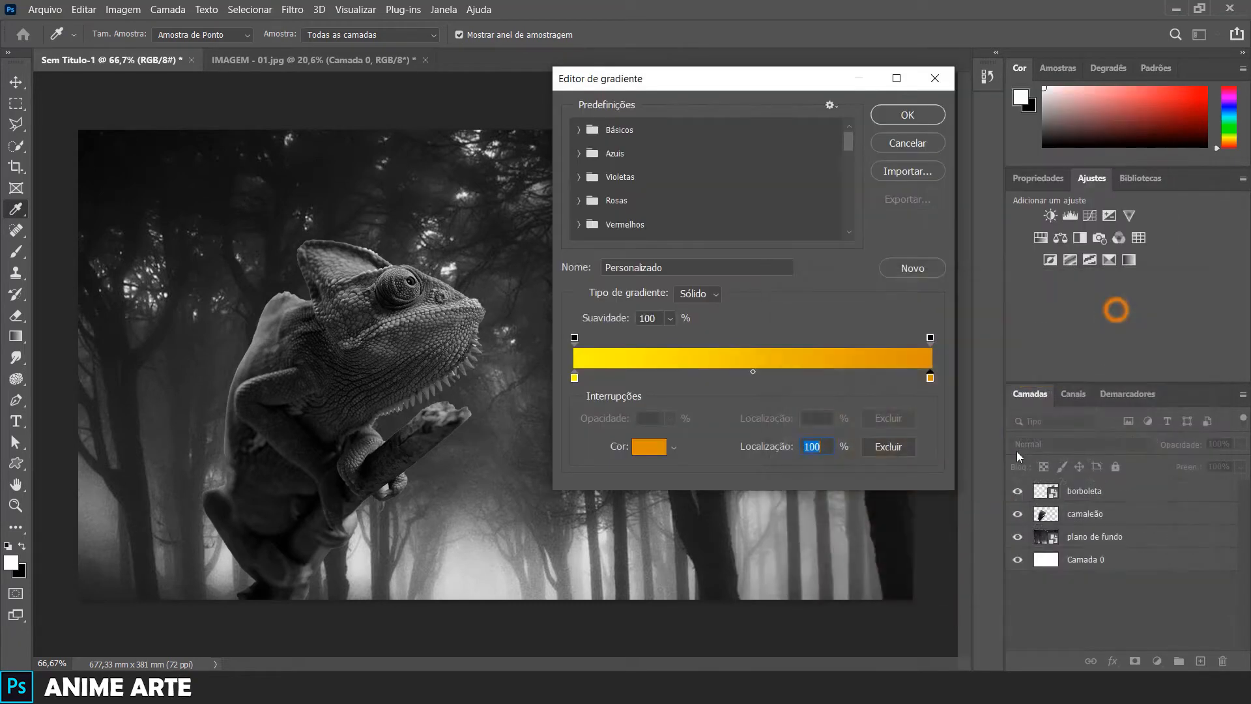
left_click(901, 115)
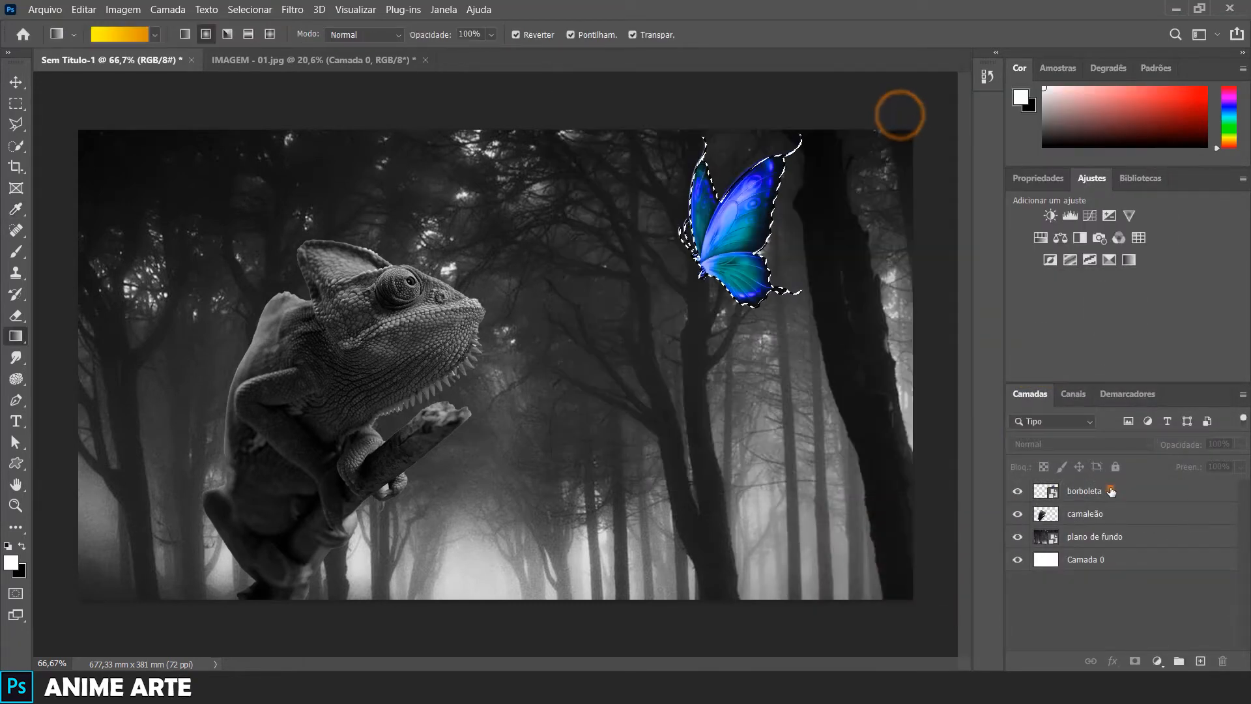
Rasterize the borboleta layer, fill the selected butterfly with a linear gradient from orange above to yellow below, and deselect
left_click(1094, 493)
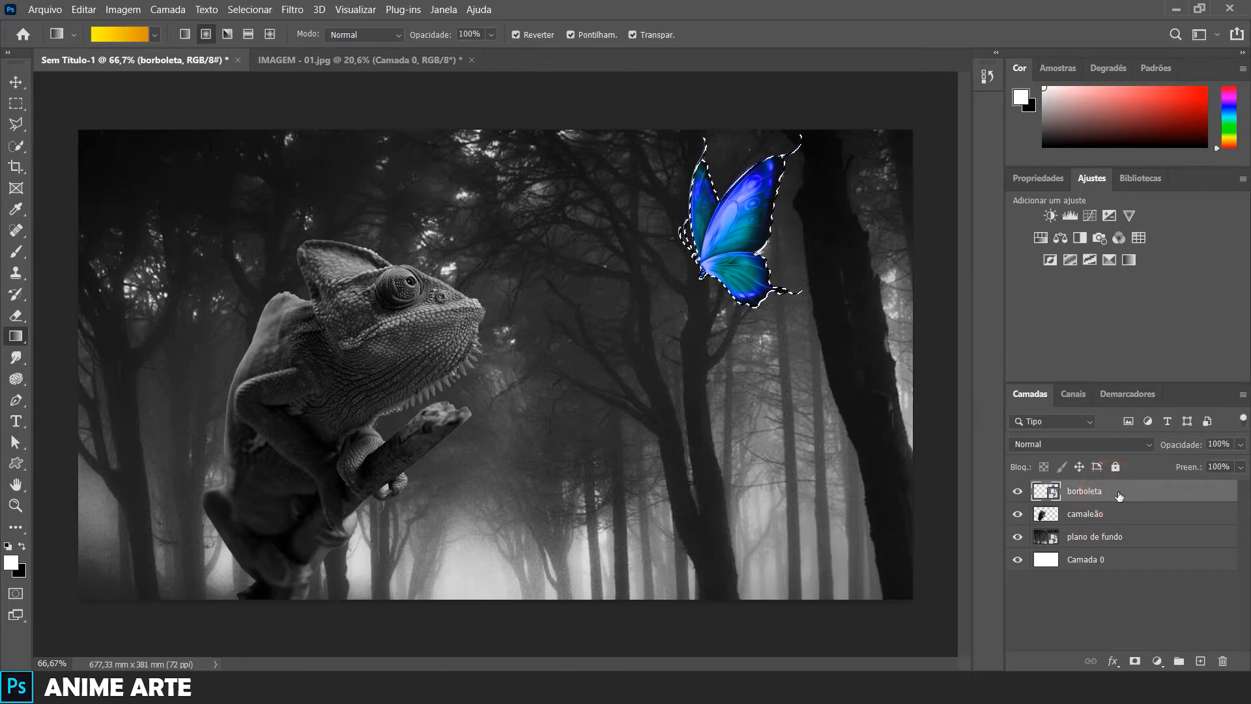
right_click(1119, 495)
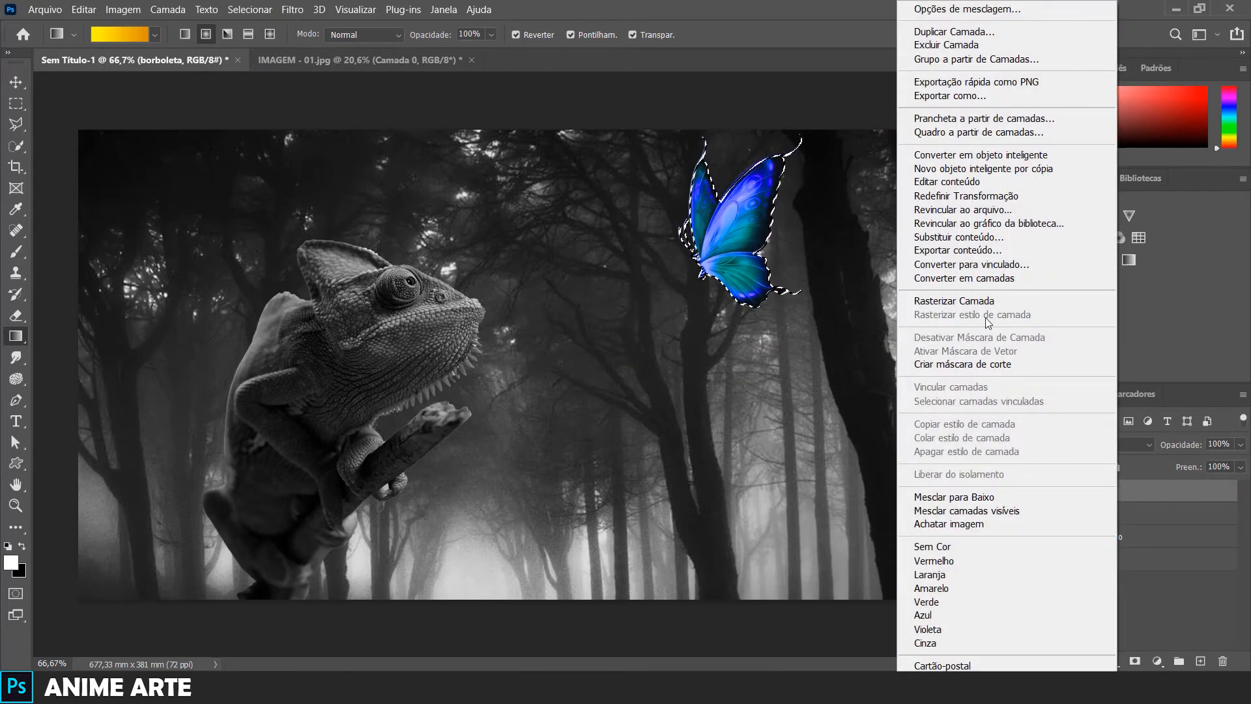
left_click(975, 301)
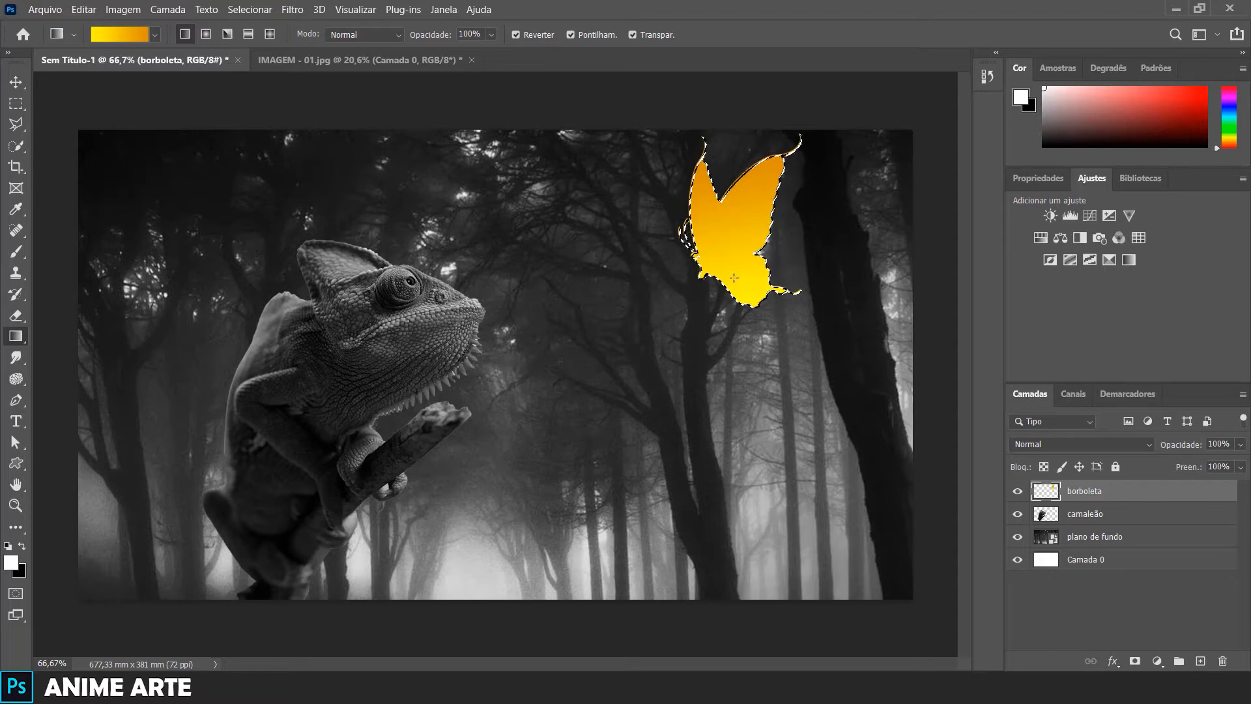
key("ctrl+d")
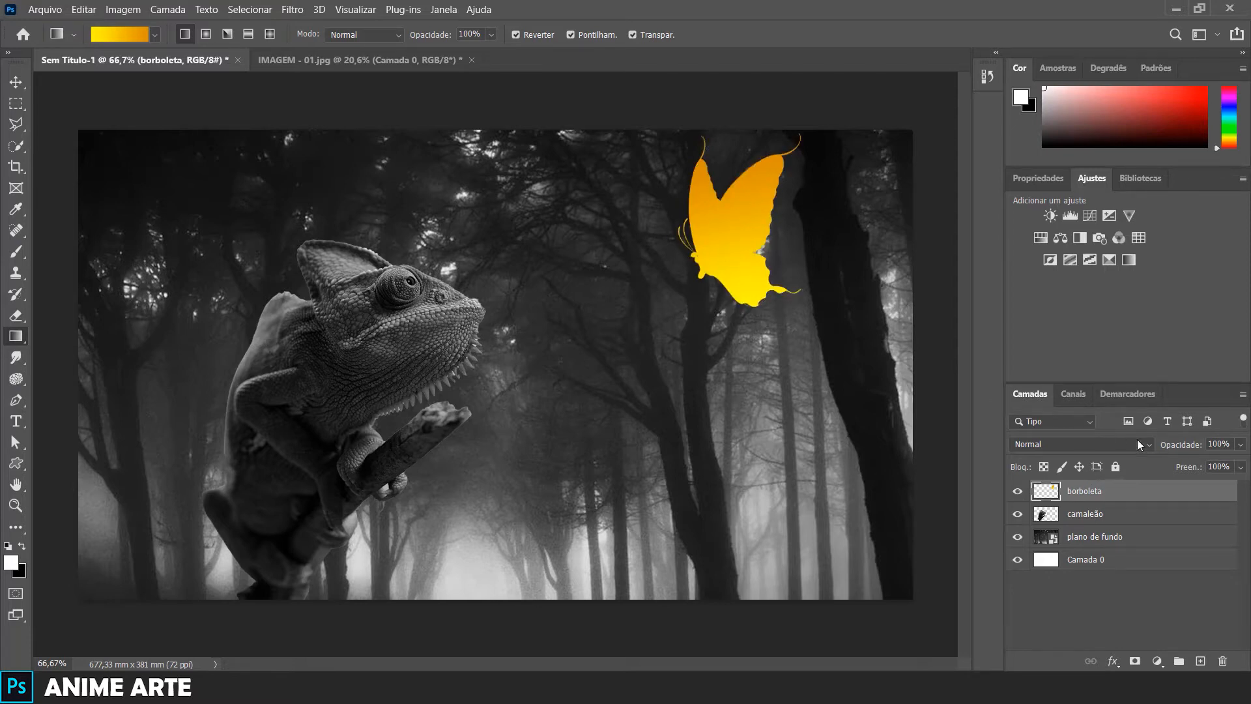
Add an Outer Glow to the borboleta layer with yellow #ffde00 and a size of 46 px
double_click(1195, 494)
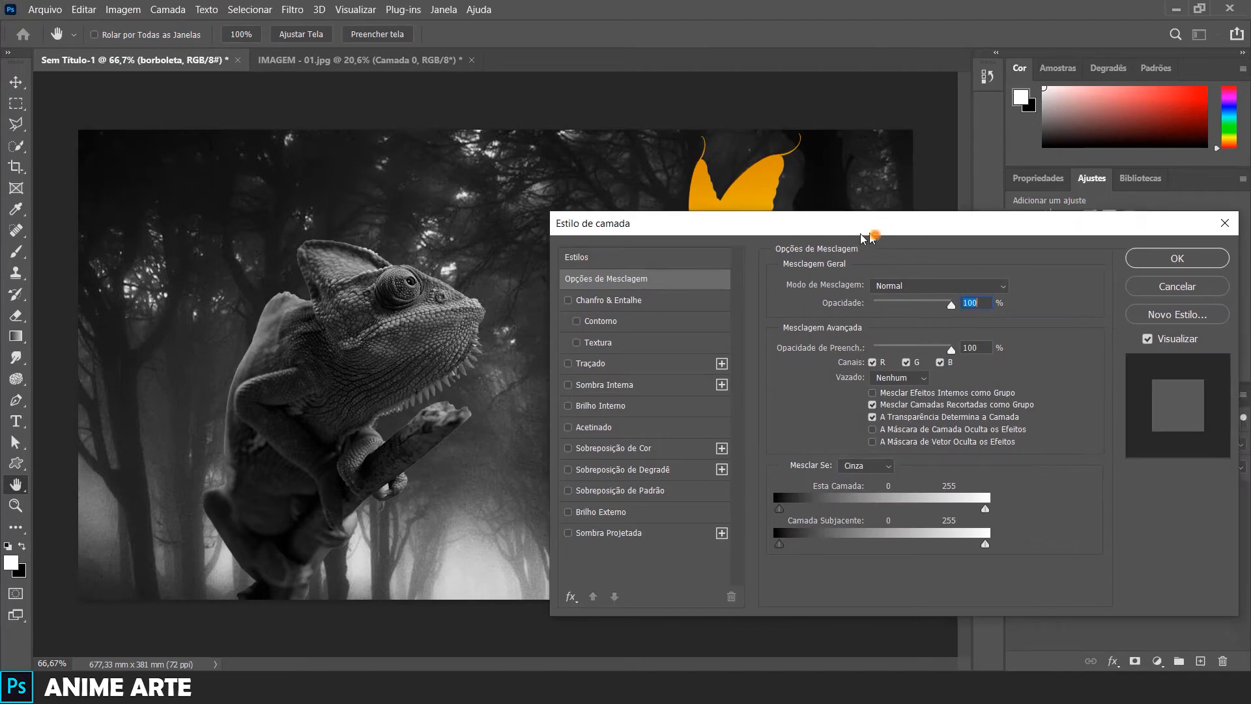
left_click_drag(875, 236, 322, 100)
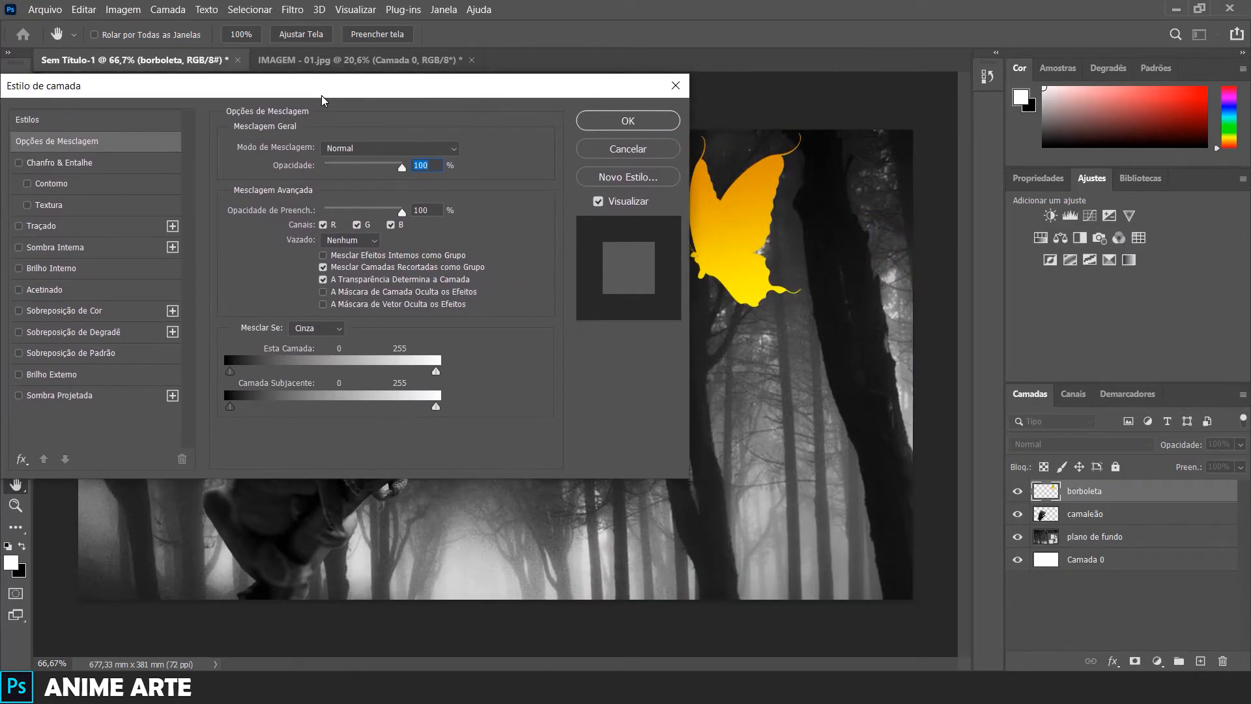
left_click(56, 376)
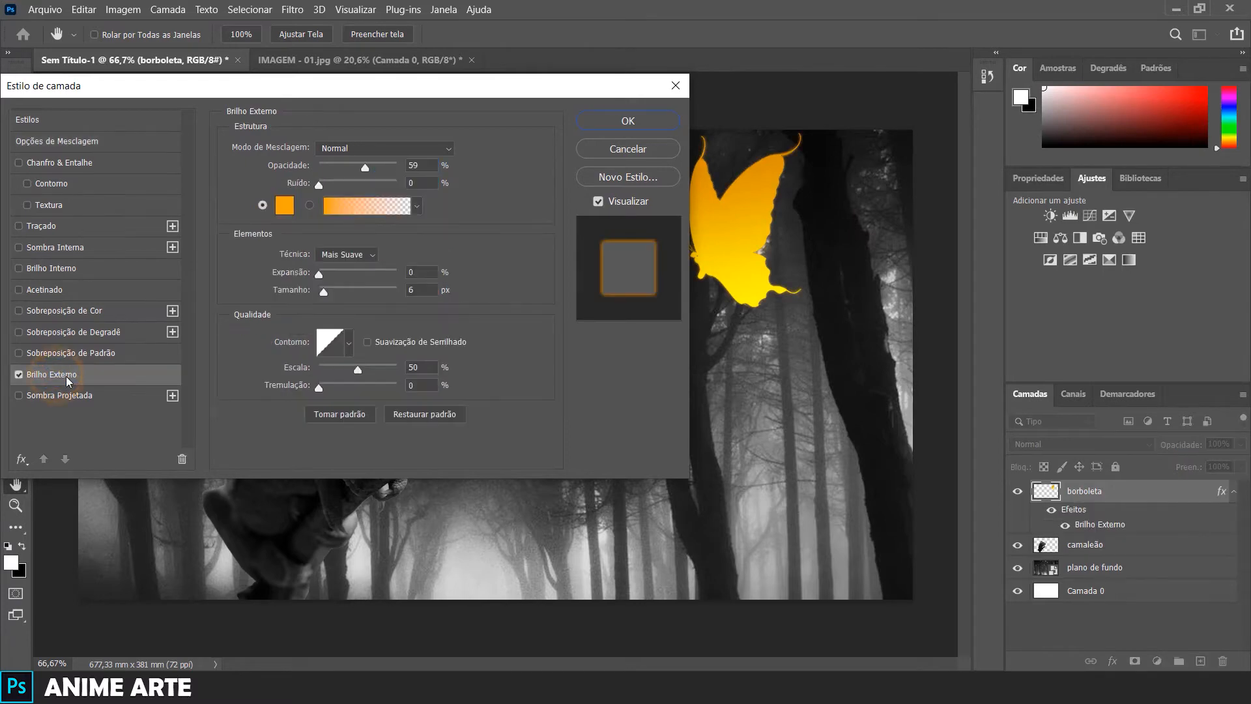
left_click(285, 205)
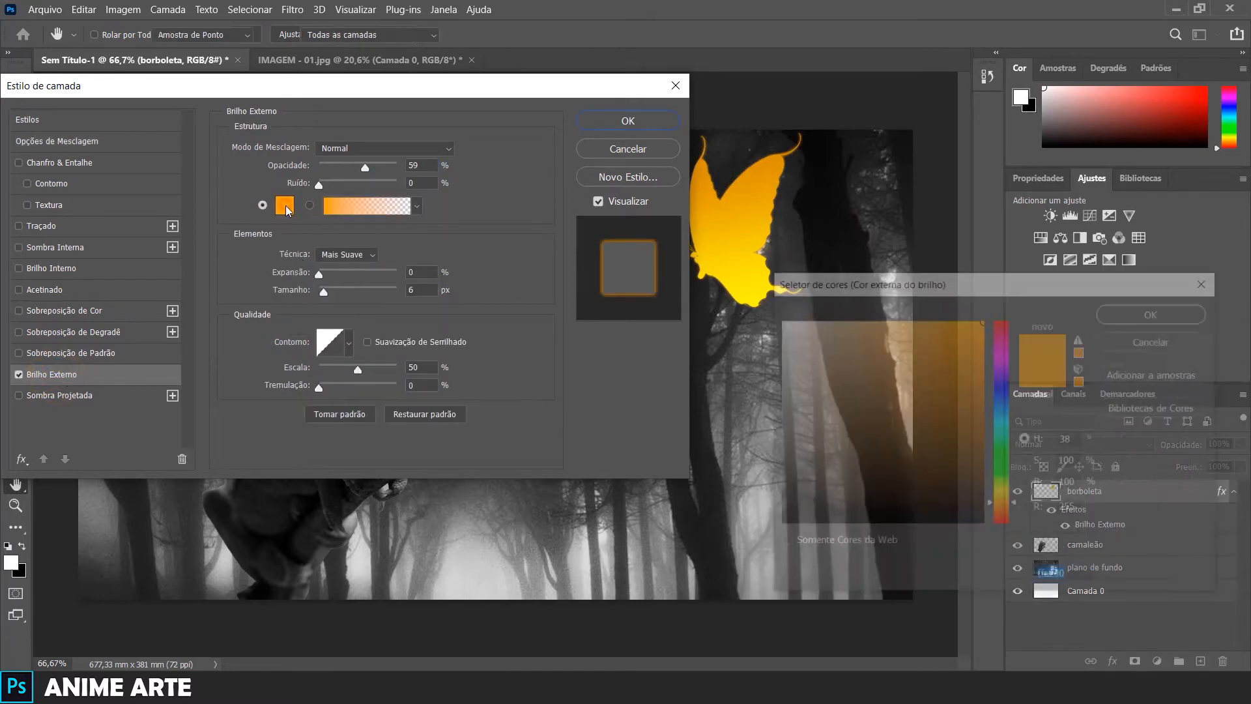
left_click_drag(996, 512, 1000, 497)
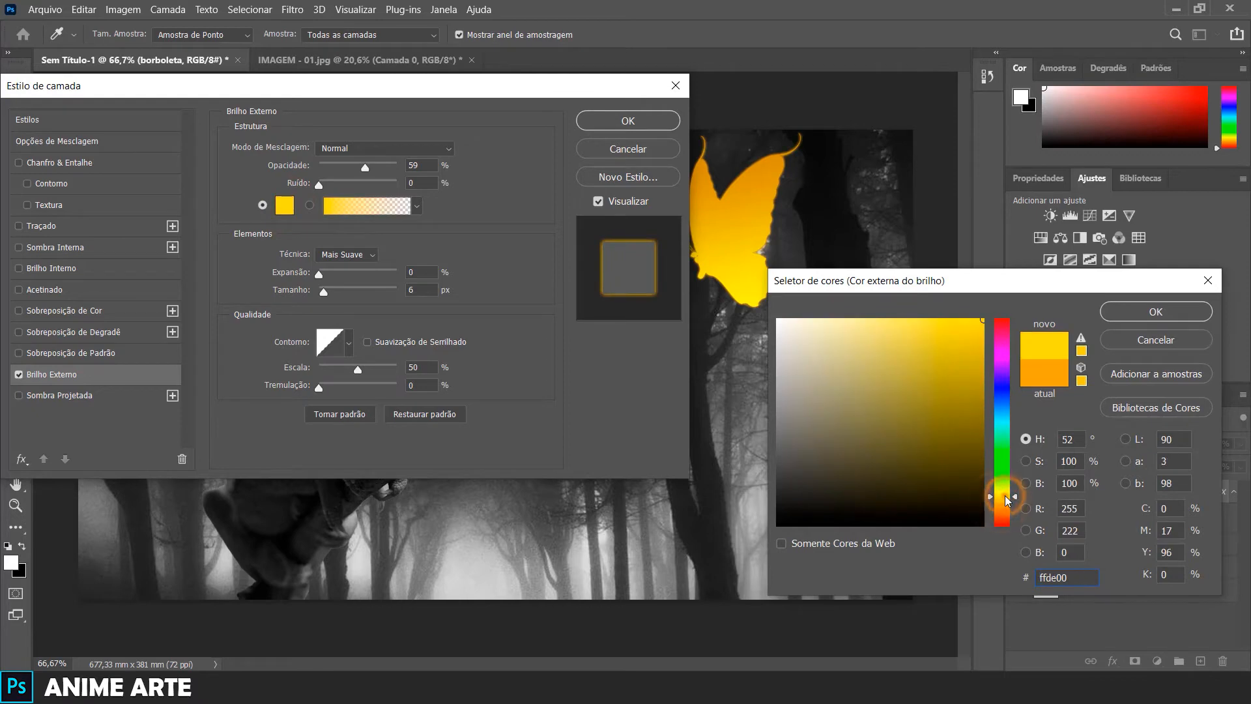
left_click(1150, 312)
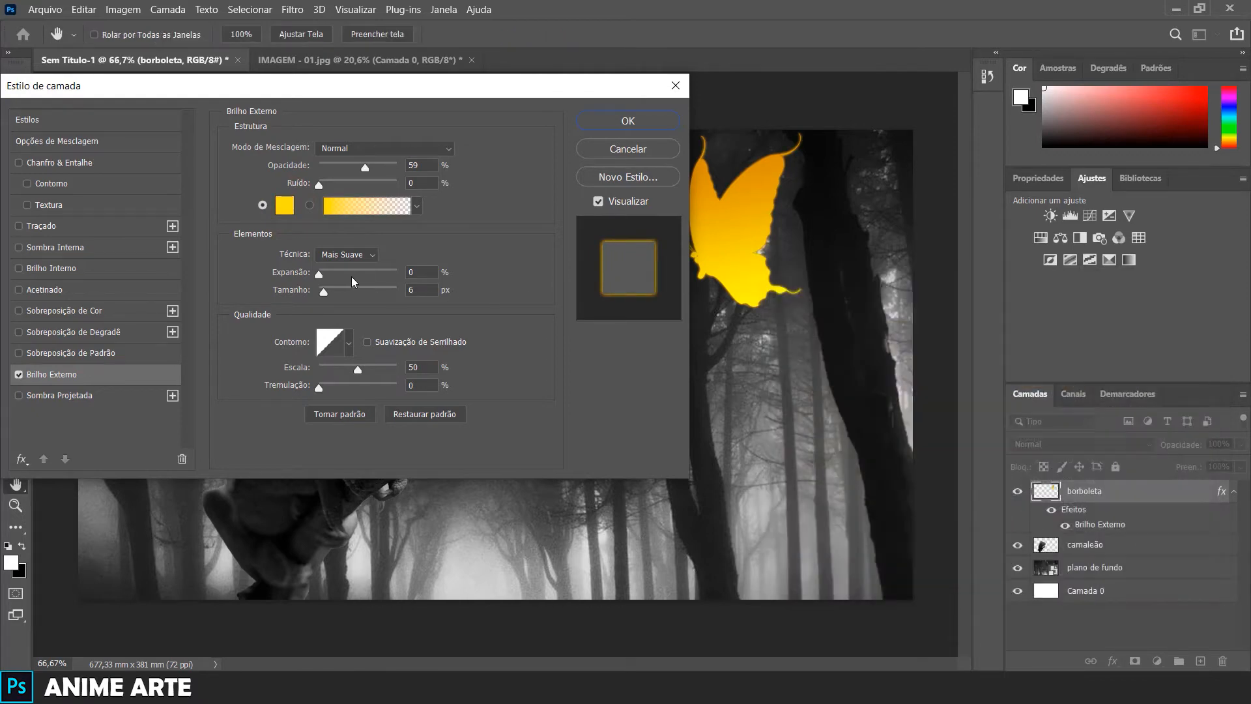
left_click_drag(326, 289, 339, 291)
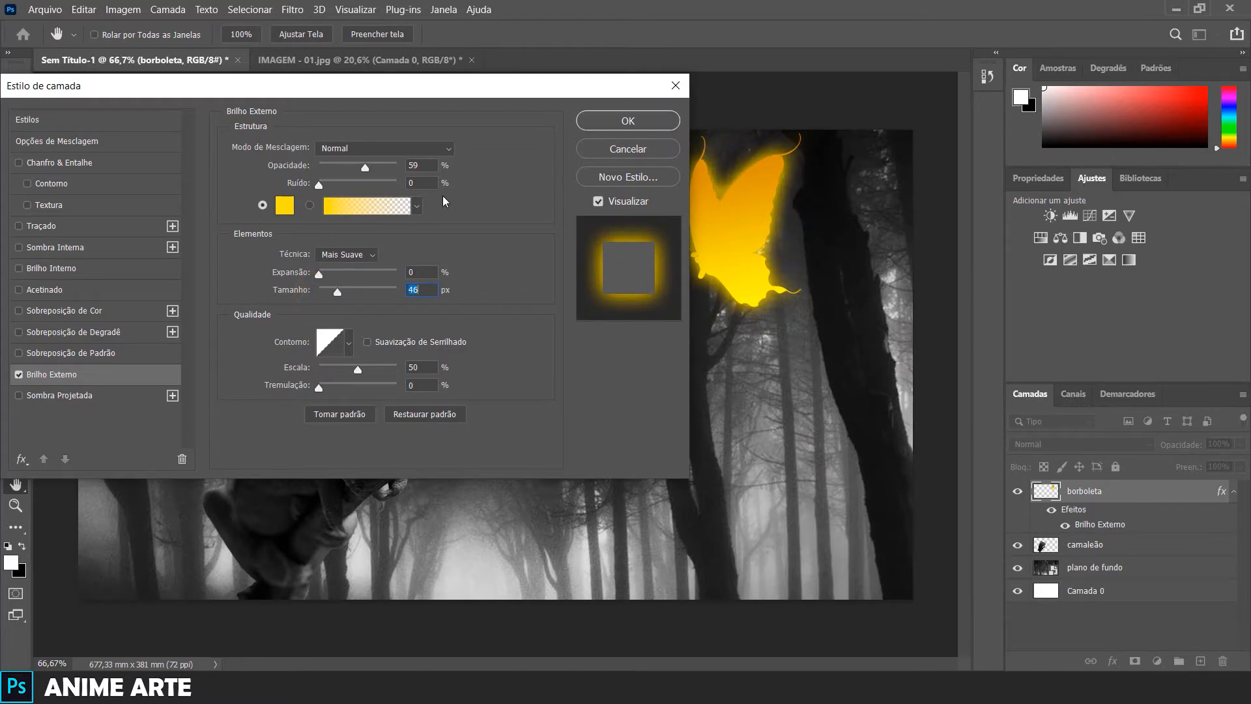
Add an Inner Glow in yellow #fff600 with a size of 38 px and apply the layer style
left_click(59, 269)
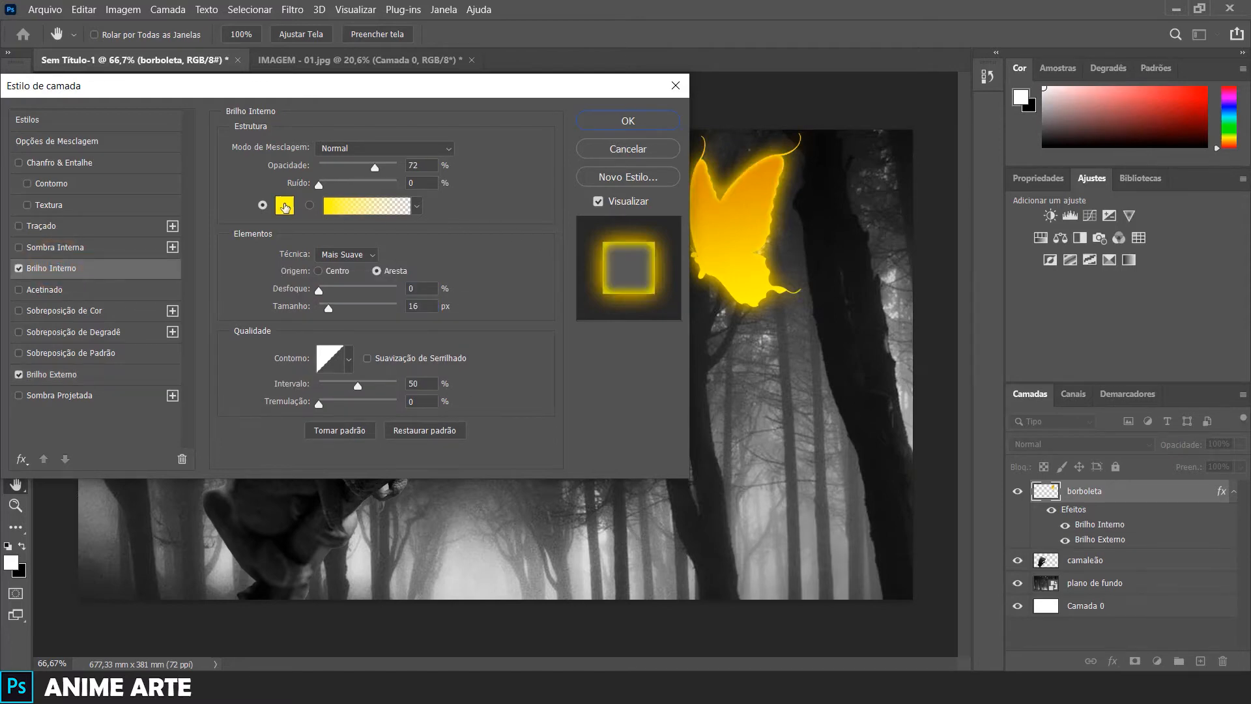
left_click(285, 206)
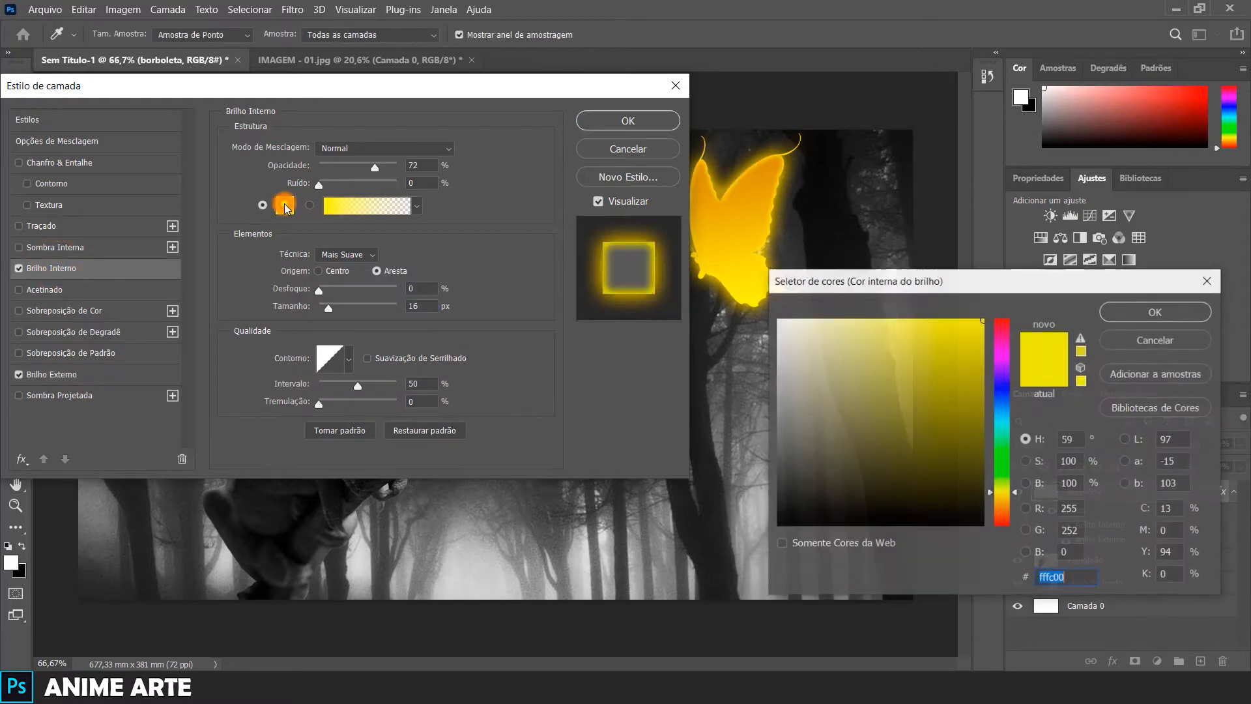
left_click(1008, 500)
left_click_drag(971, 332, 984, 320)
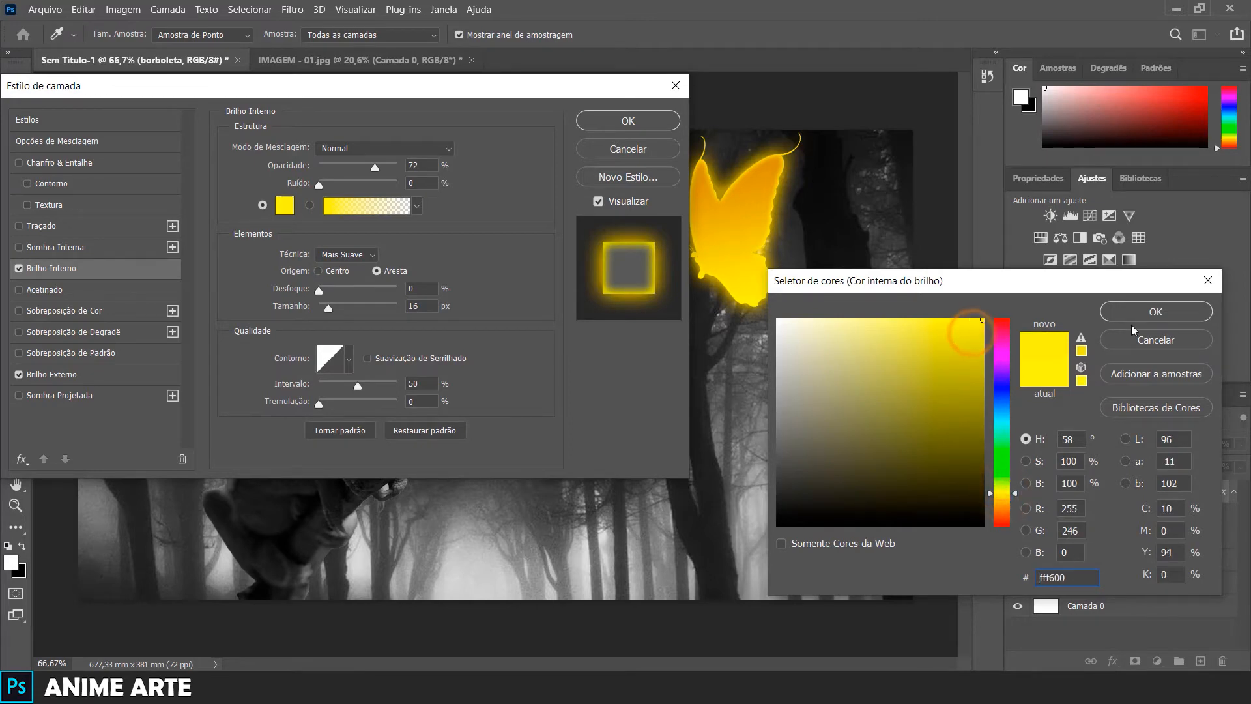
left_click(1142, 311)
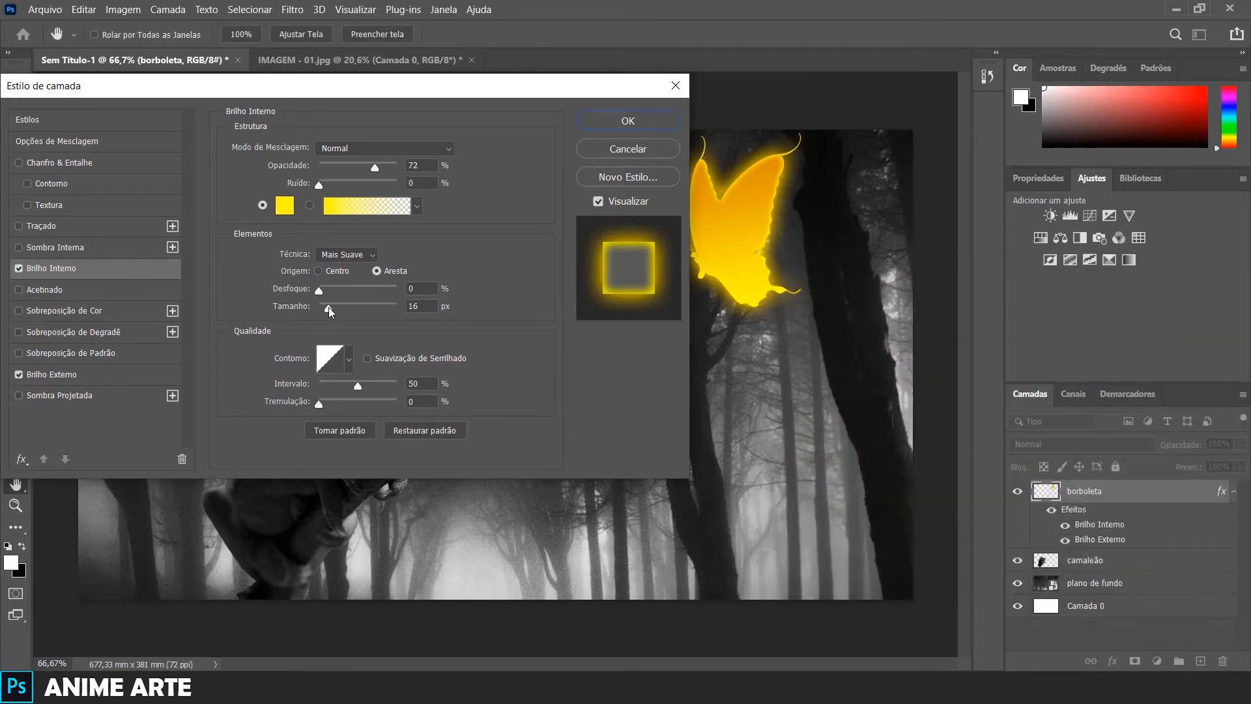
left_click_drag(330, 312, 338, 313)
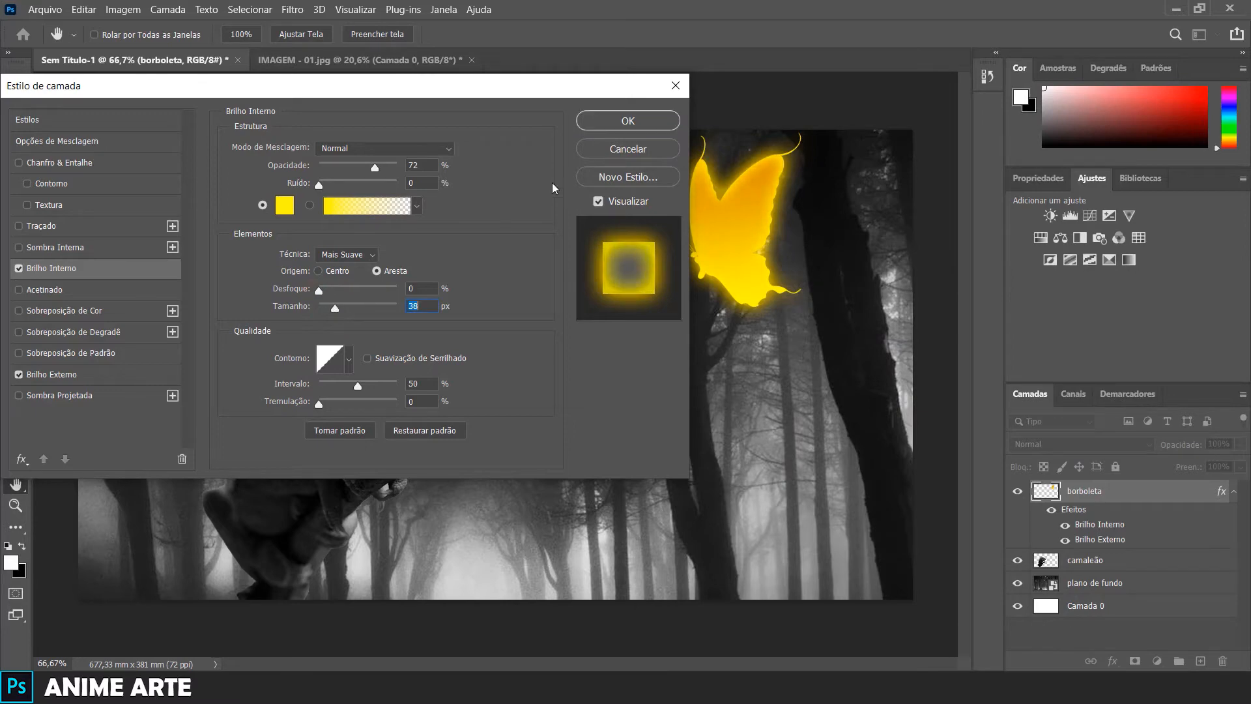
left_click(614, 122)
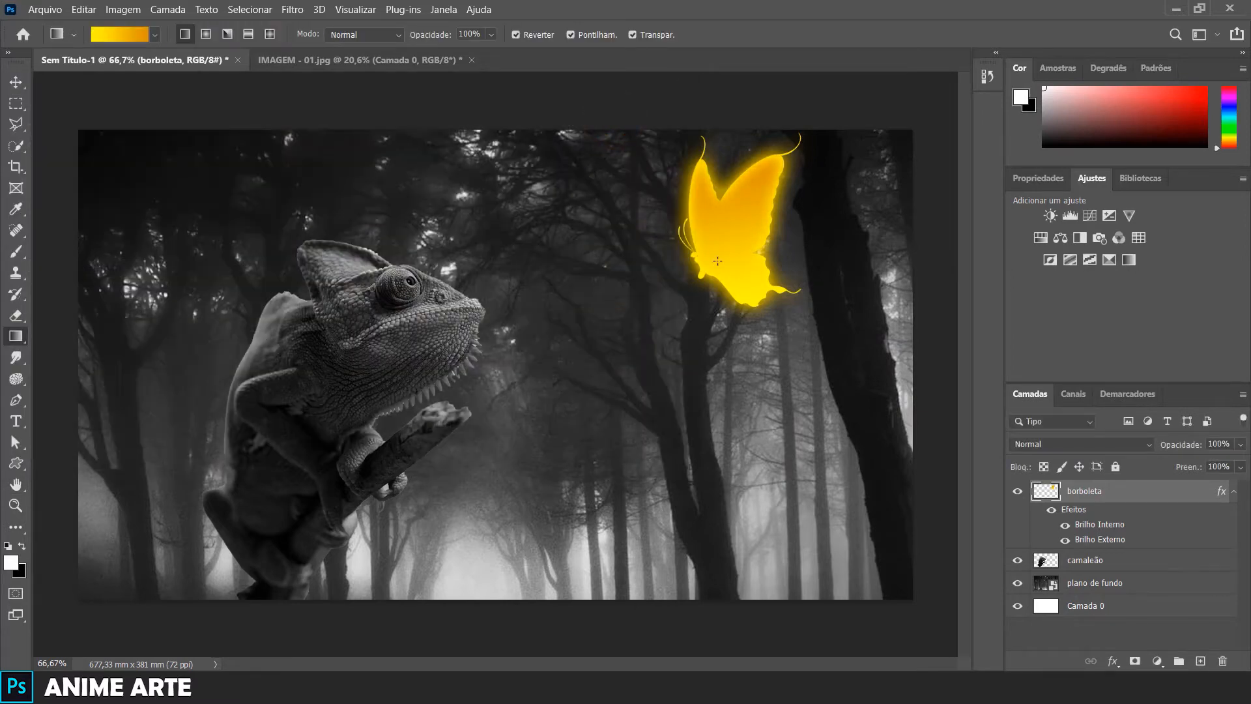
Collapse the borboleta effects, place the blue butterfly IMAGEM - 03 as an embedded image, and move it up between the chameleon and the yellow butterfly
left_click(17, 82)
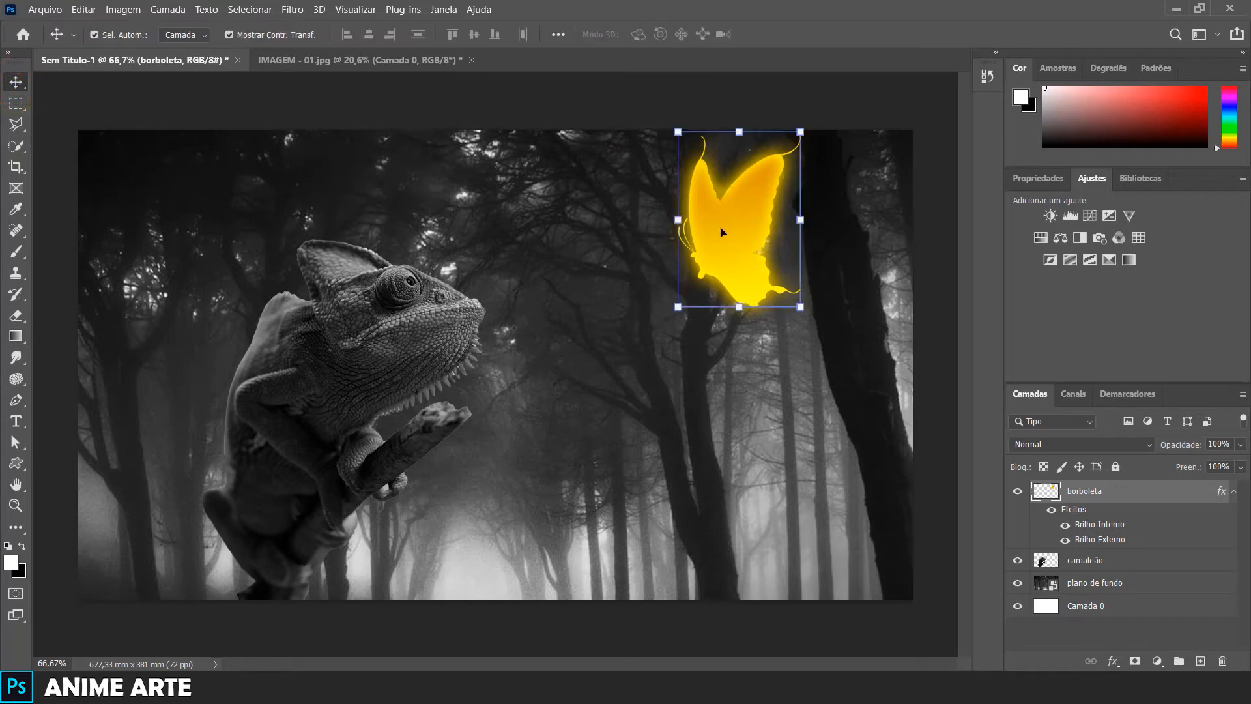
left_click(1237, 493)
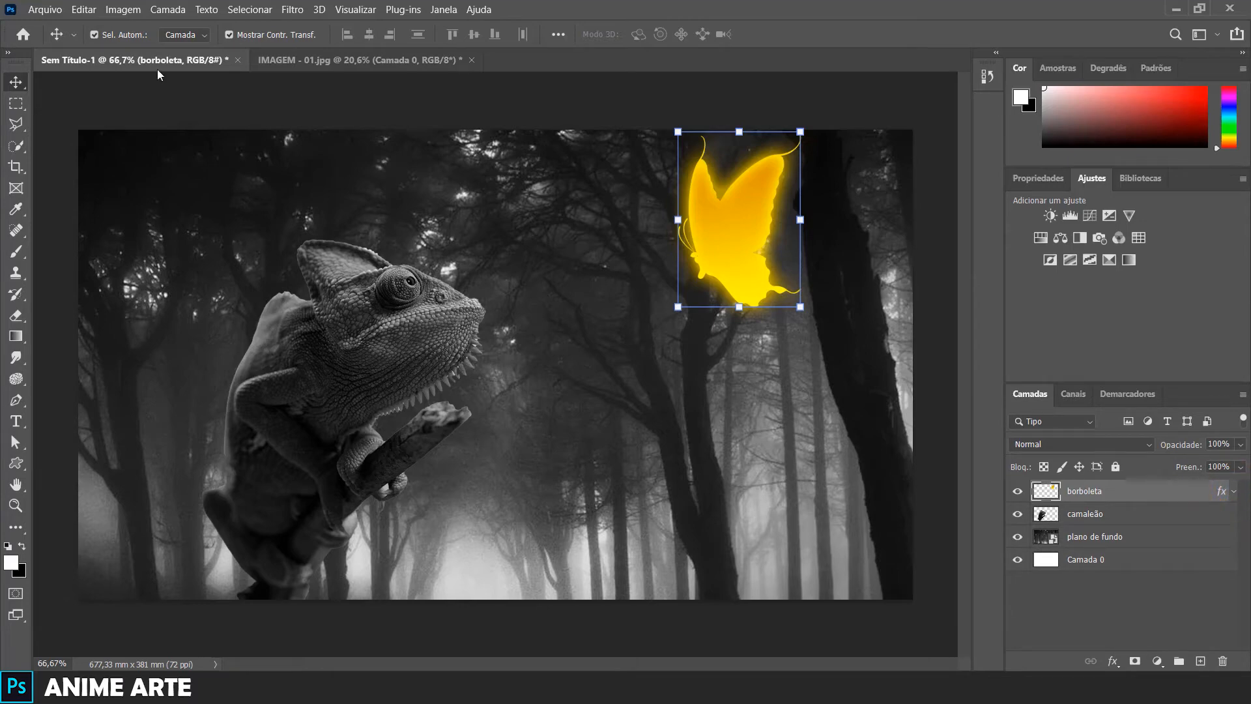
left_click(45, 9)
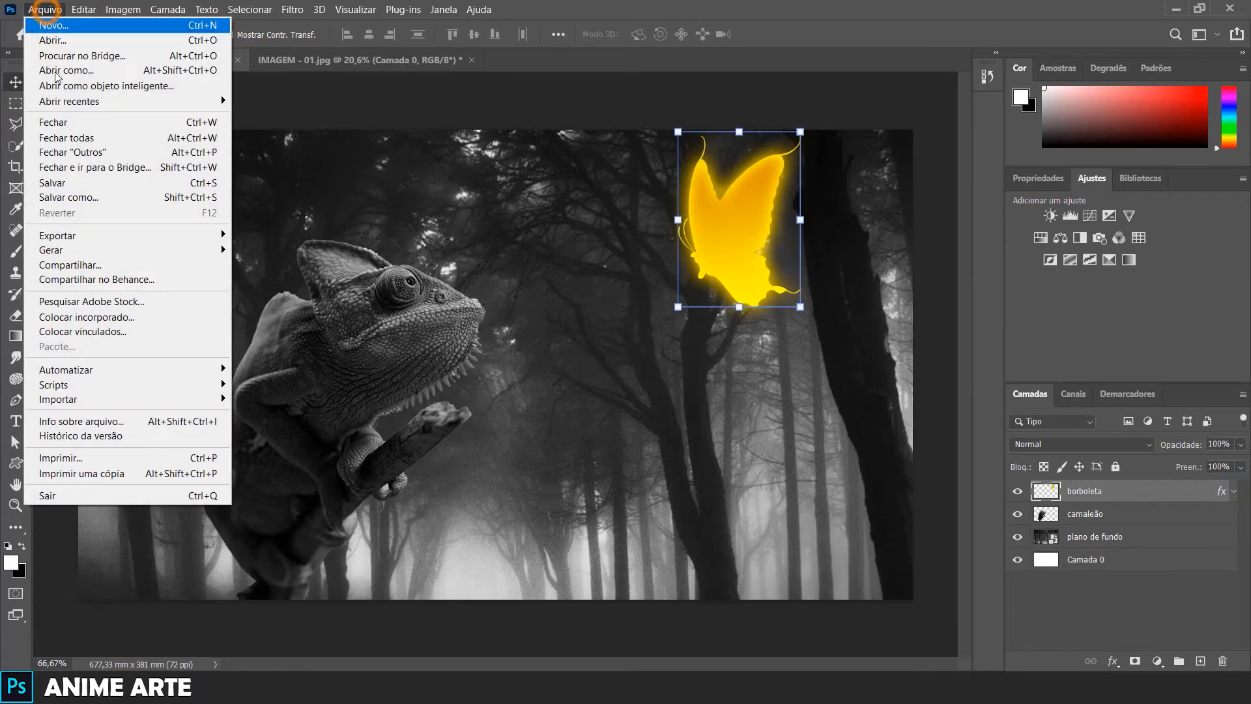
left_click(117, 314)
double_click(534, 197)
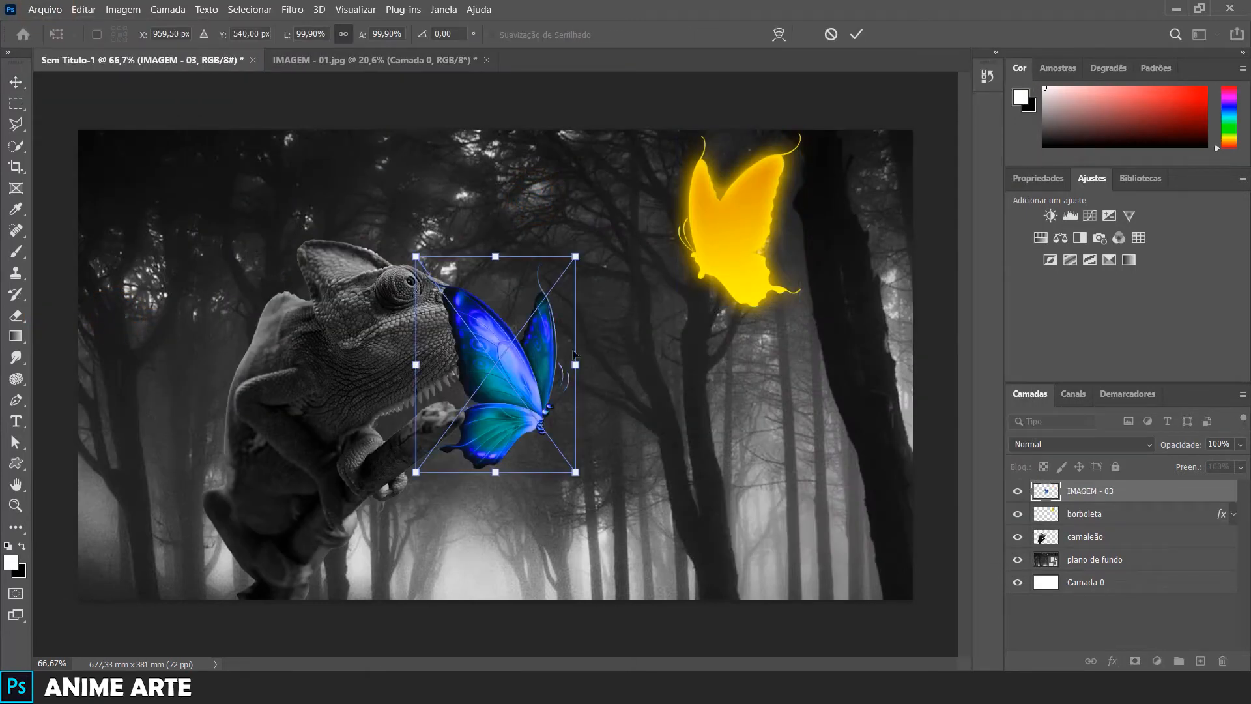
left_click(16, 82)
left_click_drag(517, 366, 558, 244)
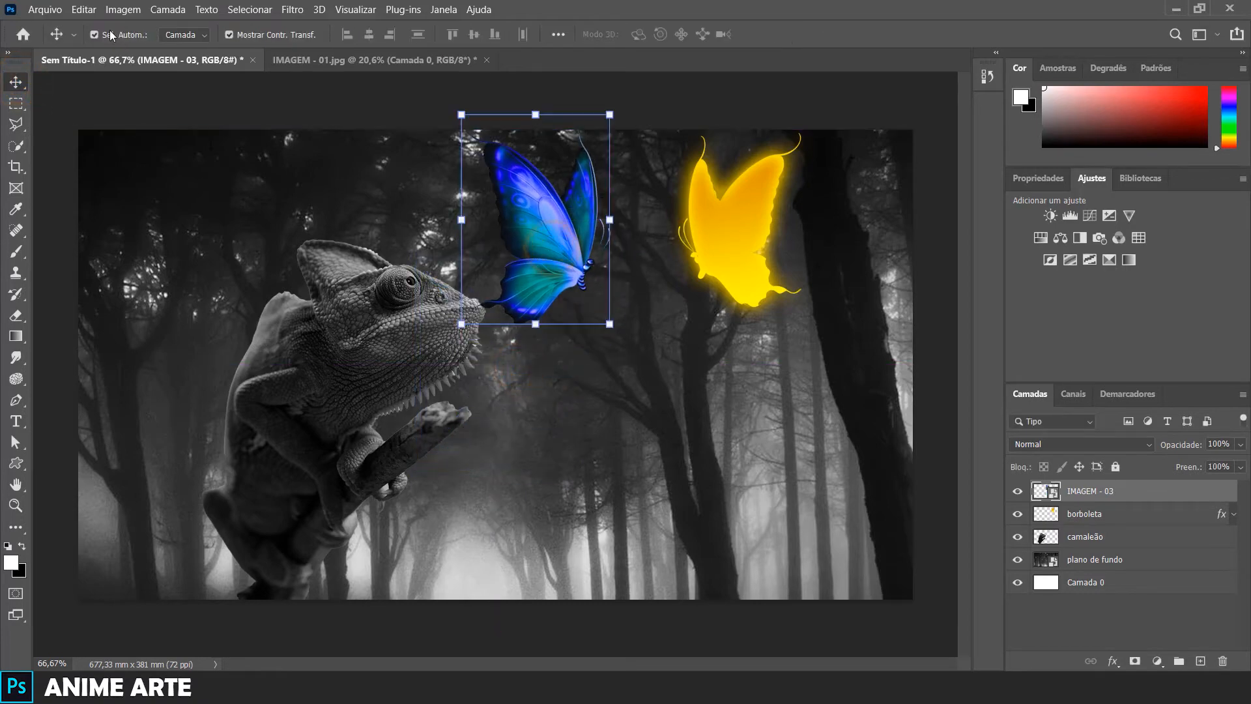
Flip the blue butterfly horizontally, scale it to about 75%, and align it over the glowing yellow butterfly
left_click(80, 10)
mouse_move(171, 363)
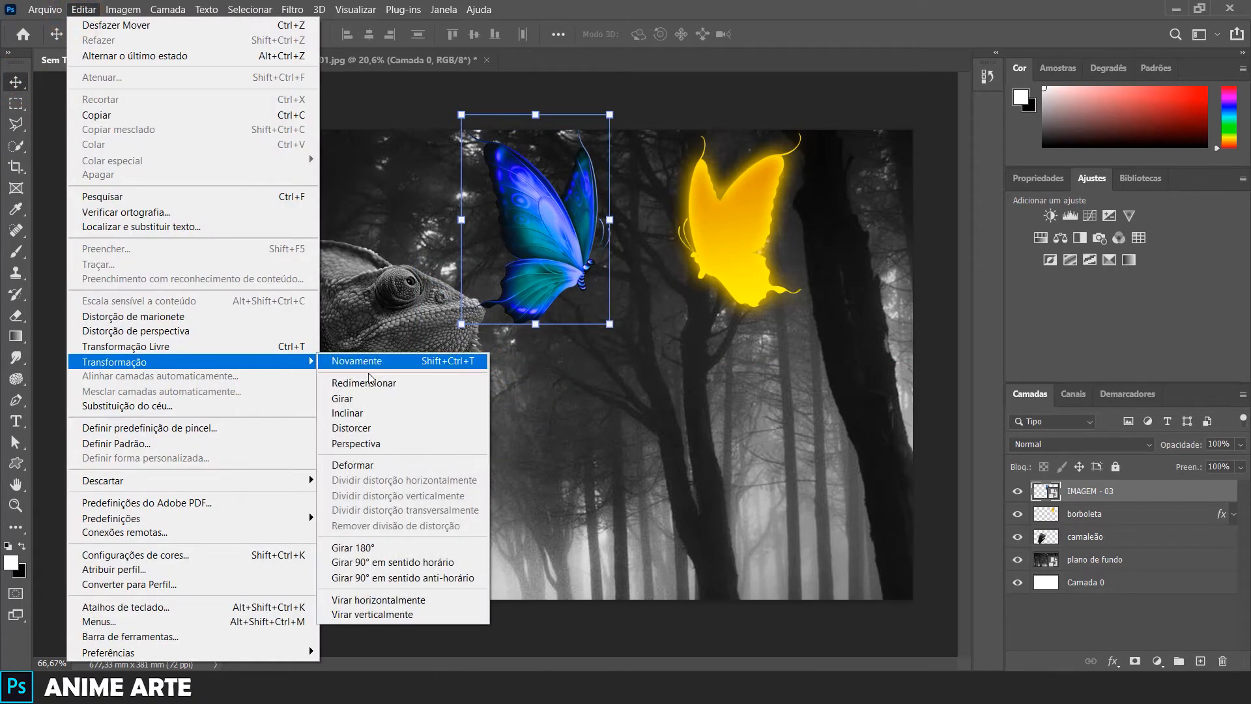
left_click(413, 600)
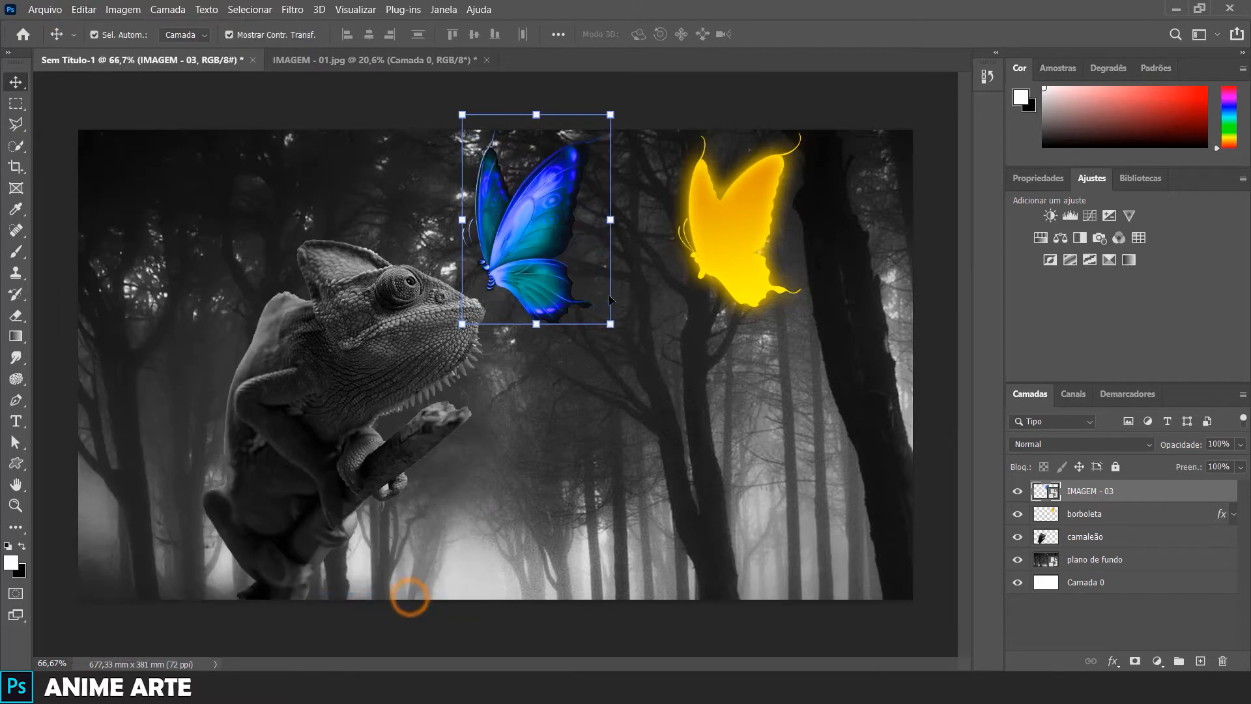
left_click_drag(602, 318, 578, 285)
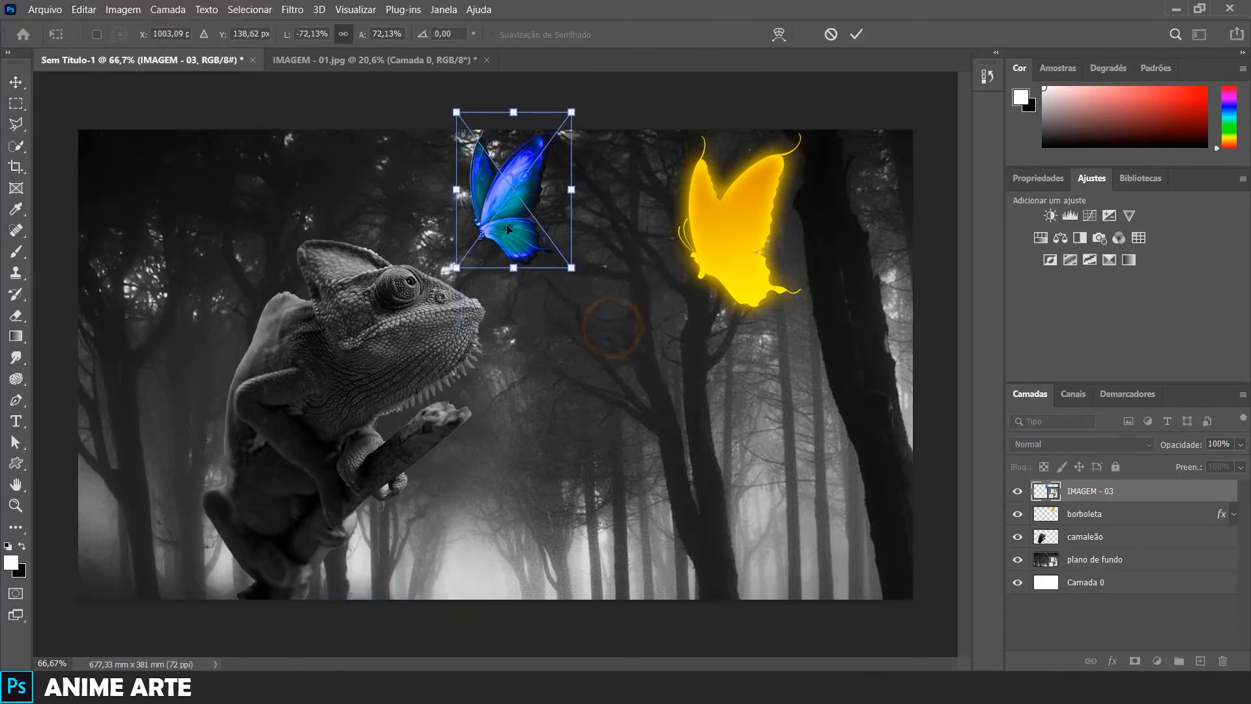
left_click_drag(500, 219, 723, 250)
left_click_drag(793, 297, 800, 306)
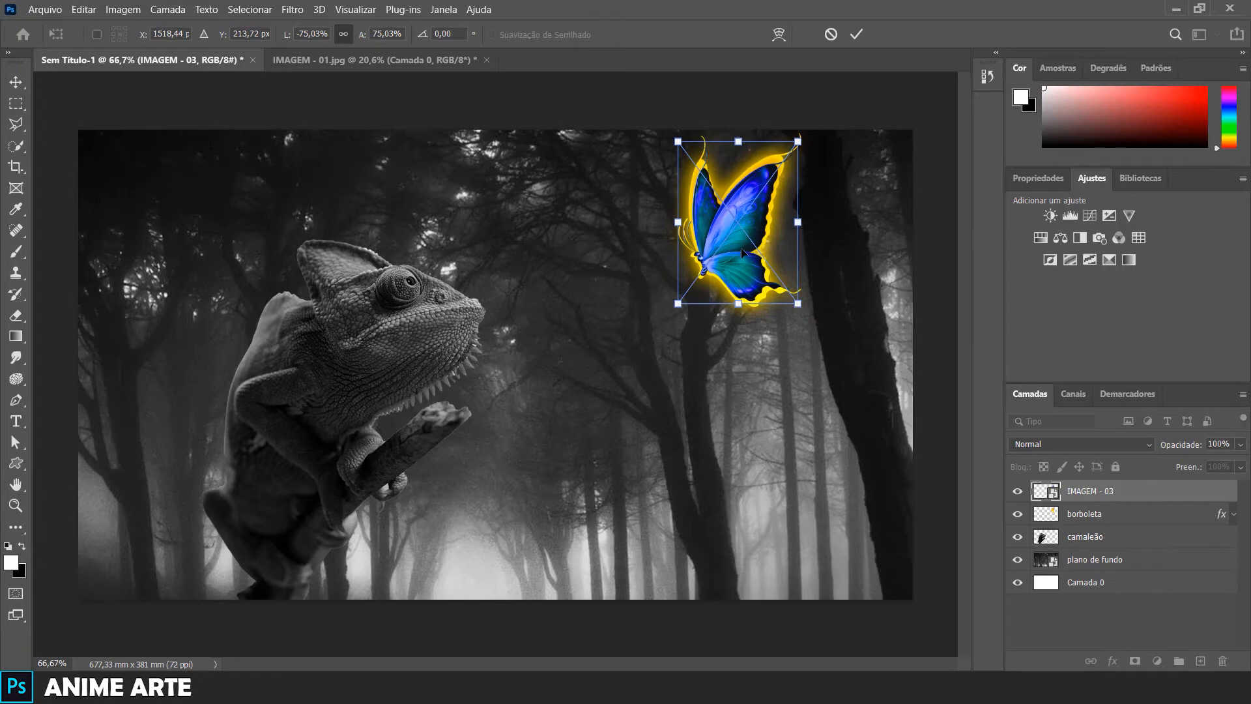
key("Return")
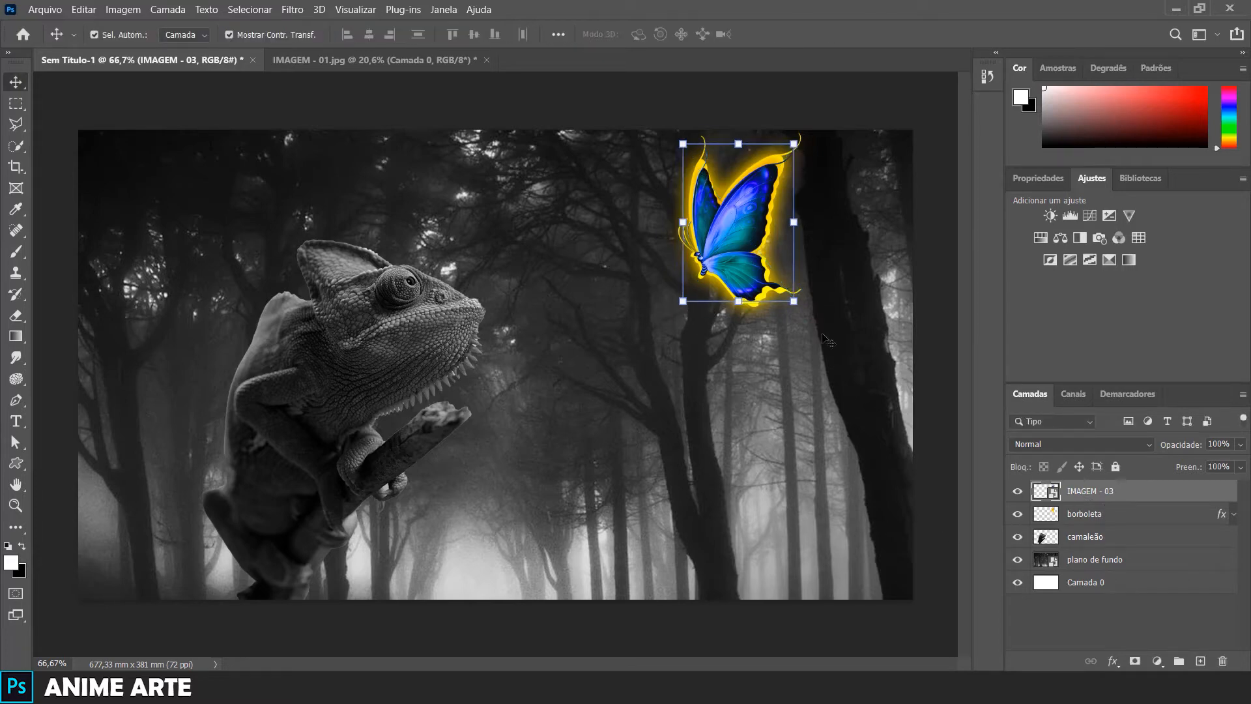
Rename the blue butterfly's layer borboleta 2, set its blend mode to Divisão, and deselect the layers
double_click(1108, 494)
type("borboleta 2")
left_click(1143, 490)
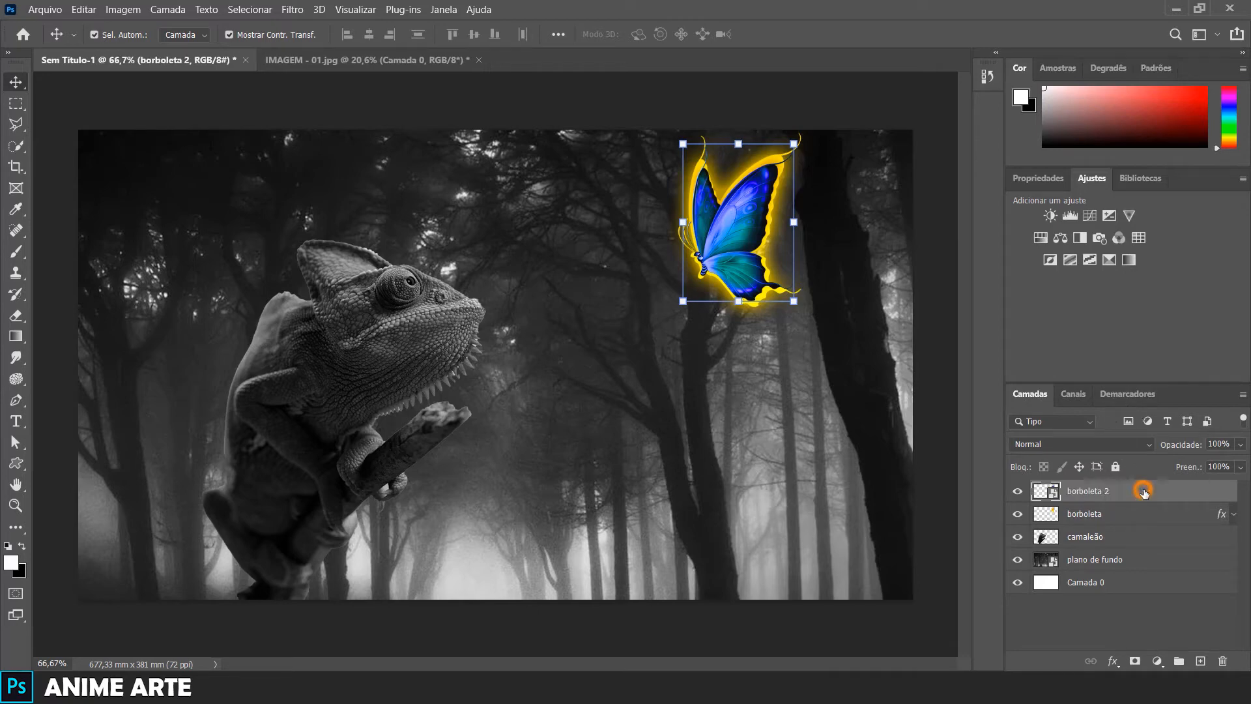
left_click(1055, 446)
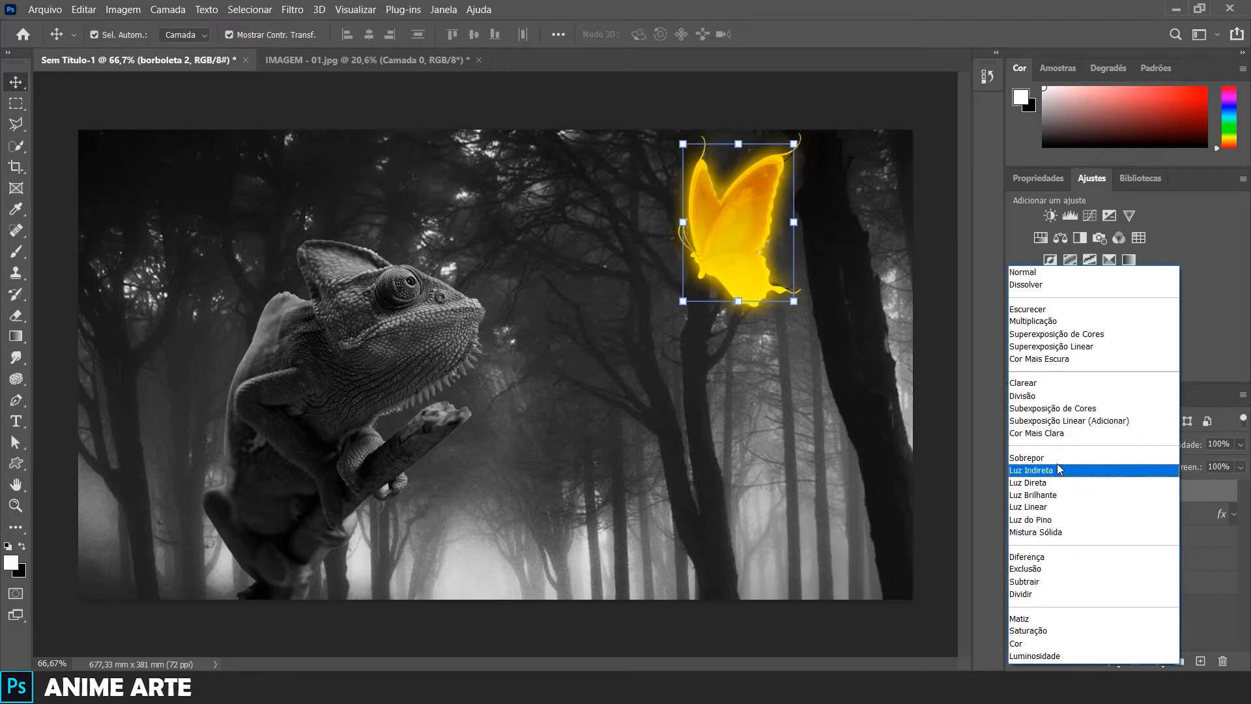
left_click(1038, 396)
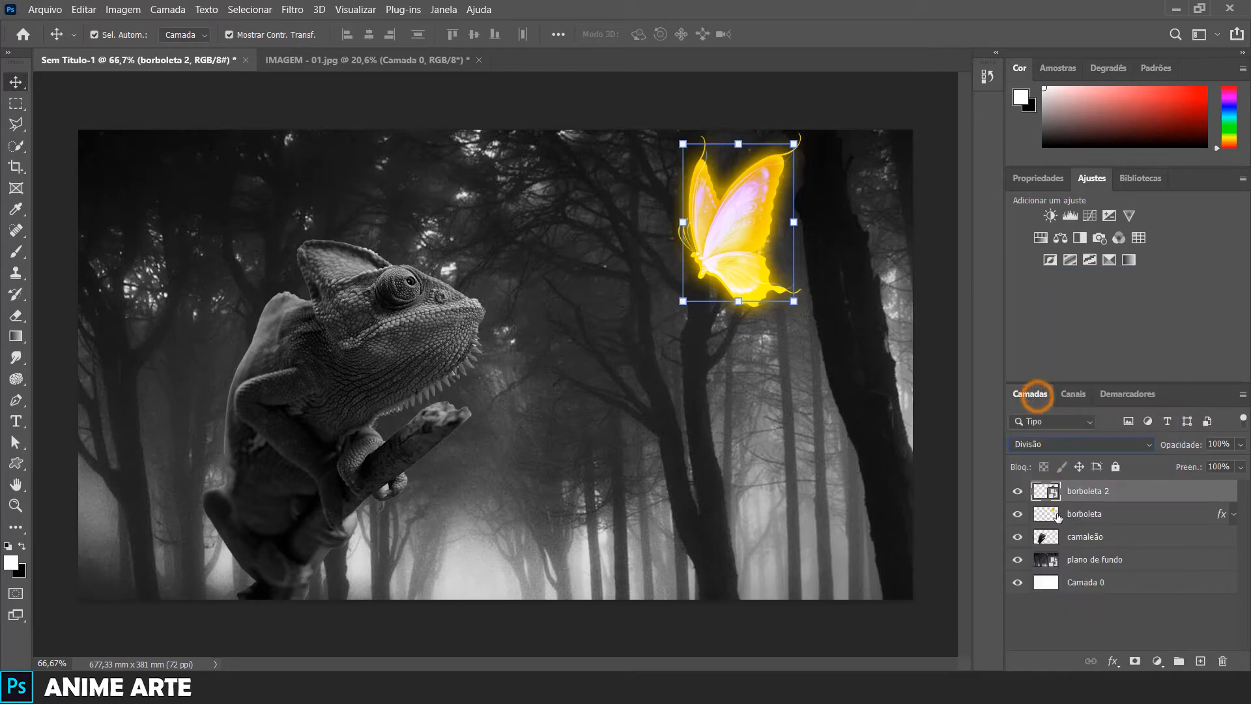
left_click(1050, 611)
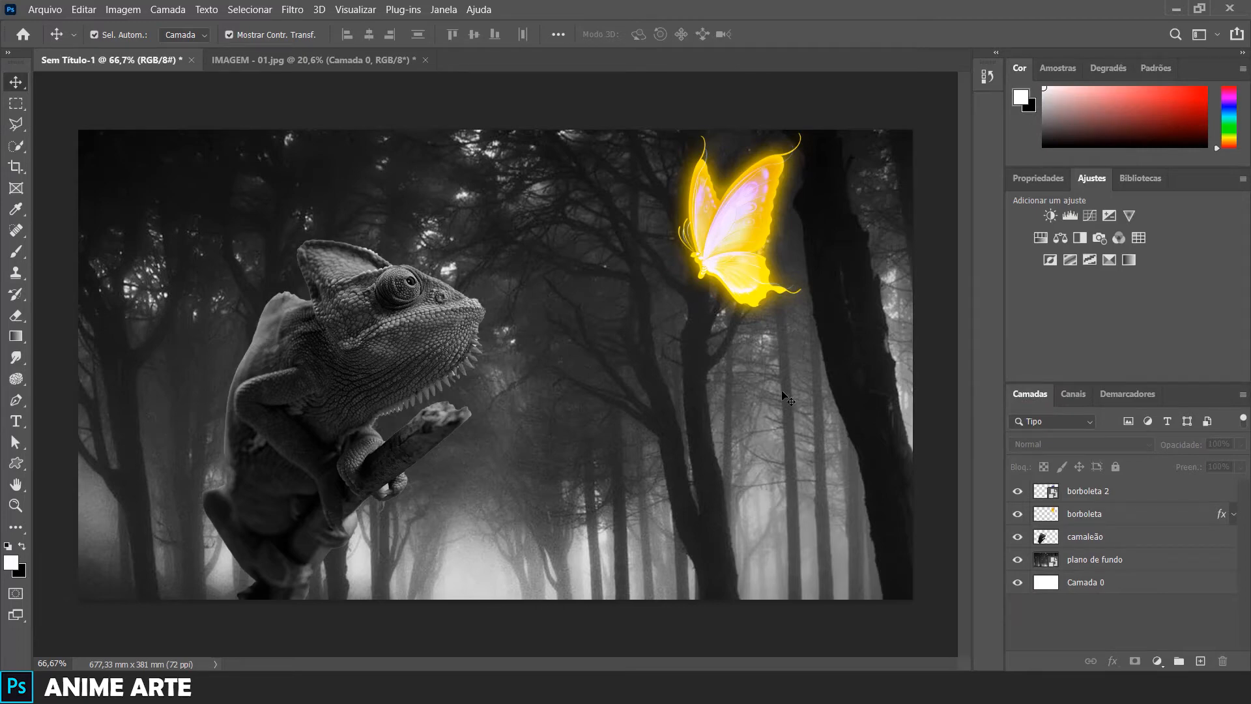
Set the size of the borboleta layer's Outer Glow to 95 px and apply the style
left_click(1114, 515)
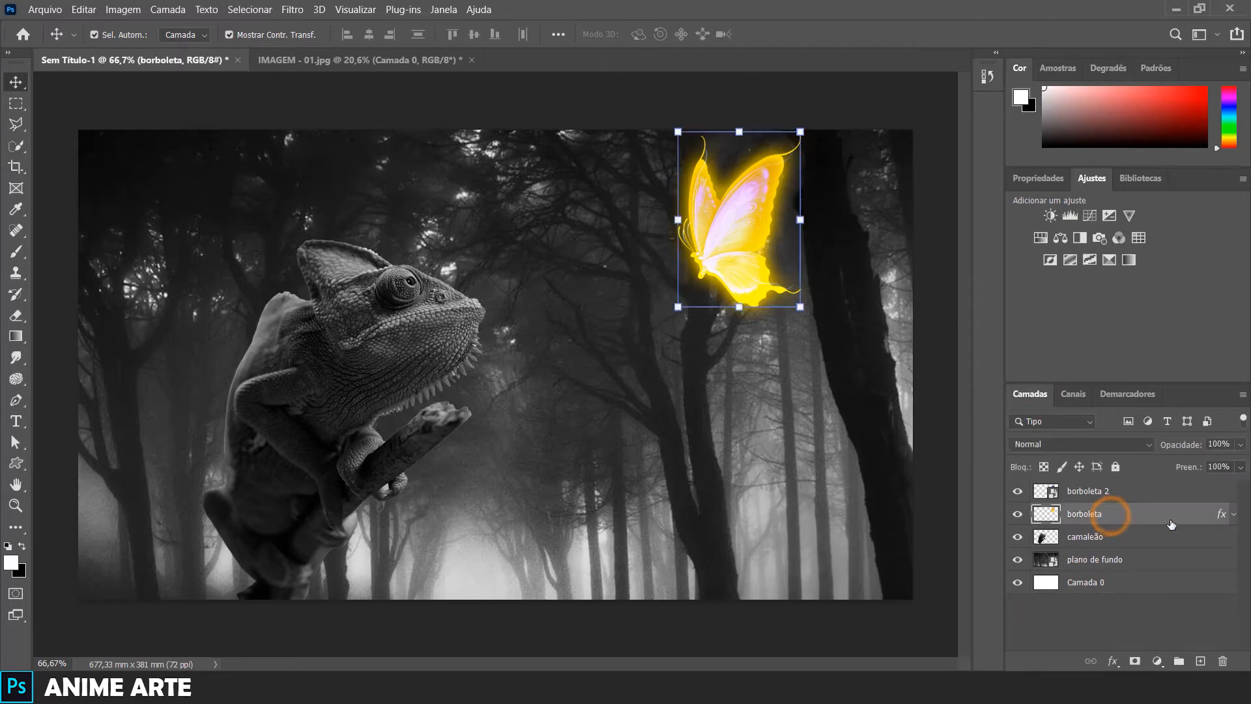
double_click(1223, 517)
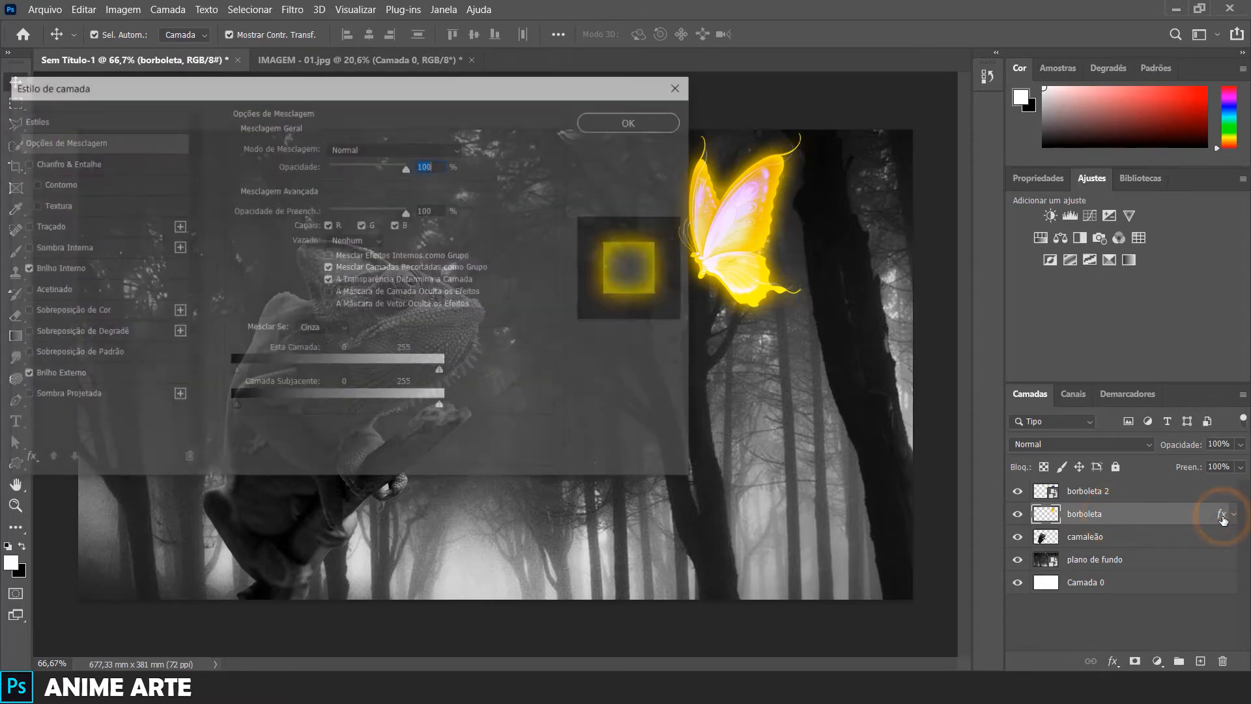
left_click(73, 375)
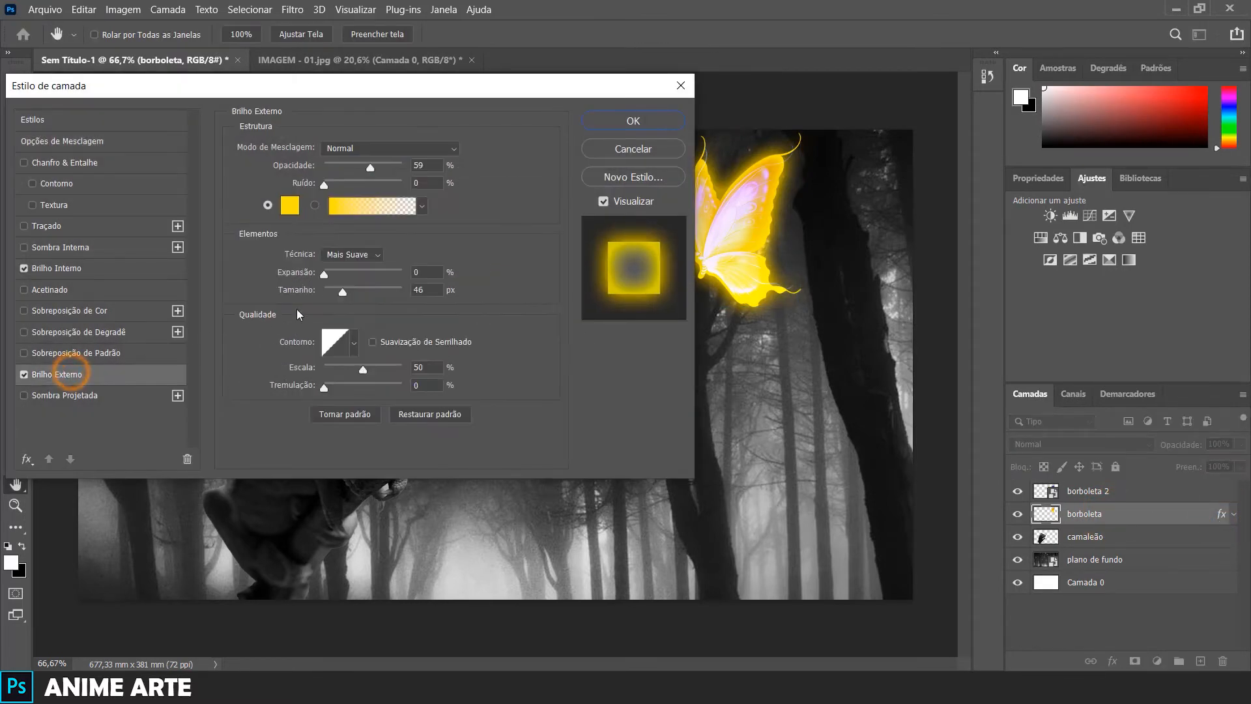
left_click_drag(345, 293, 363, 292)
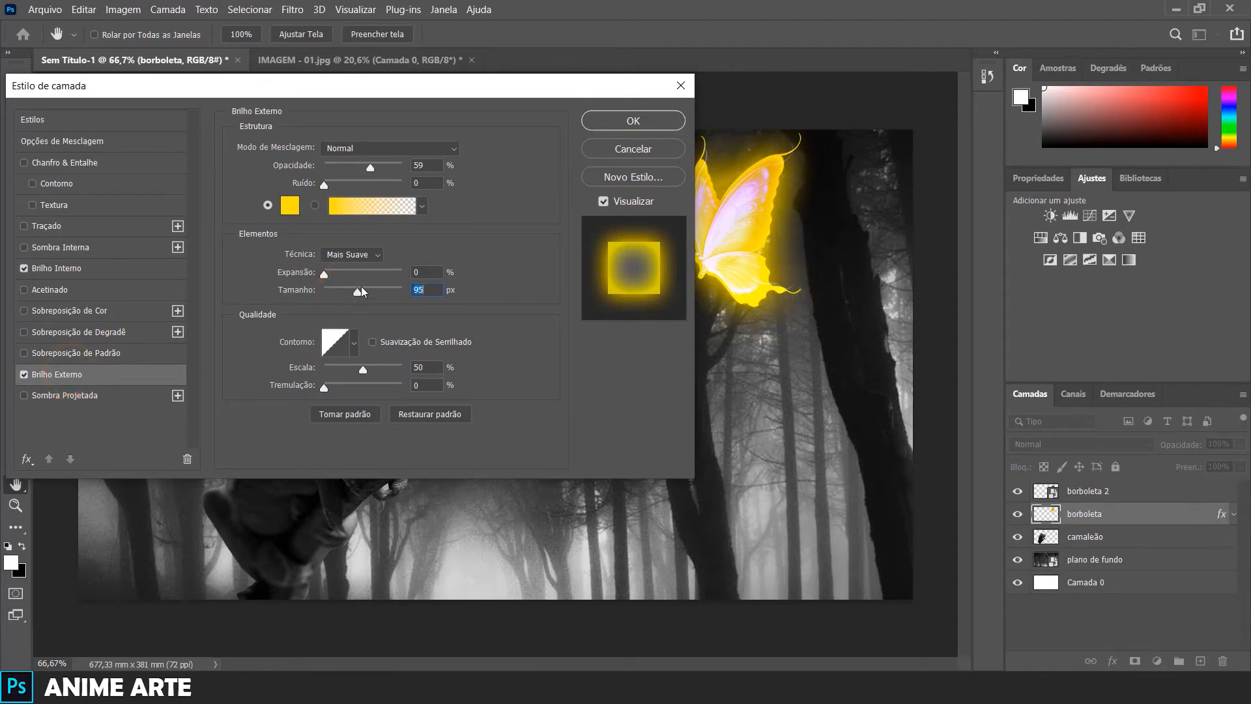
left_click(626, 121)
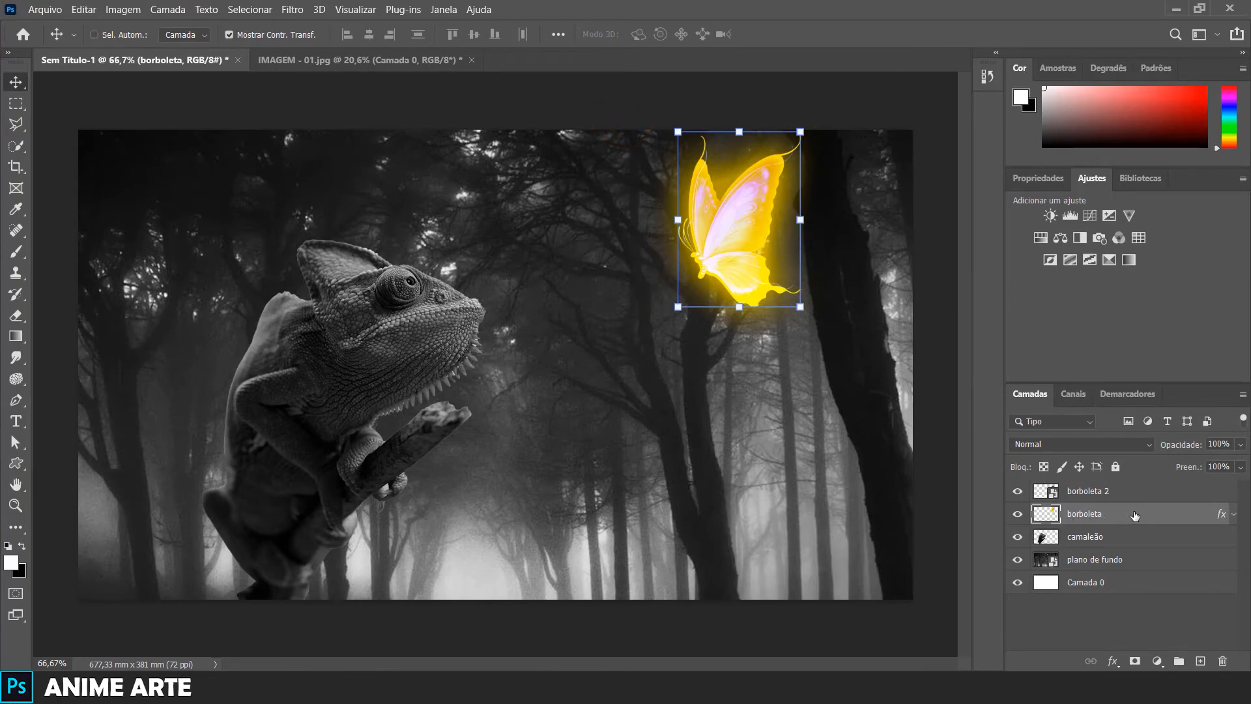
Try duplicating the borboleta layer and undo the duplication
key("ctrl+j")
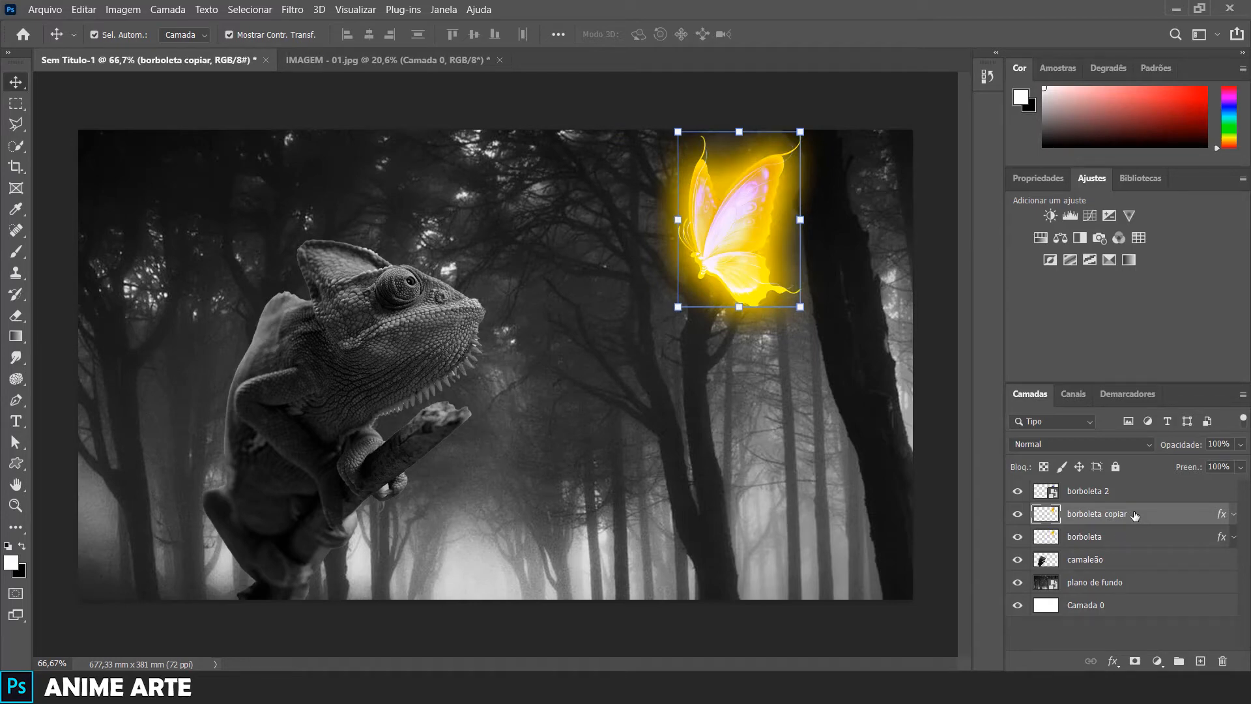
key("ctrl+z")
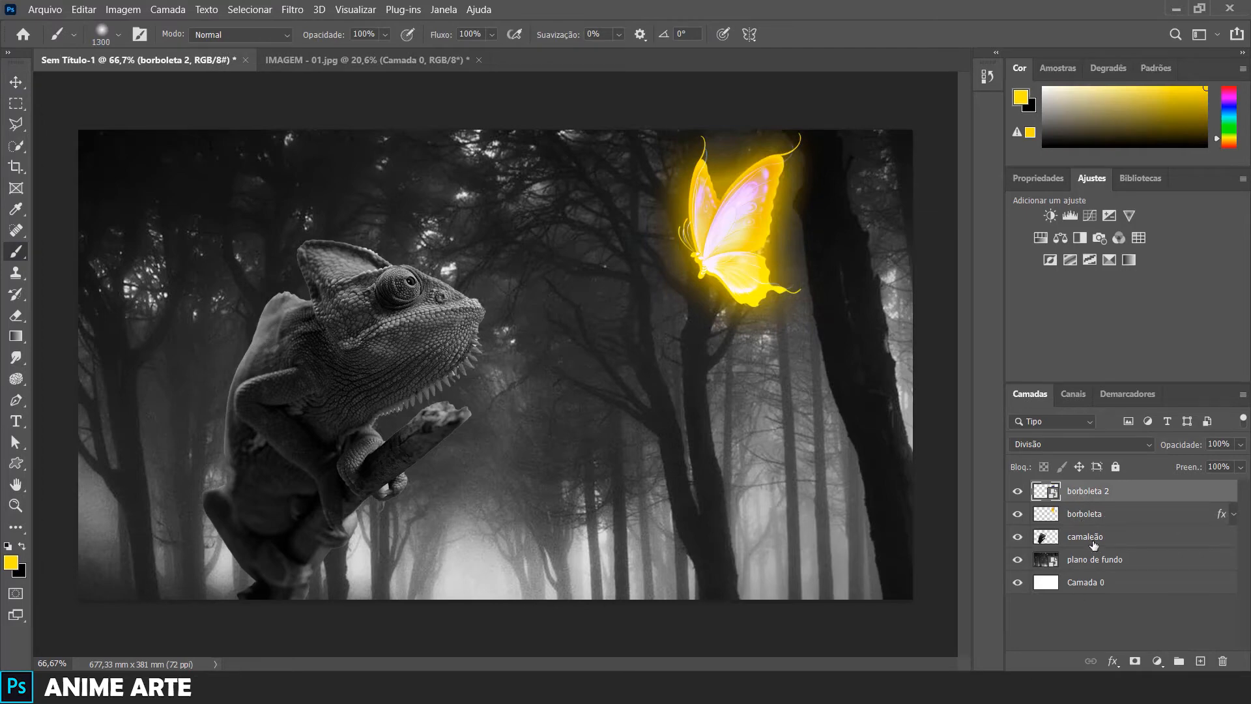
Add a new layer above camaleão and paint one large soft spot in yellow ffe400 beside the chameleon's head
left_click(1105, 546)
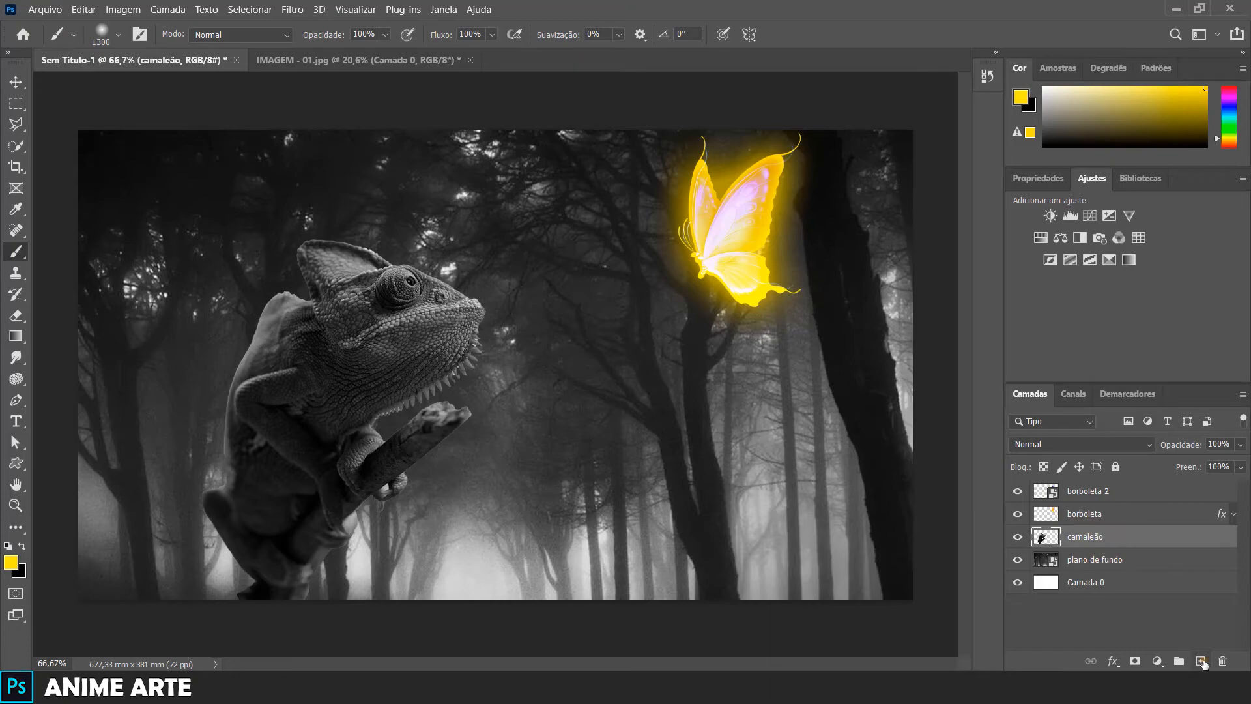
left_click(1201, 661)
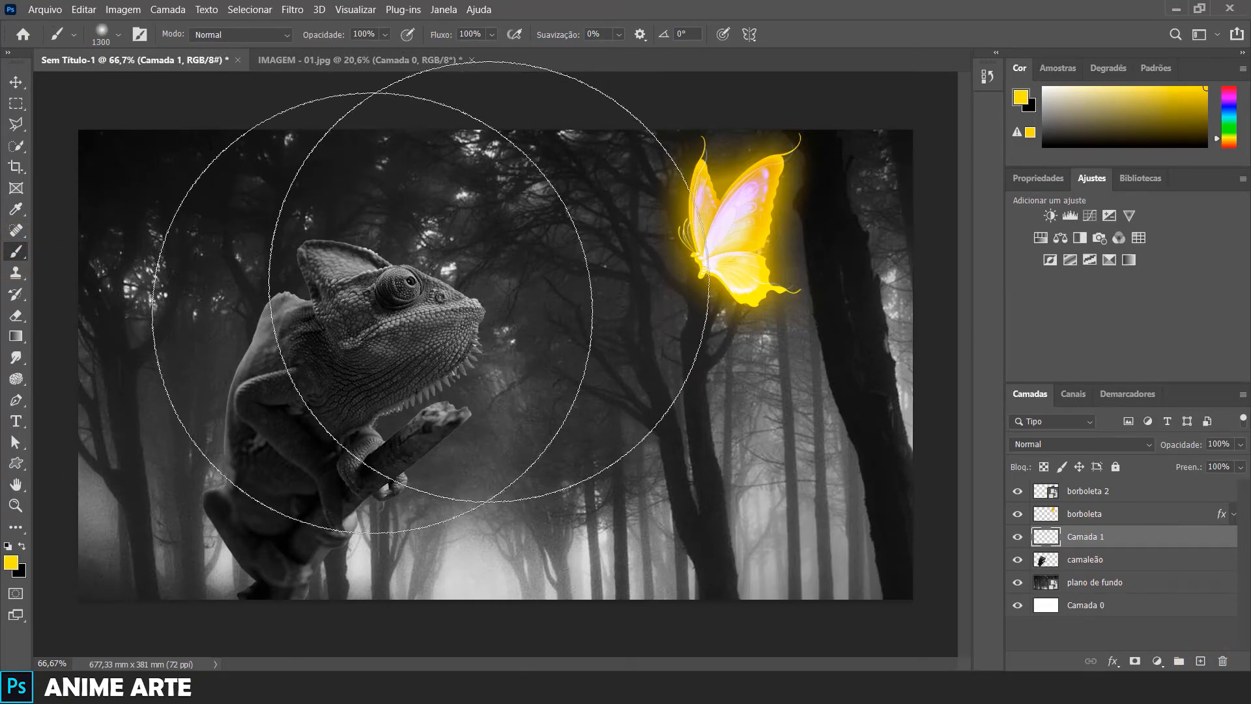
left_click(10, 562)
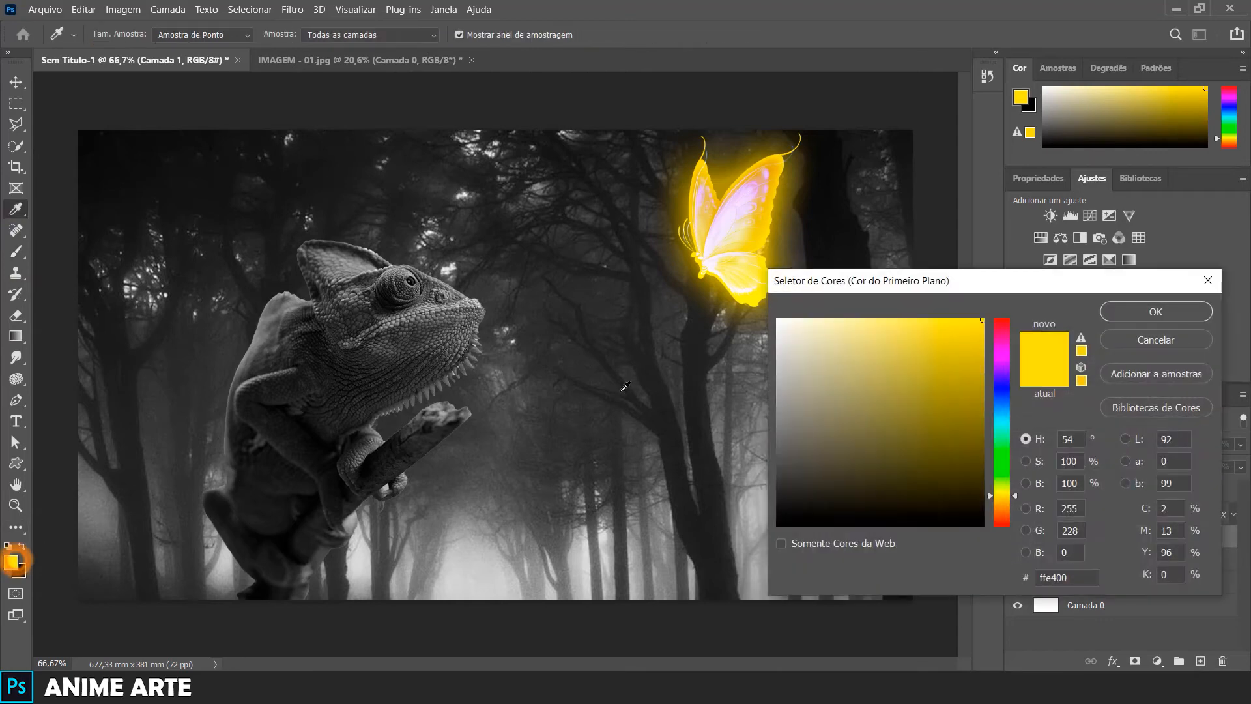
left_click(1128, 311)
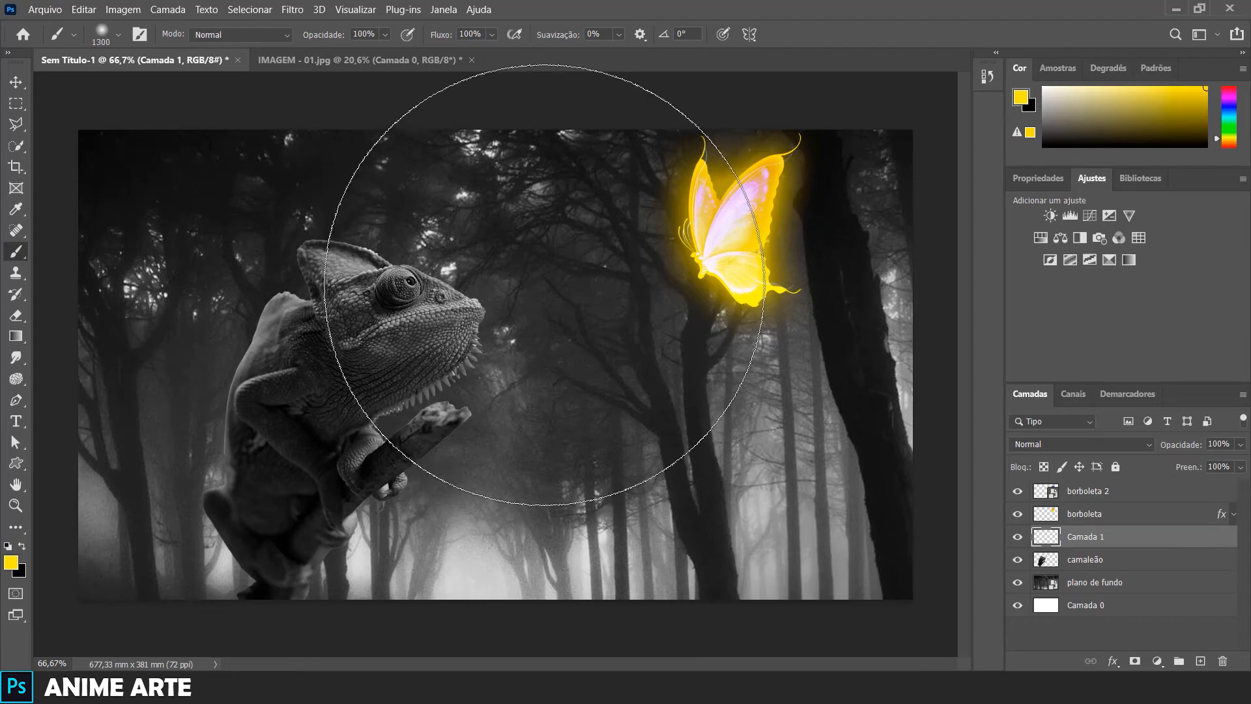
left_click(544, 285)
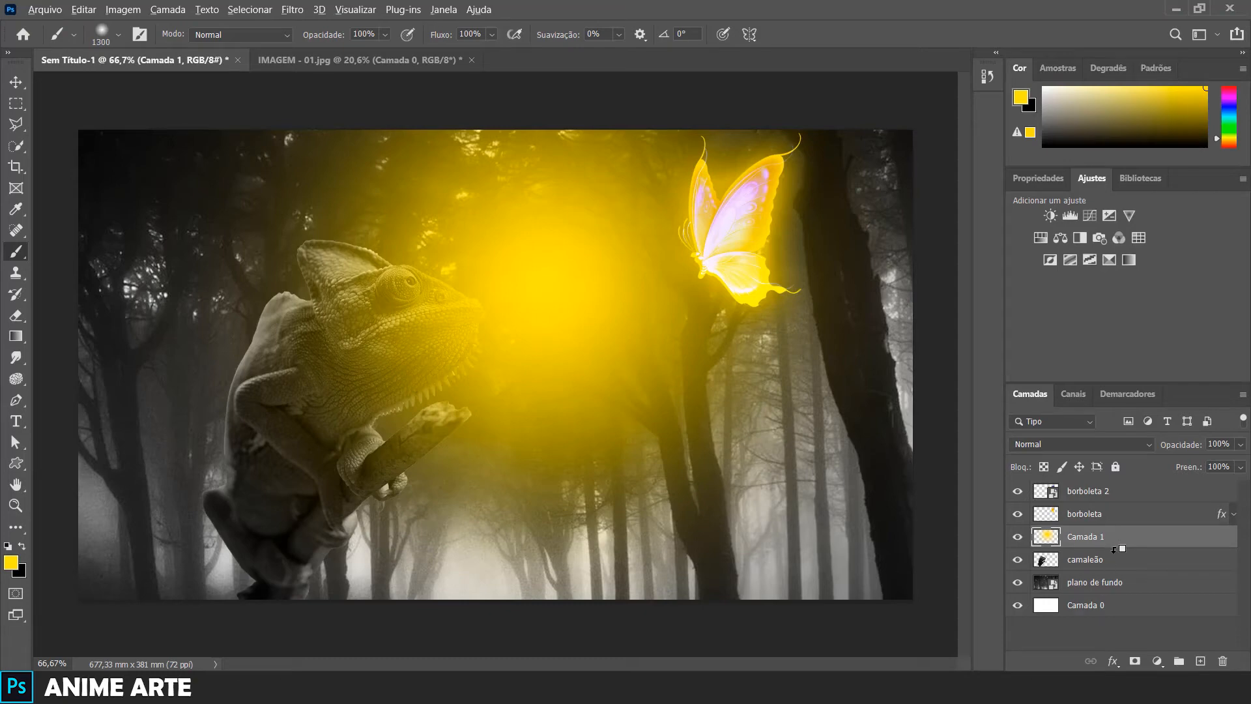
Clip the yellow light layer to the camaleão layer and set its blend mode to Sobrepor
key("alt")
right_click(1119, 545)
left_click(969, 297)
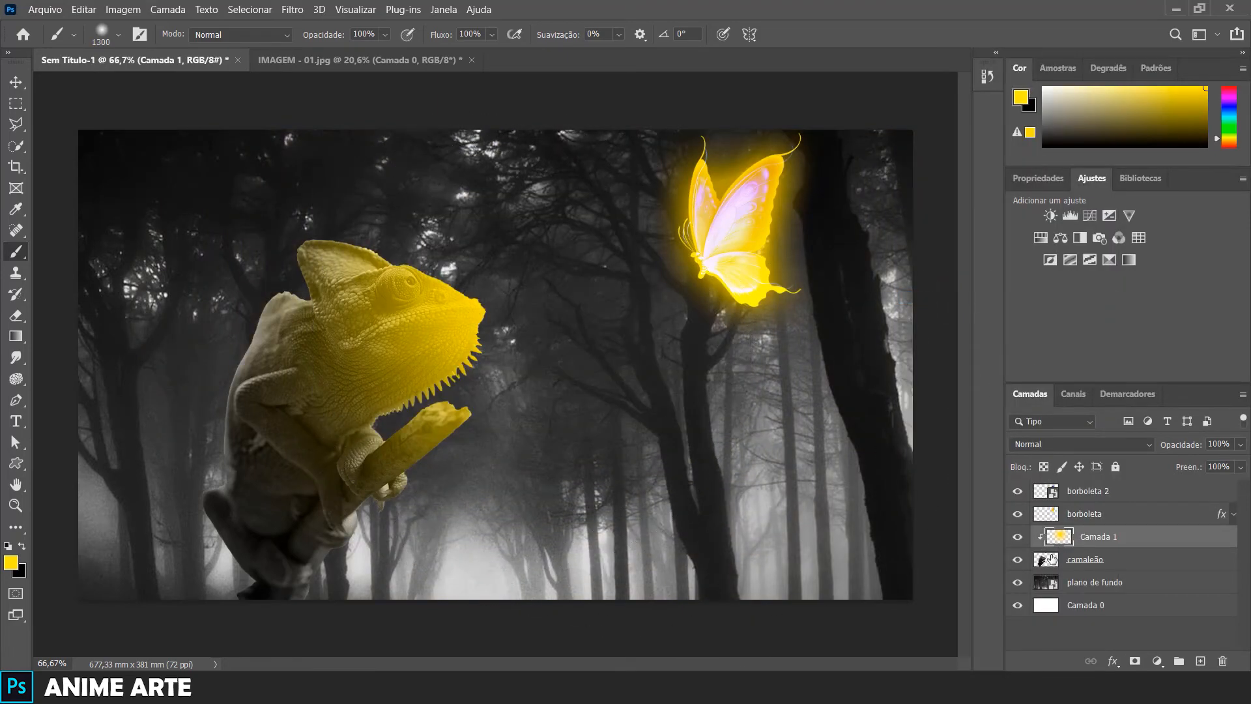
left_click(1039, 444)
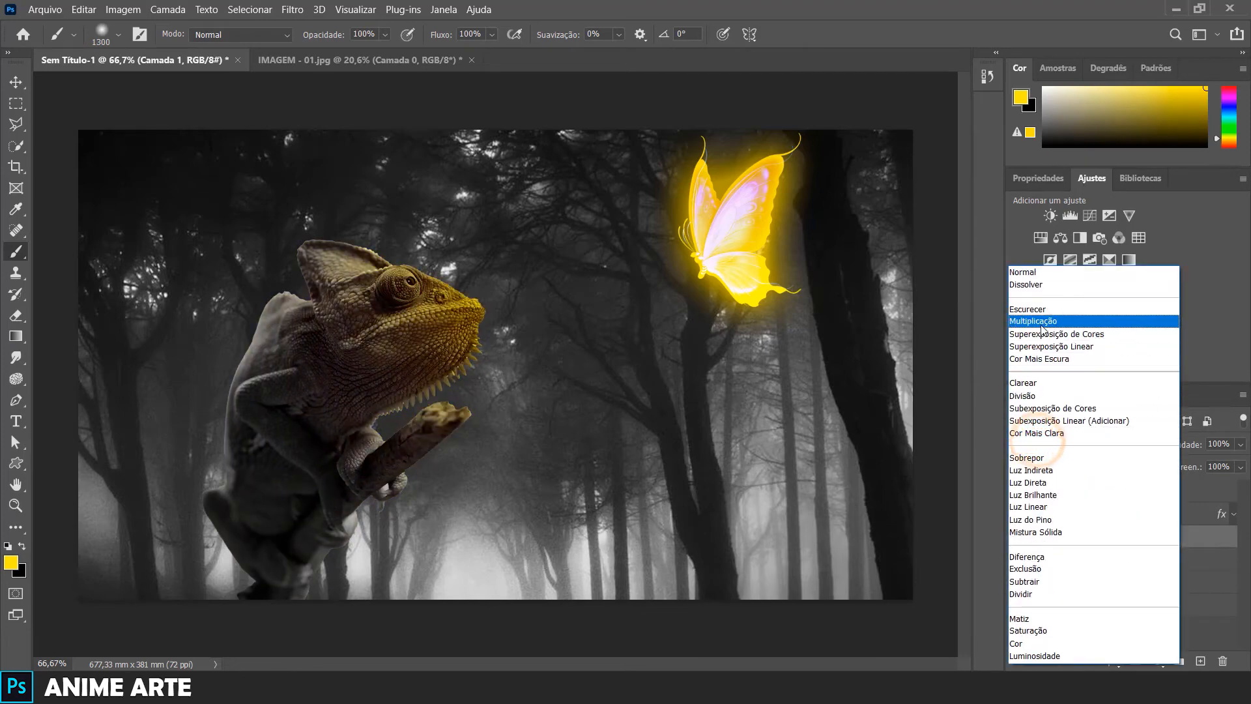
left_click(1037, 459)
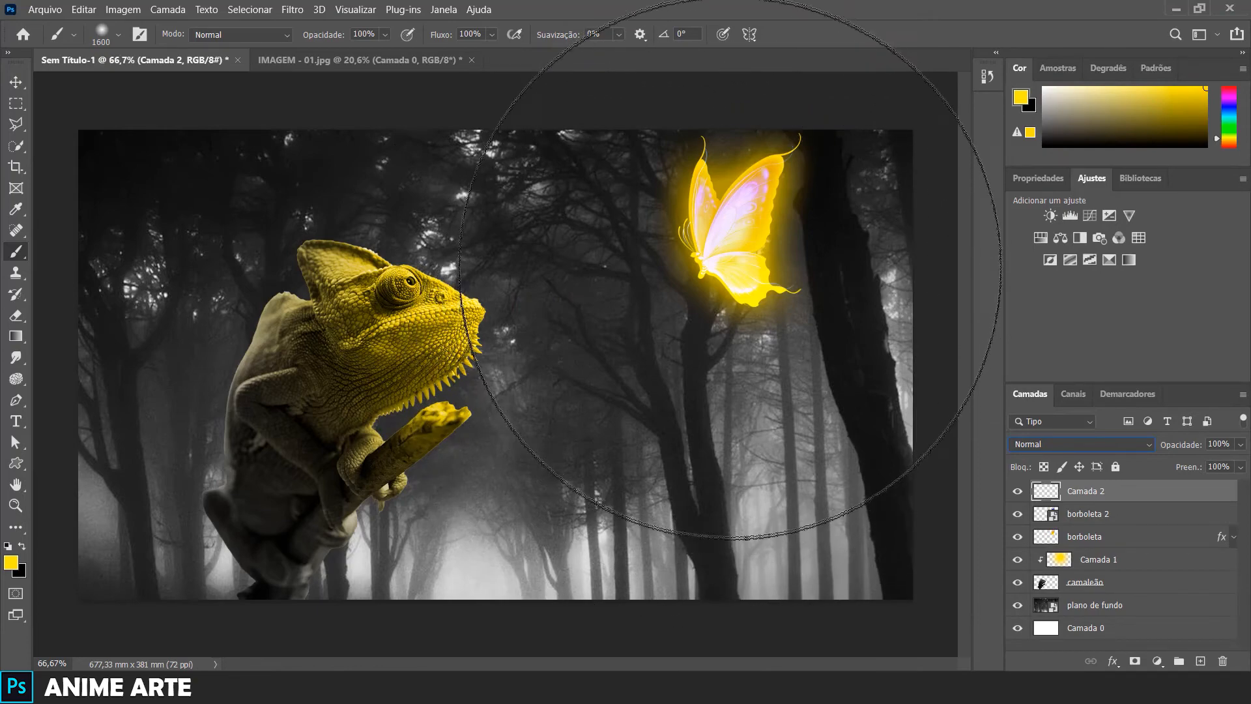
Paint one soft yellow spot over the butterfly on Camada 2 with a 1300 px brush
key("bracketleft")
key("bracketleft")
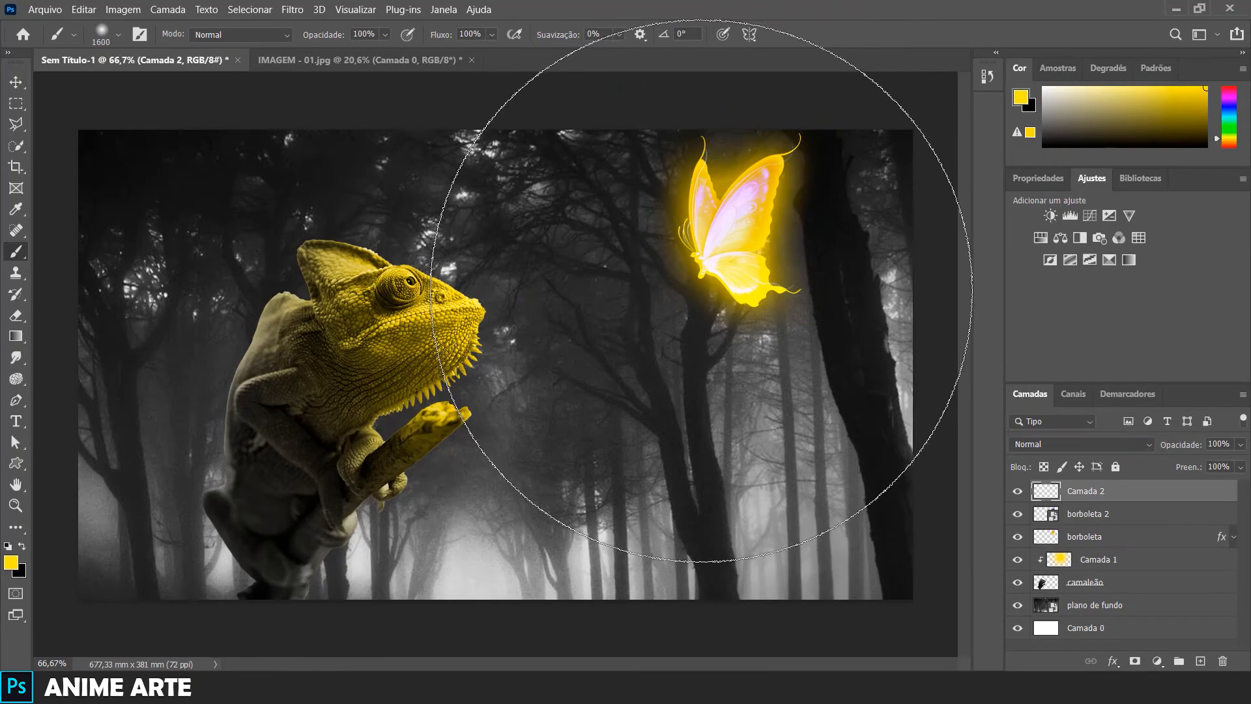
key("bracketleft")
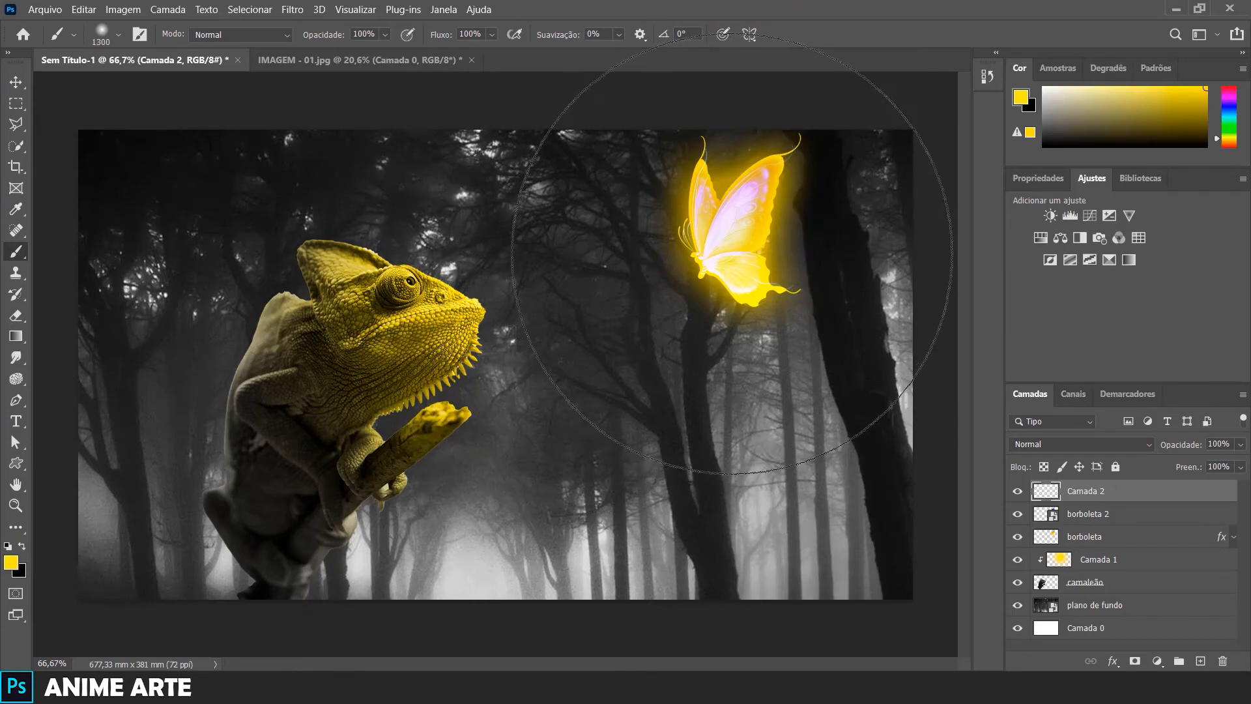
left_click(732, 254)
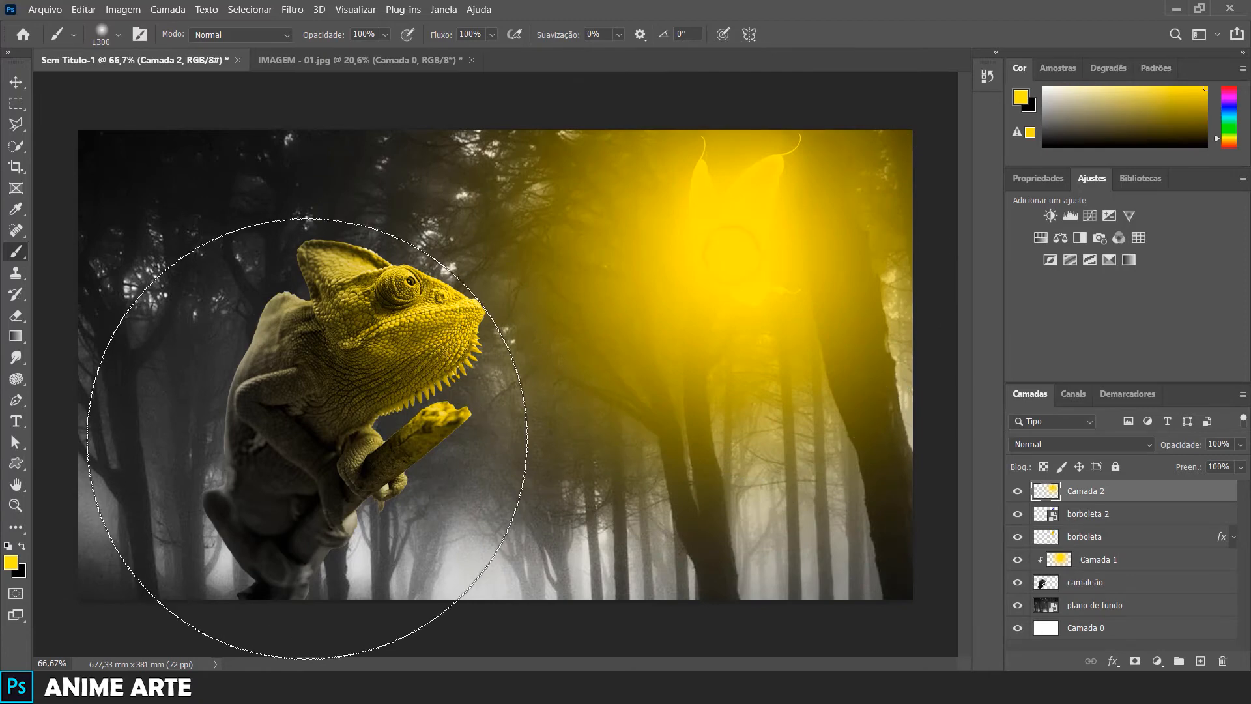
Set Camada 2's blend mode to Divisão and its opacity to 65%
left_click(1067, 444)
left_click(1056, 358)
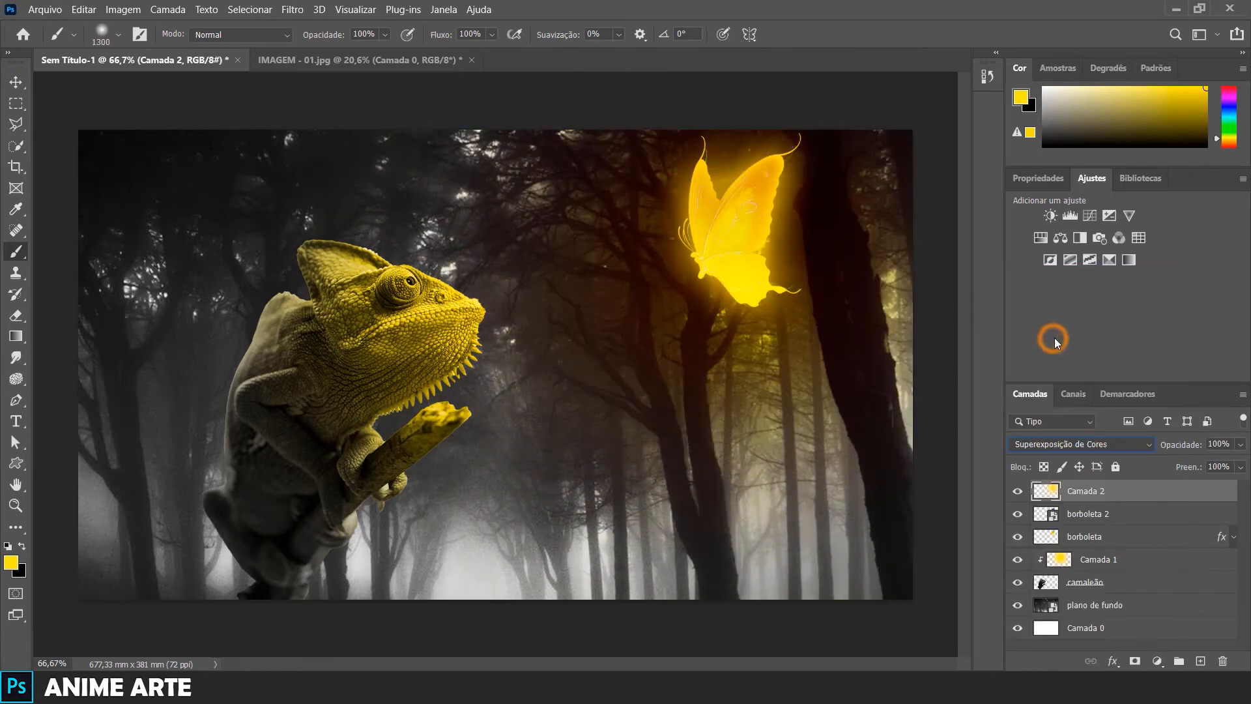
key("Down")
key("Down")
key("Down")
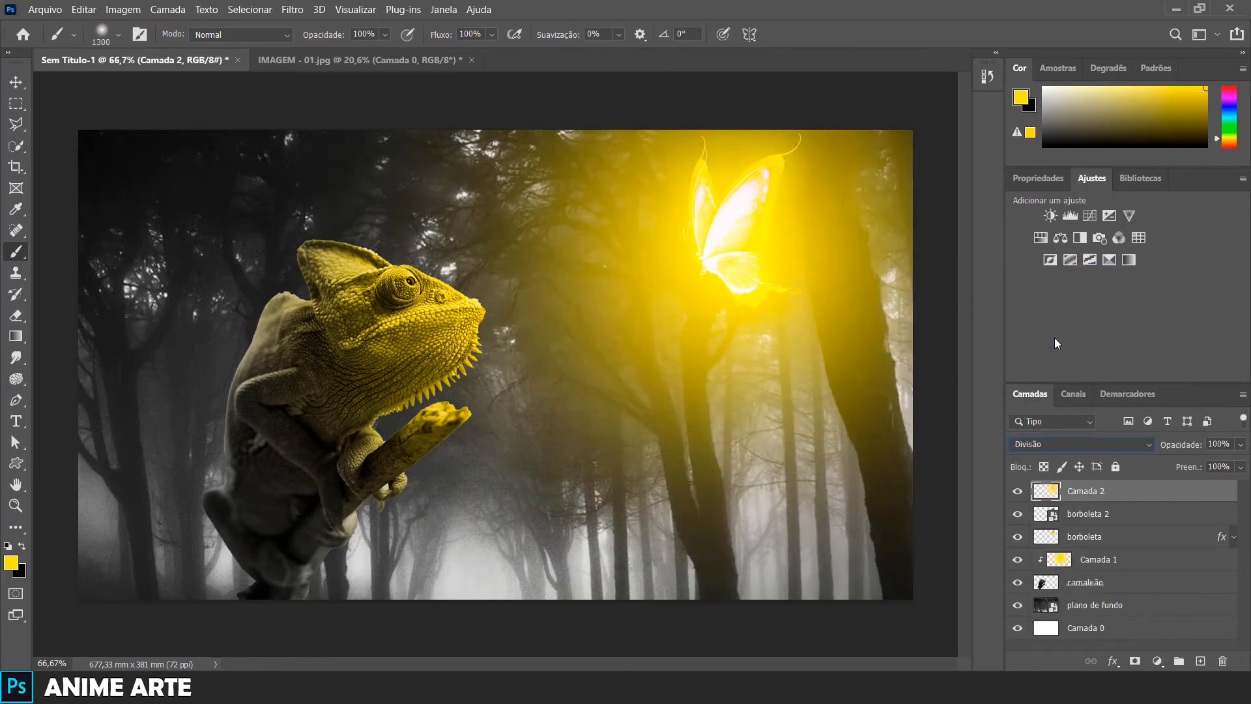
key("Up")
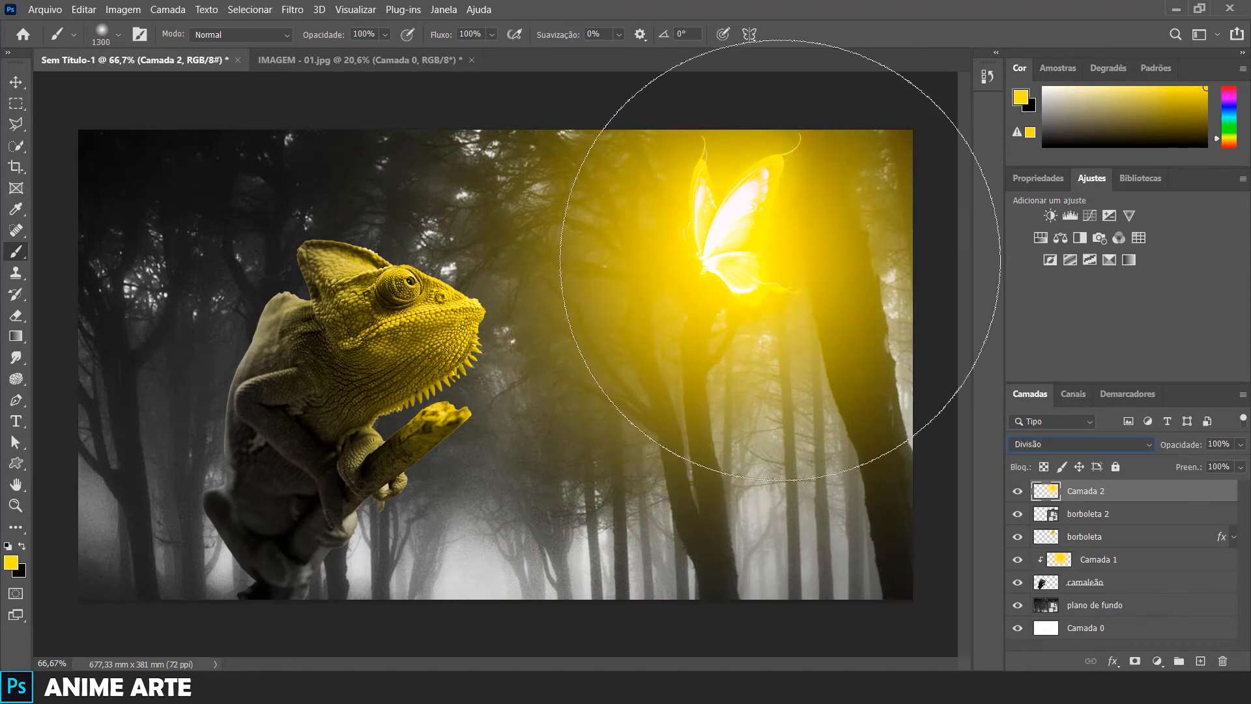
left_click(1238, 445)
left_click_drag(1238, 456, 1213, 462)
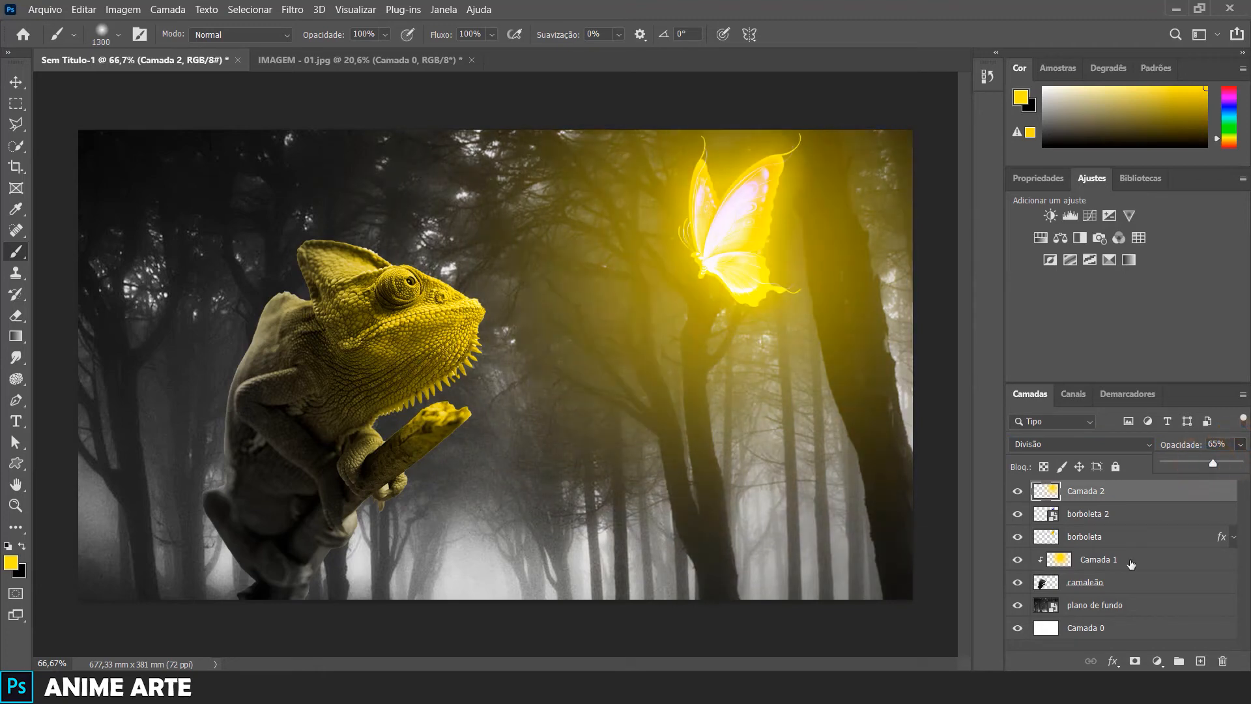
left_click(1145, 501)
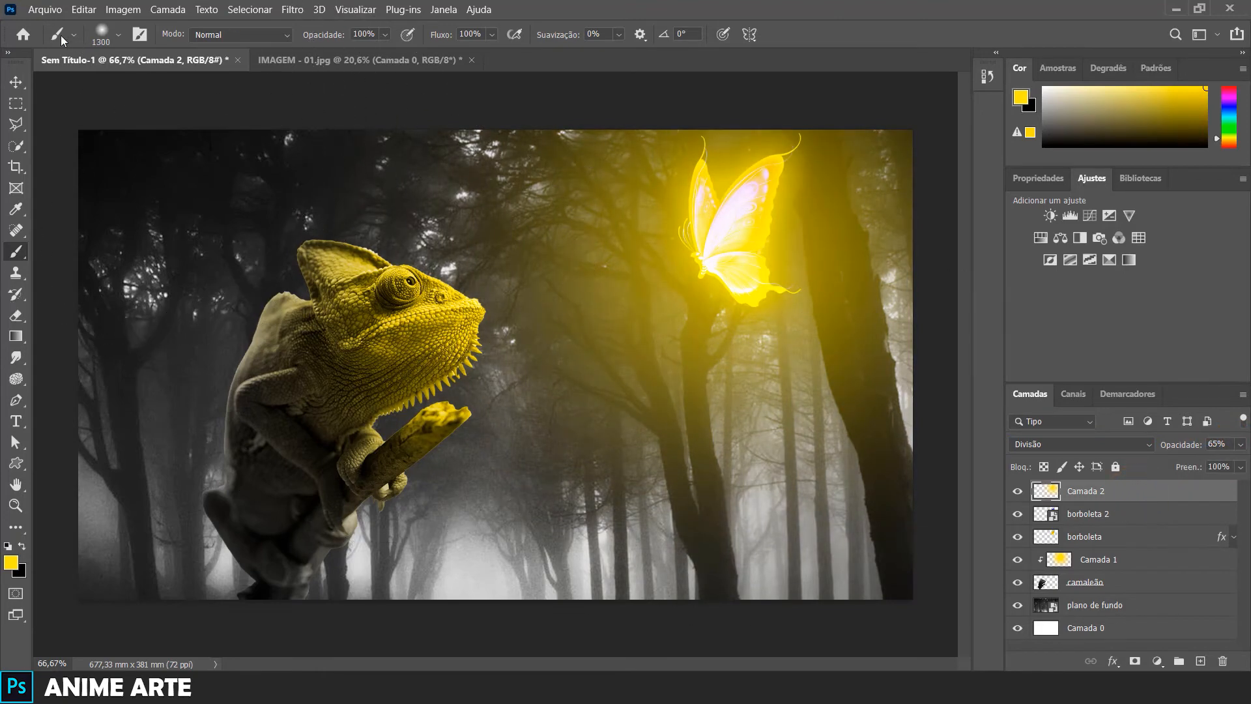
Open the image IMAGEM - 04 from the EFEITO GLOW folder
left_click(43, 13)
left_click(52, 41)
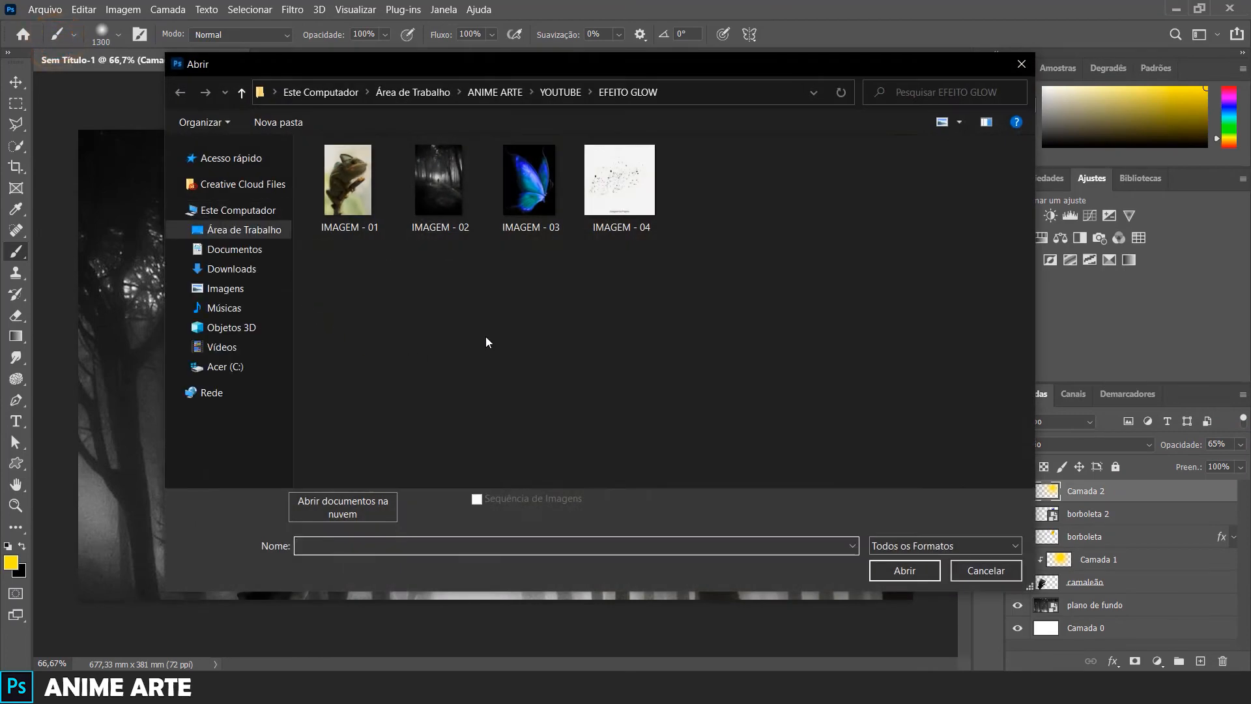
double_click(631, 206)
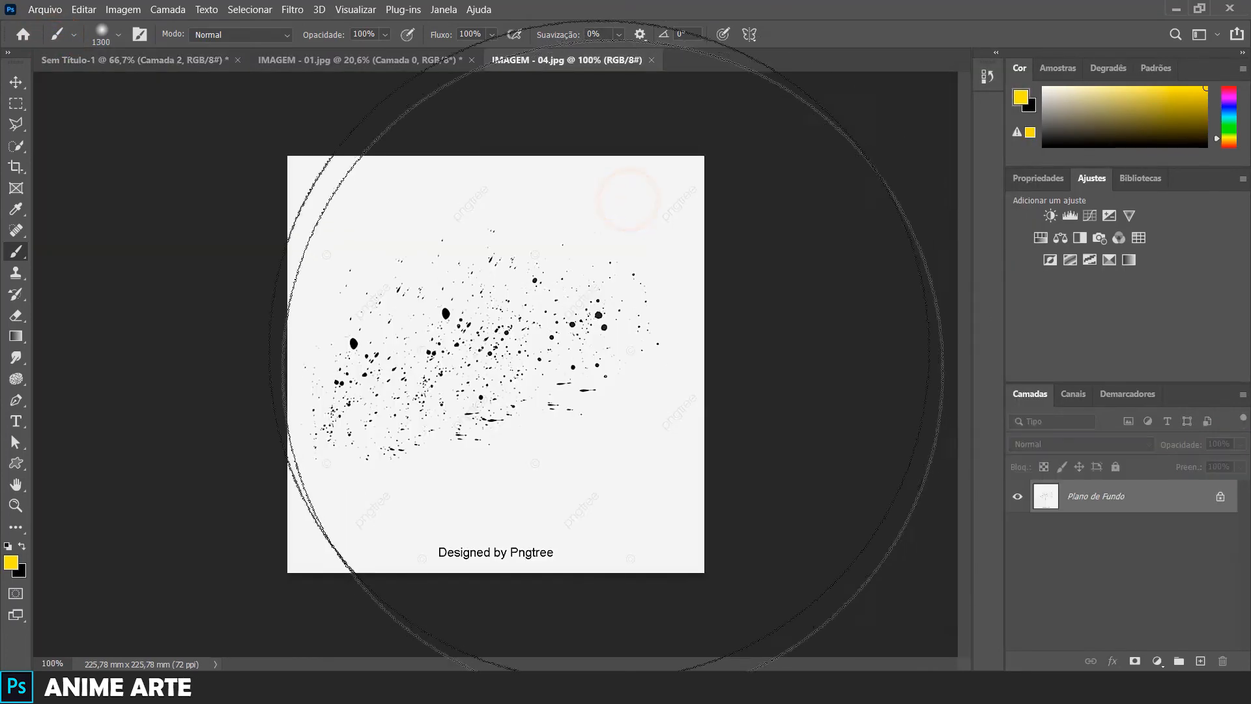
Select all the black specks in IMAGEM - 04 with the Magic Wand tool
left_click(16, 82)
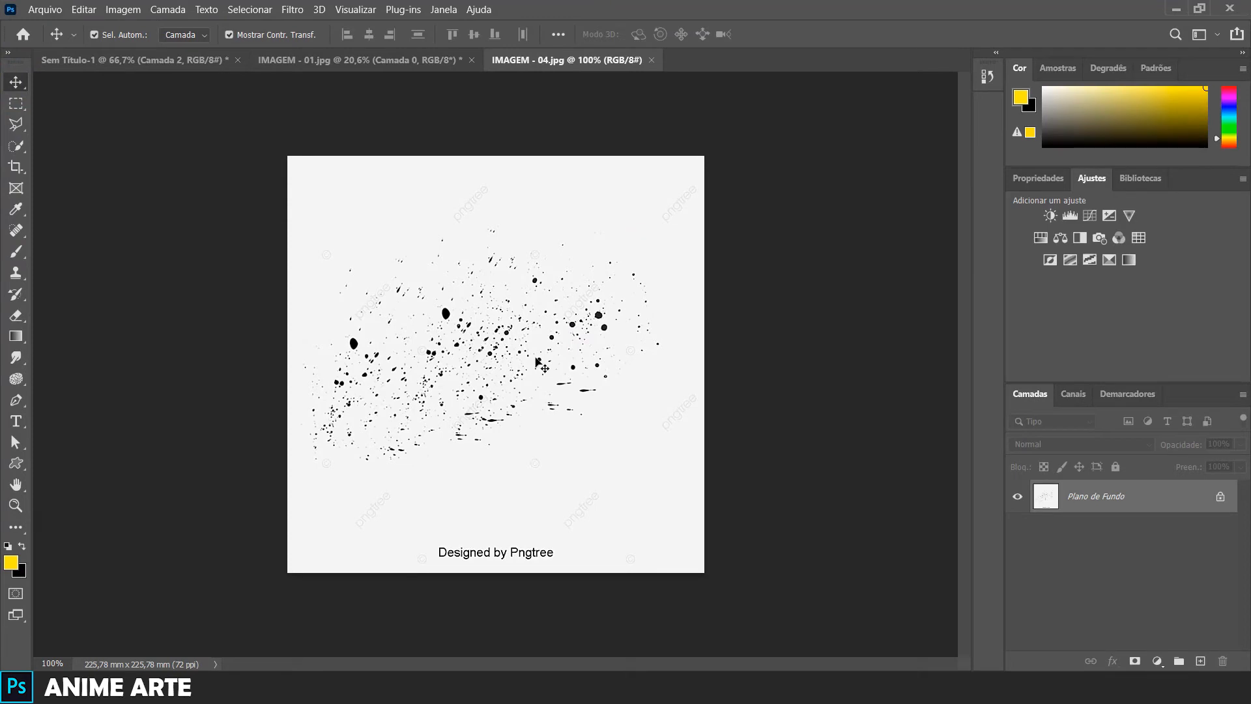
left_click(16, 146)
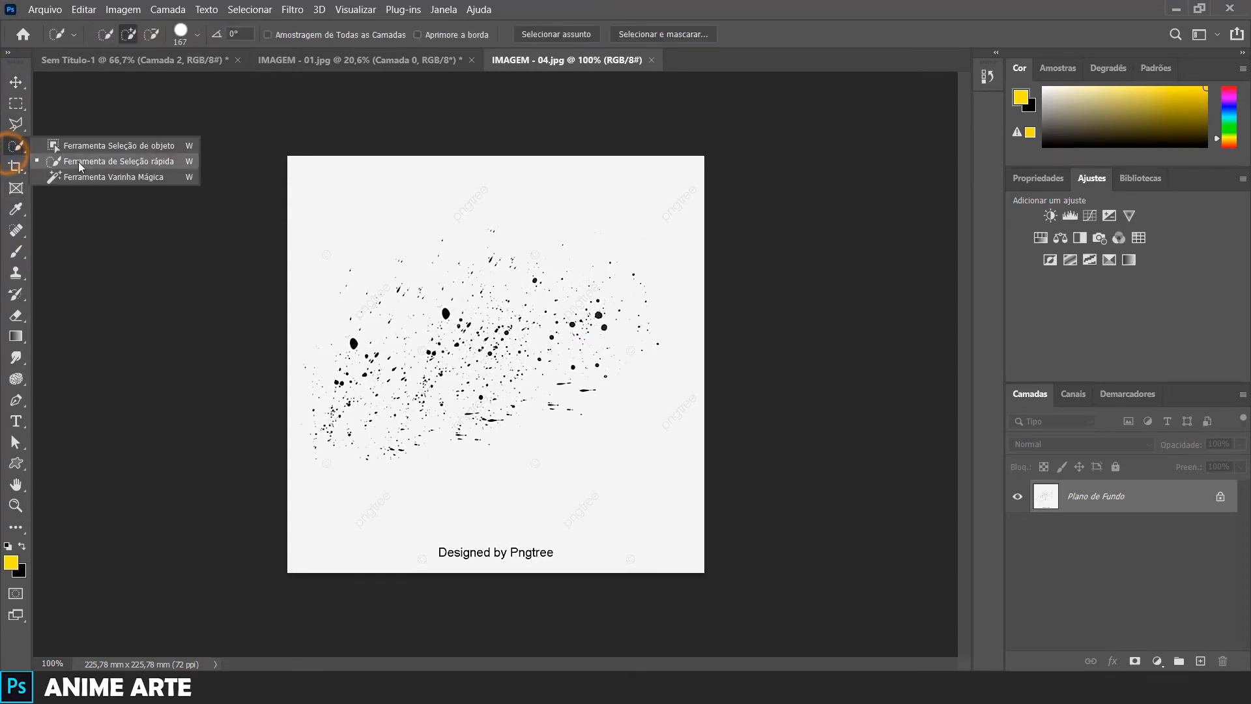
left_click(94, 174)
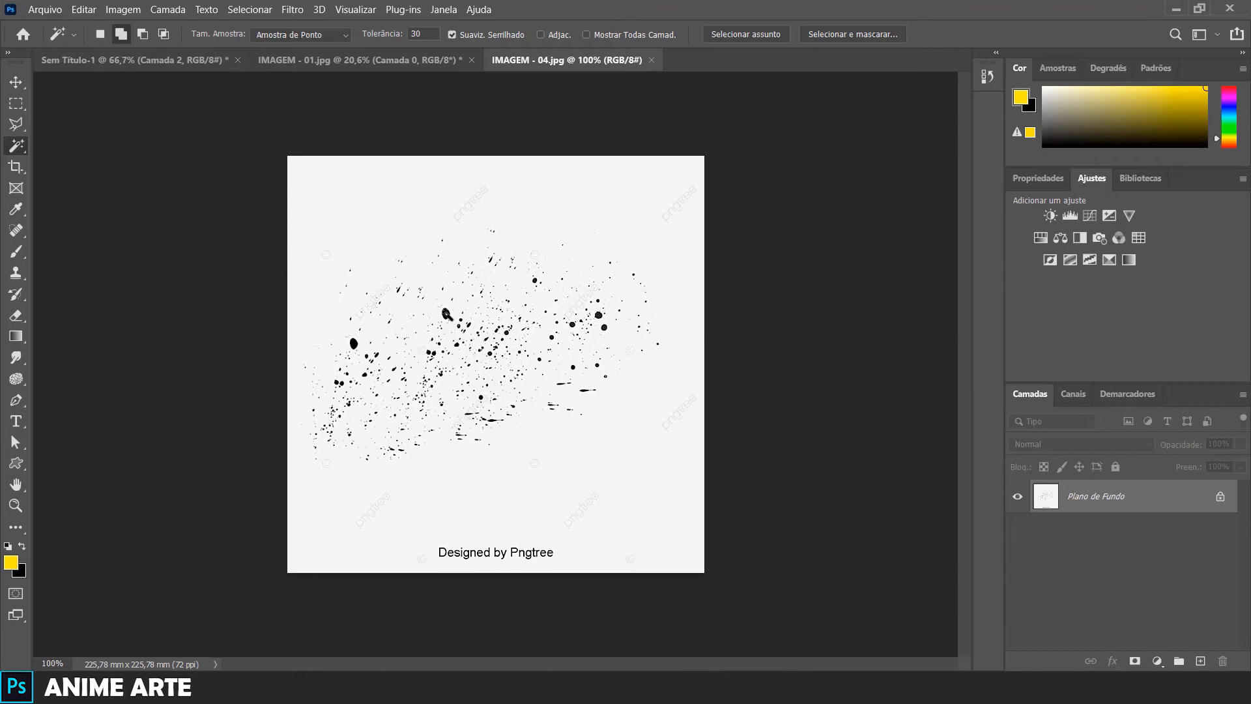
left_click(447, 315)
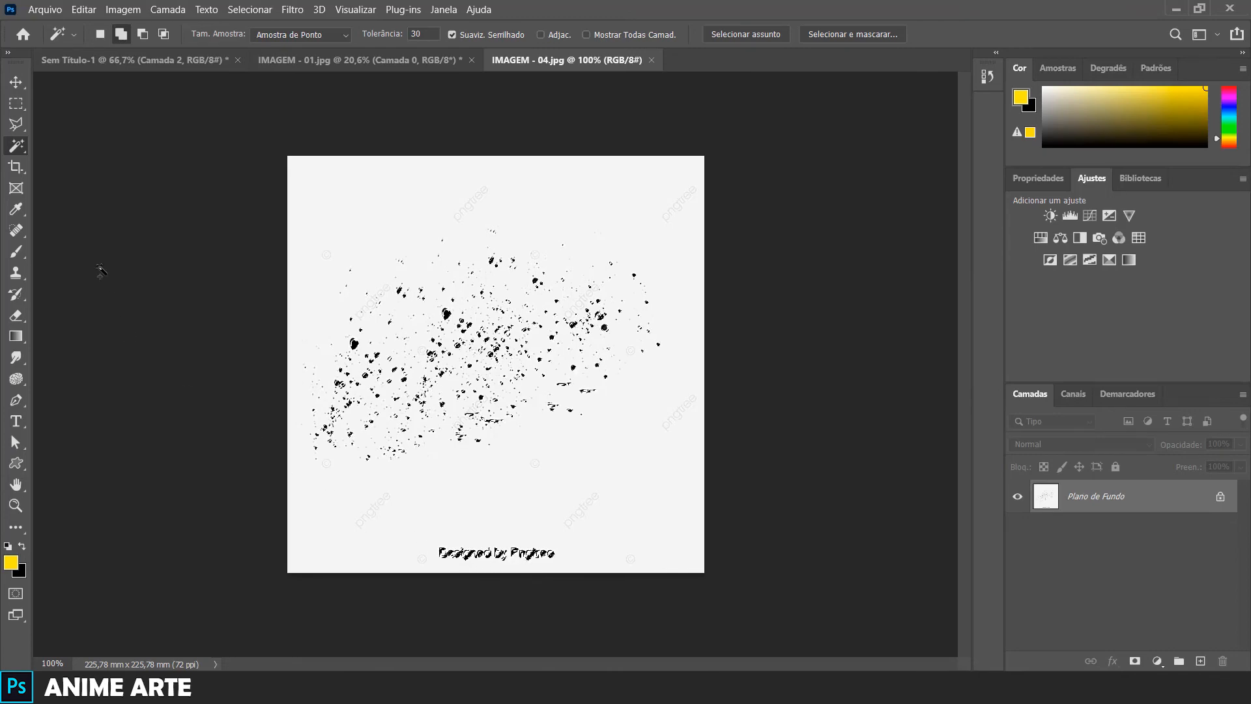
Subtract the "Designed by Pngtree" caption from the selection with a rectangular marquee
left_click(16, 103)
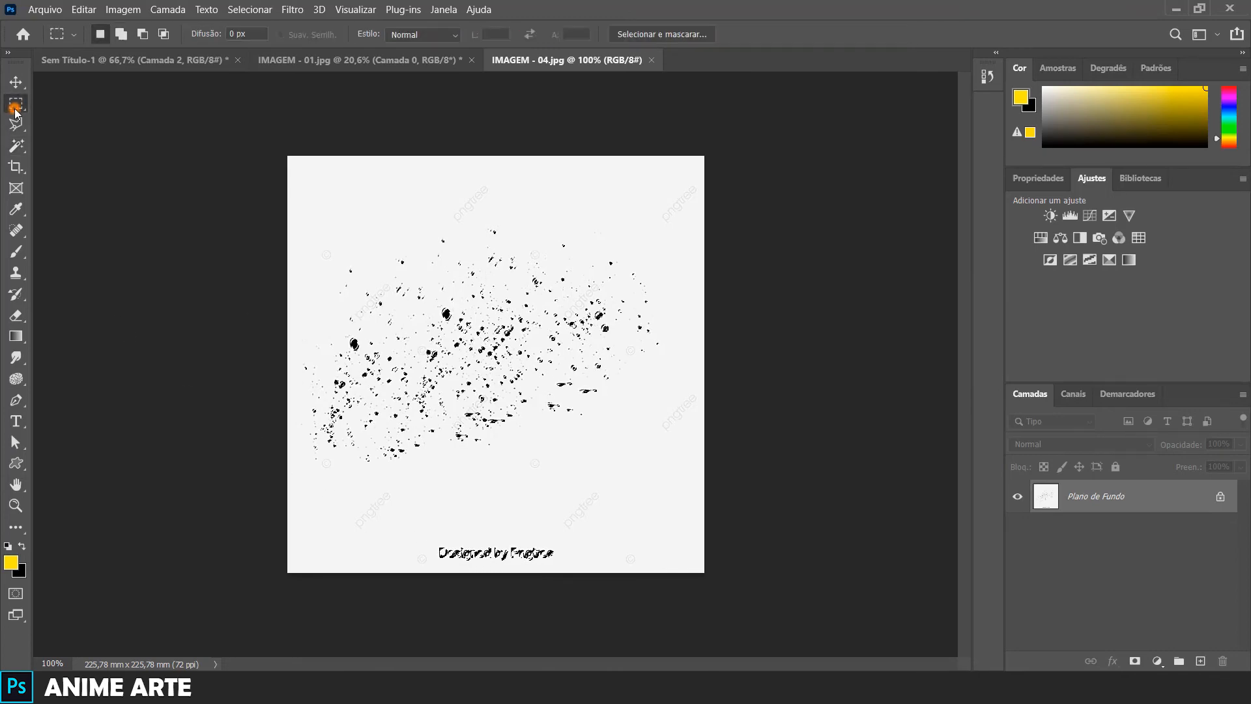
right_click(17, 103)
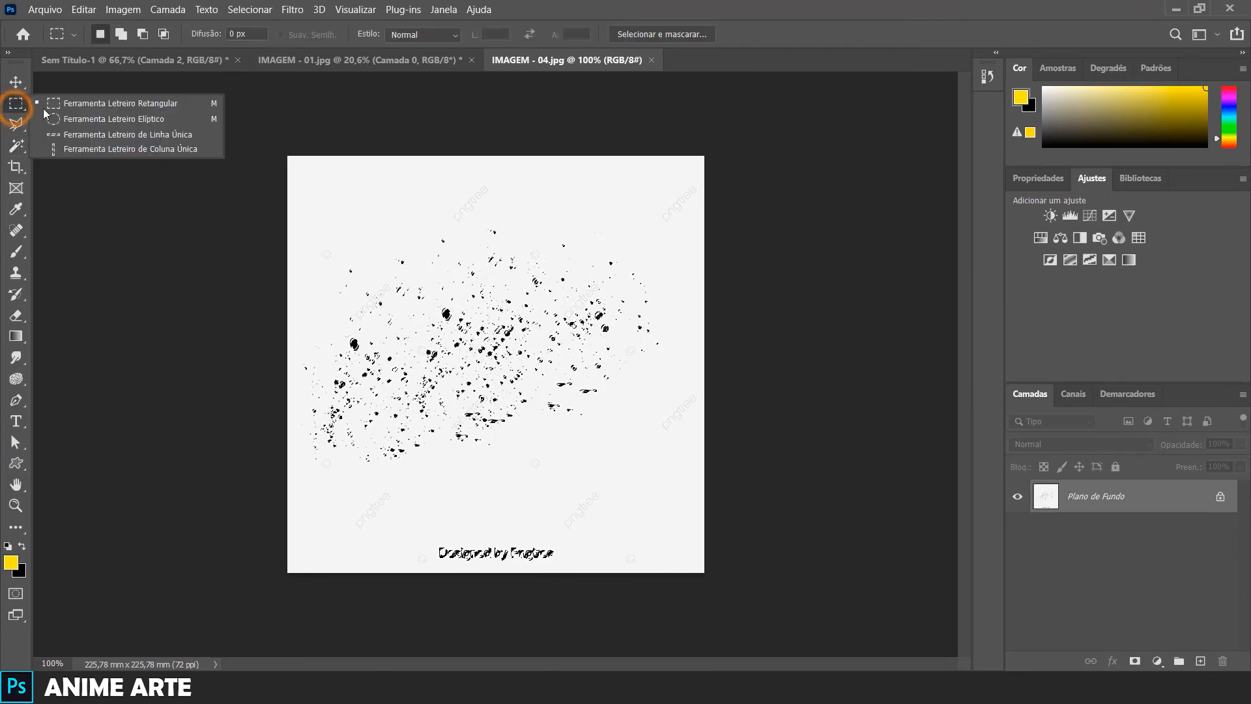
left_click(163, 104)
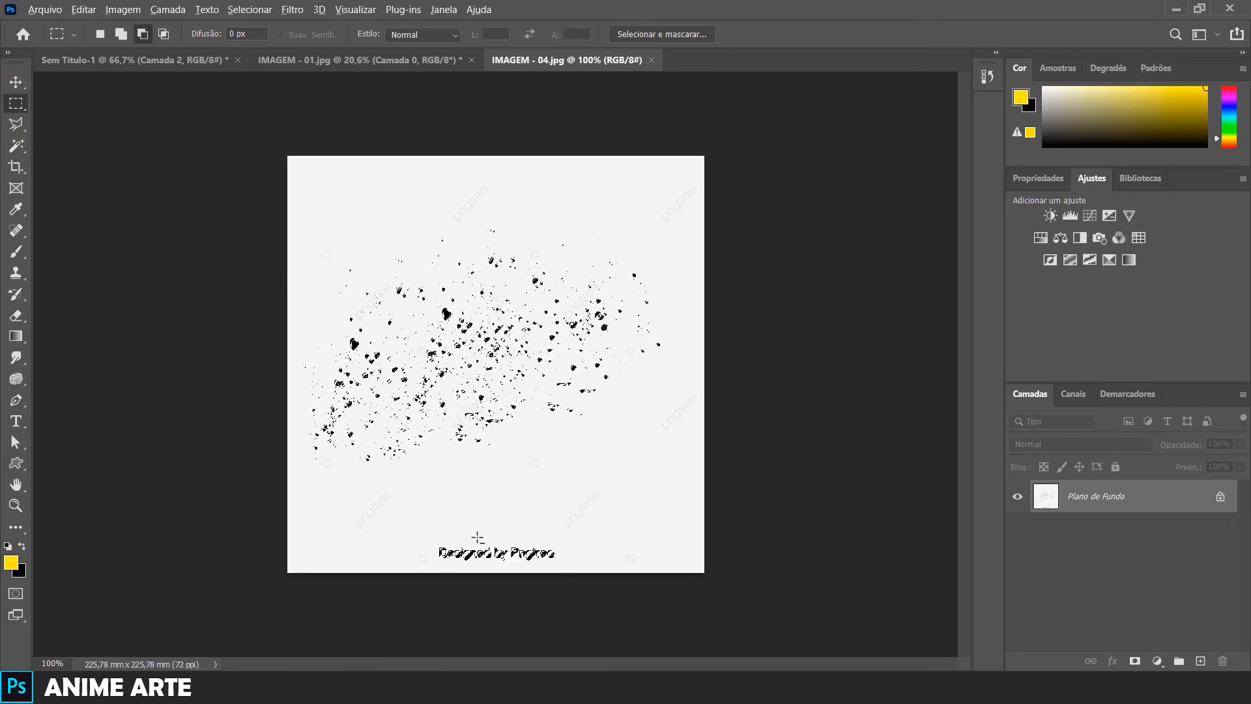
left_click_drag(385, 520, 637, 600)
Move the selected specks into the Sem Título-1 composition and enlarge them to spread from the chameleon to the butterfly
left_click(16, 82)
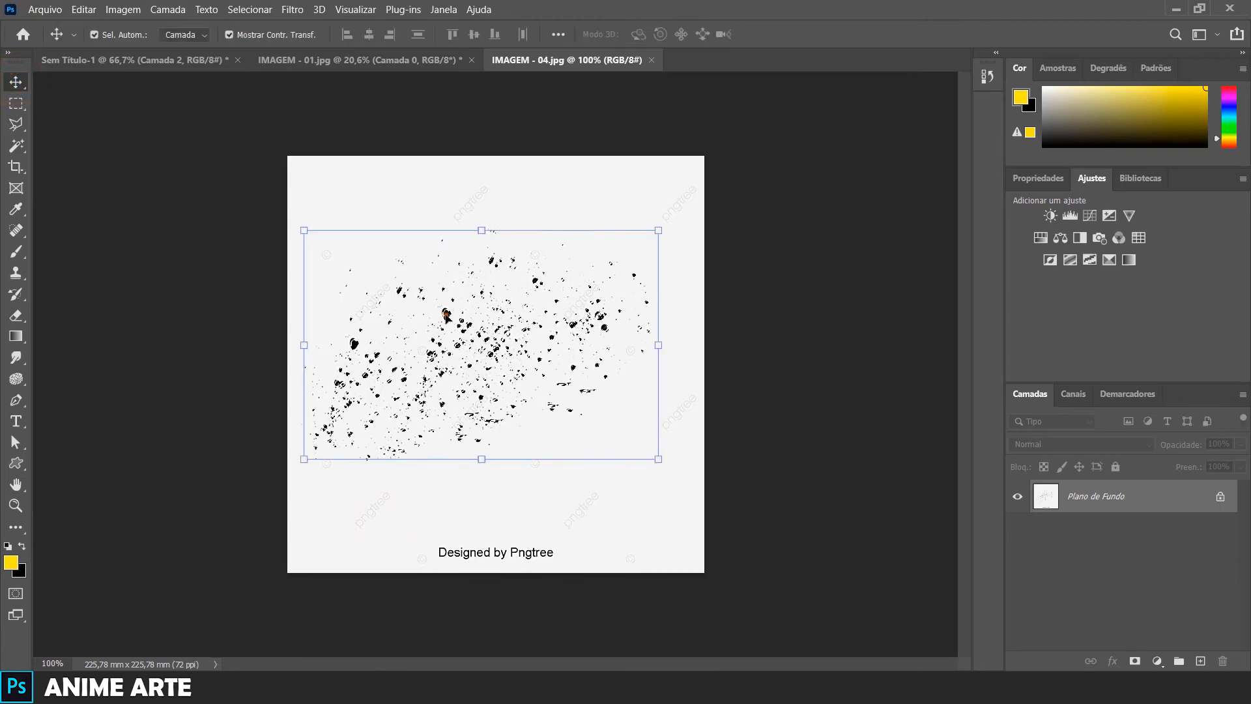
left_click_drag(446, 315, 173, 118)
left_click_drag(399, 263, 464, 419)
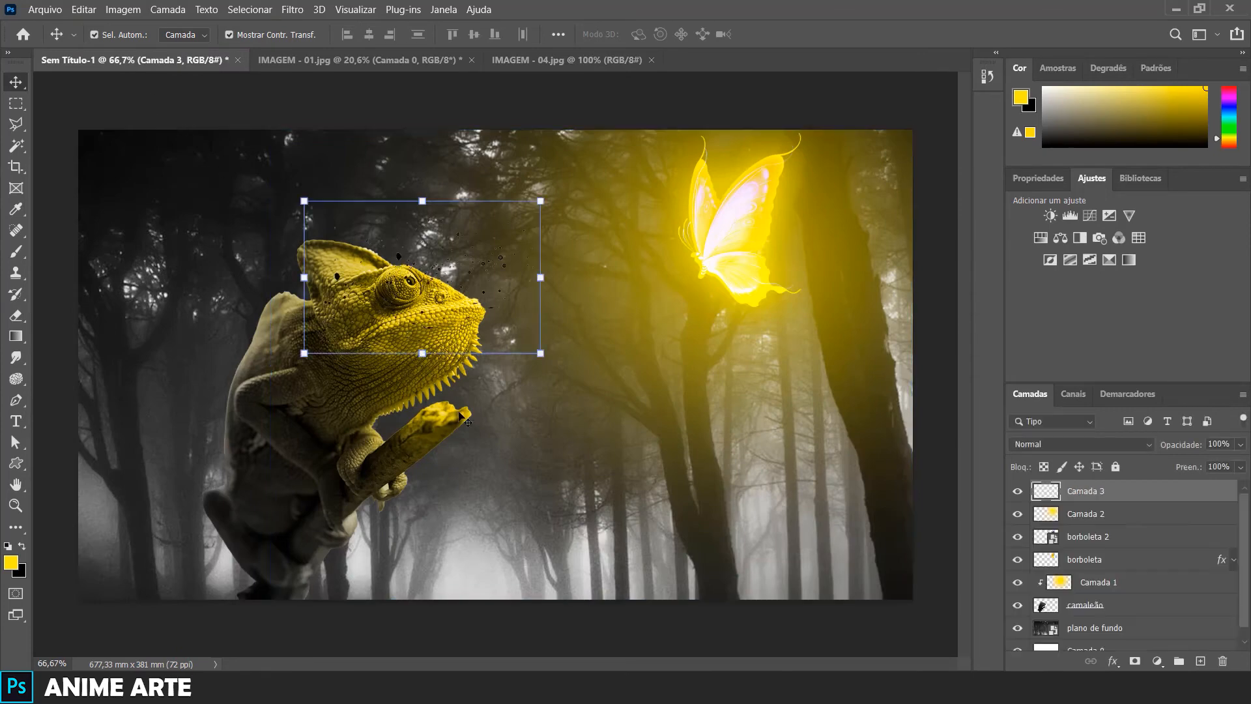
left_click_drag(546, 357, 857, 559)
left_click_drag(523, 328, 498, 234)
key("Return")
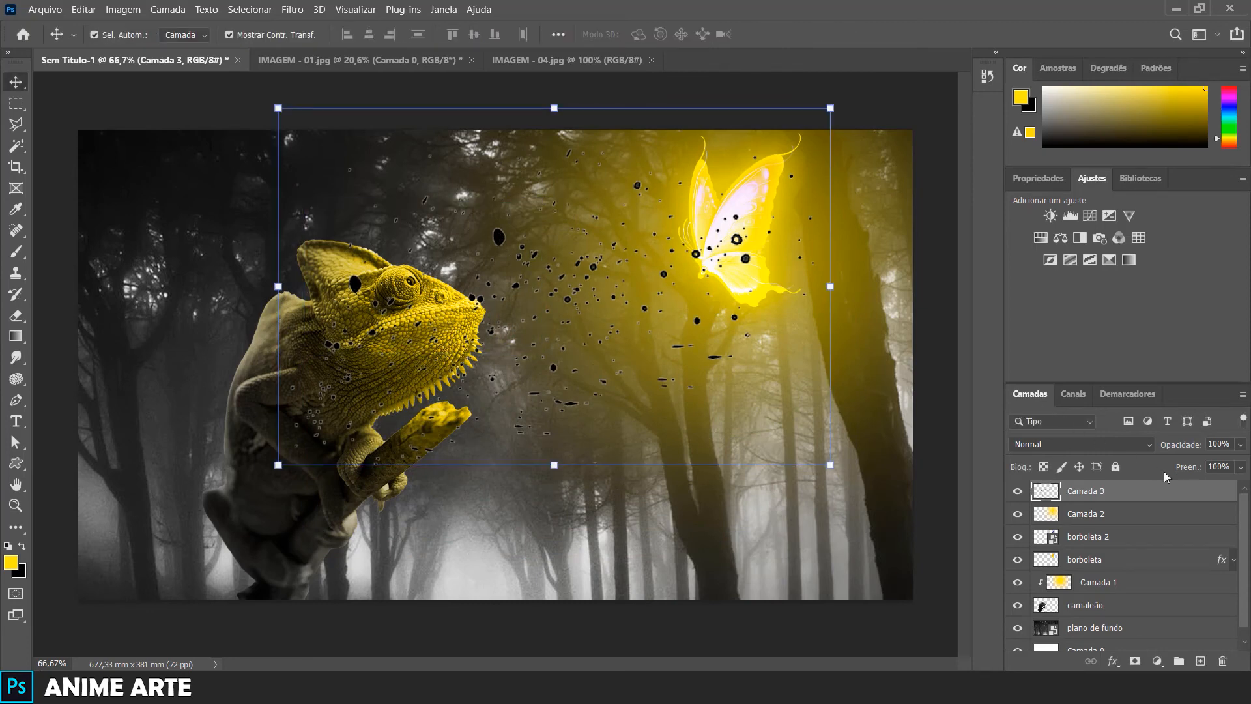
Add a Color Overlay in white ffffff to the specks layer, Camada 3
double_click(1206, 494)
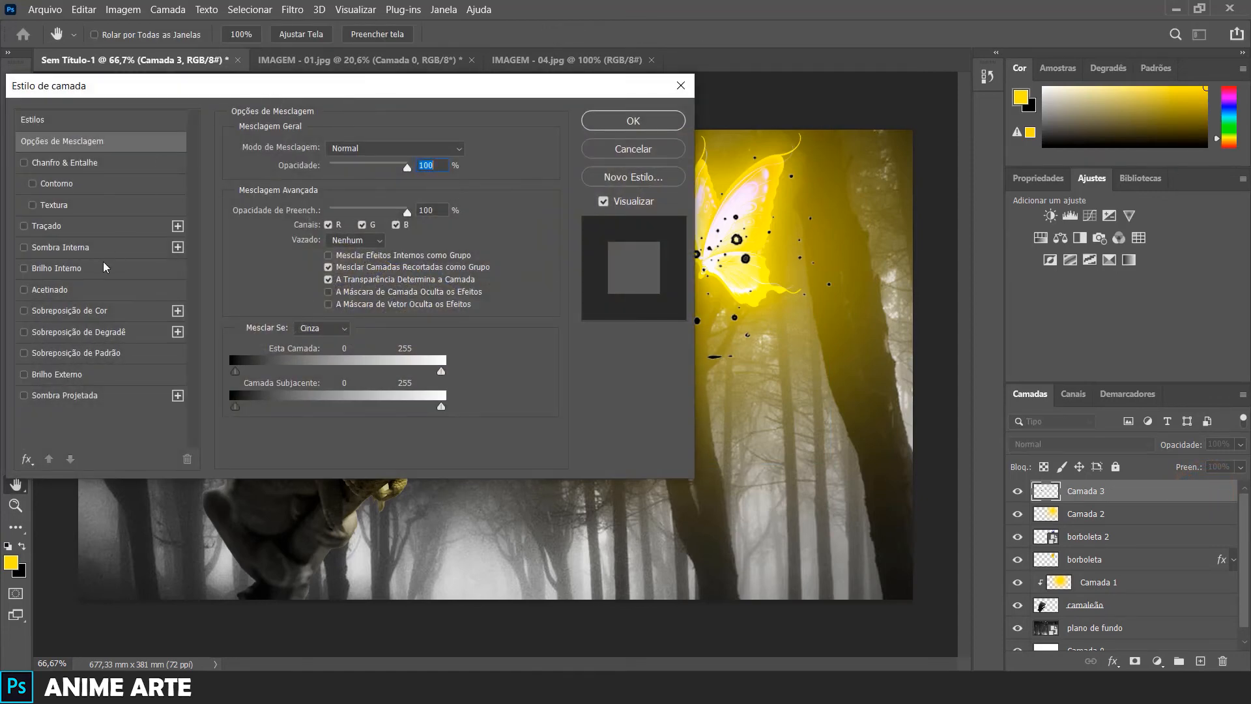
left_click(81, 314)
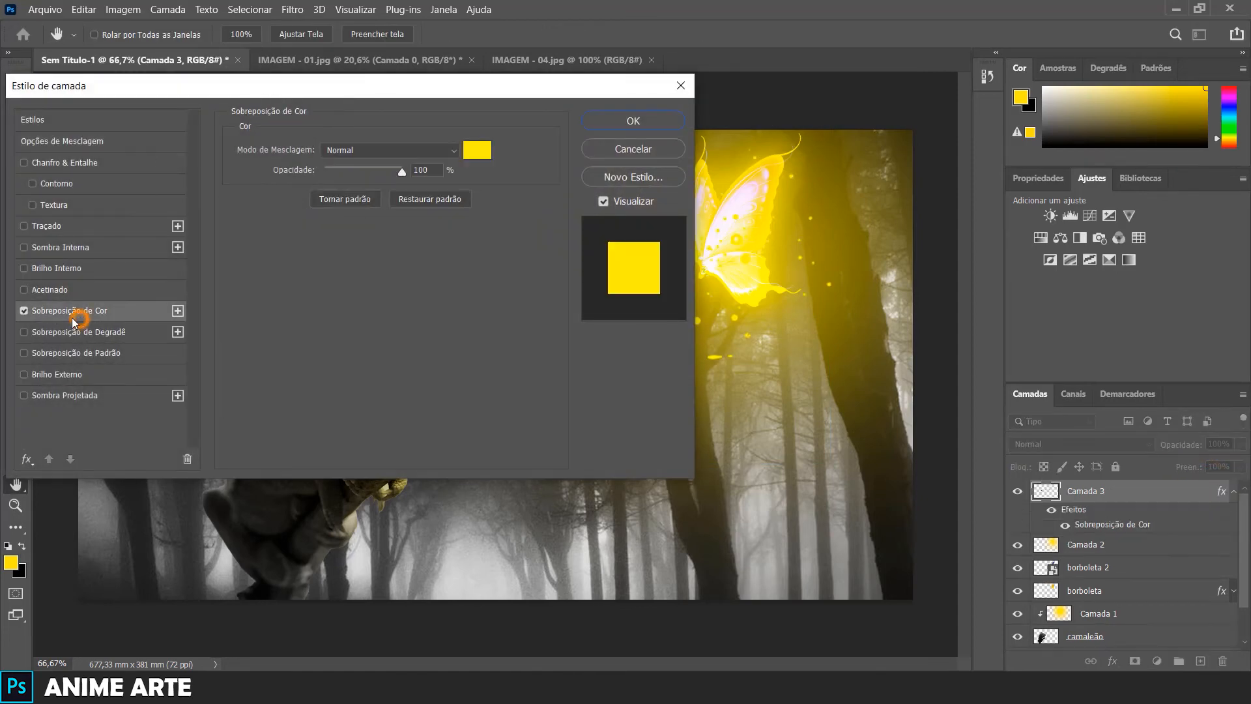
left_click(481, 153)
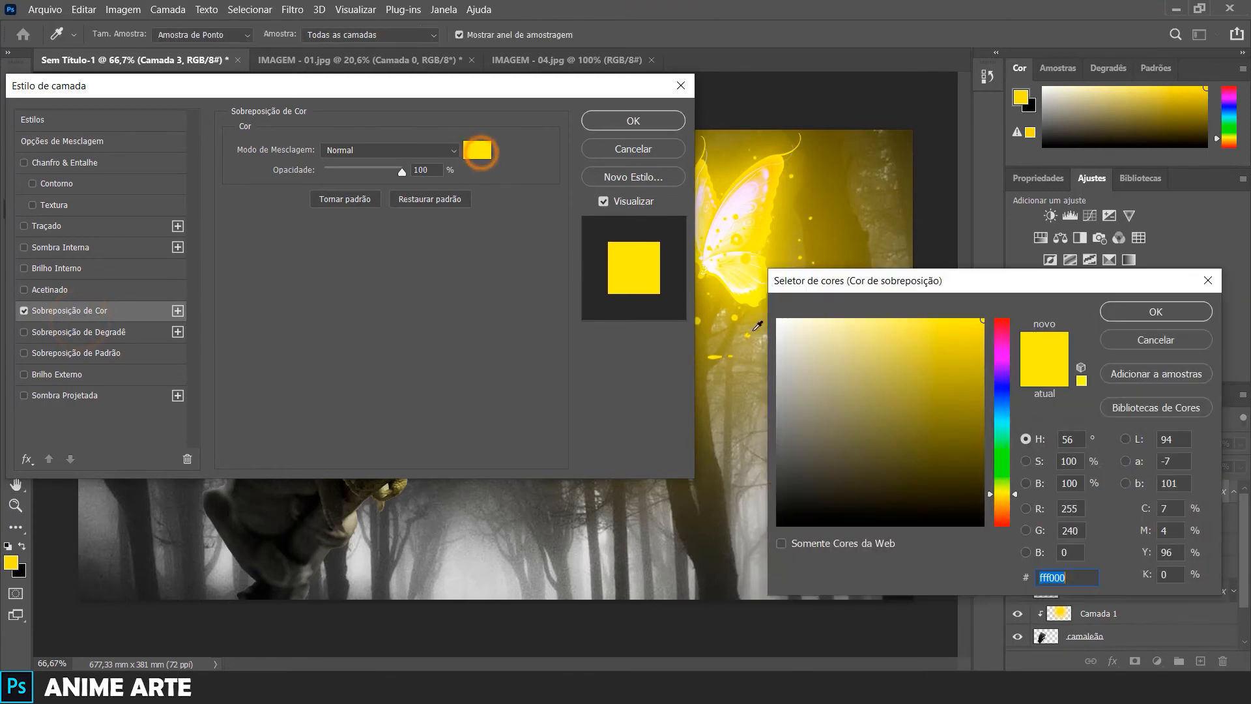
left_click_drag(823, 357, 775, 315)
left_click(1154, 313)
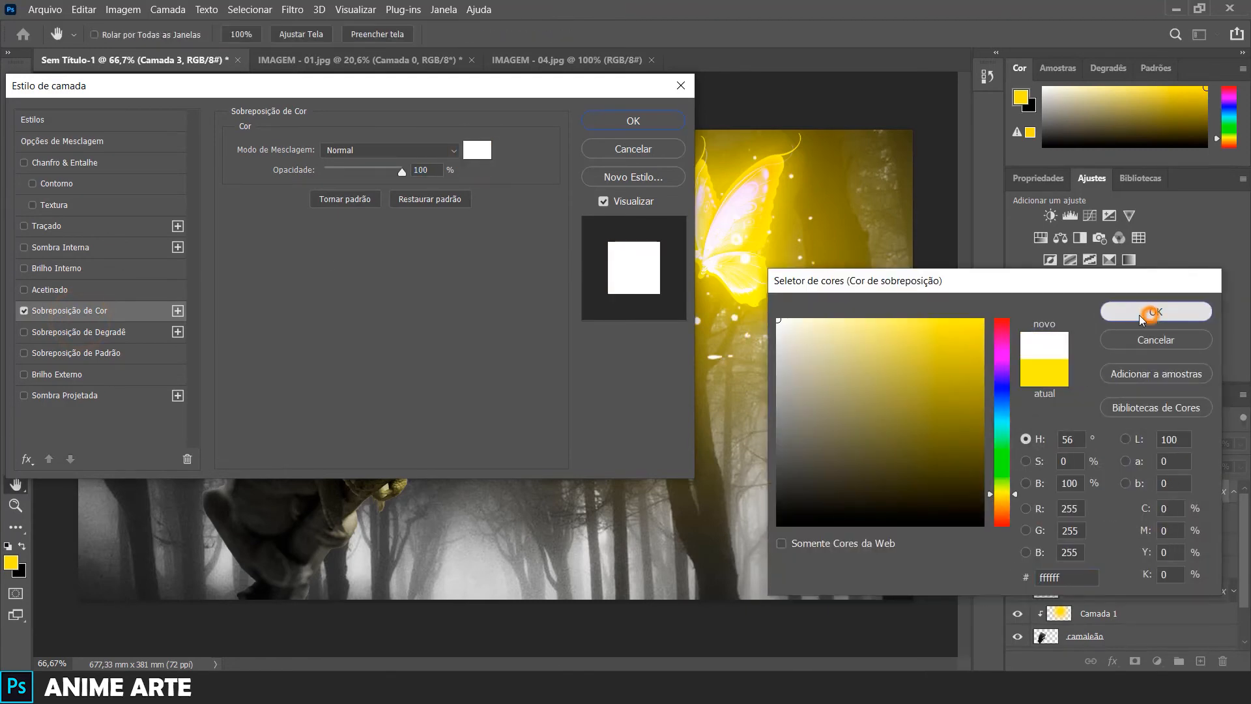
Add an Inner Glow to the specks layer, Camada 3, in yellow fff600 with a size of about 10 px
left_click_drag(456, 86, 969, 141)
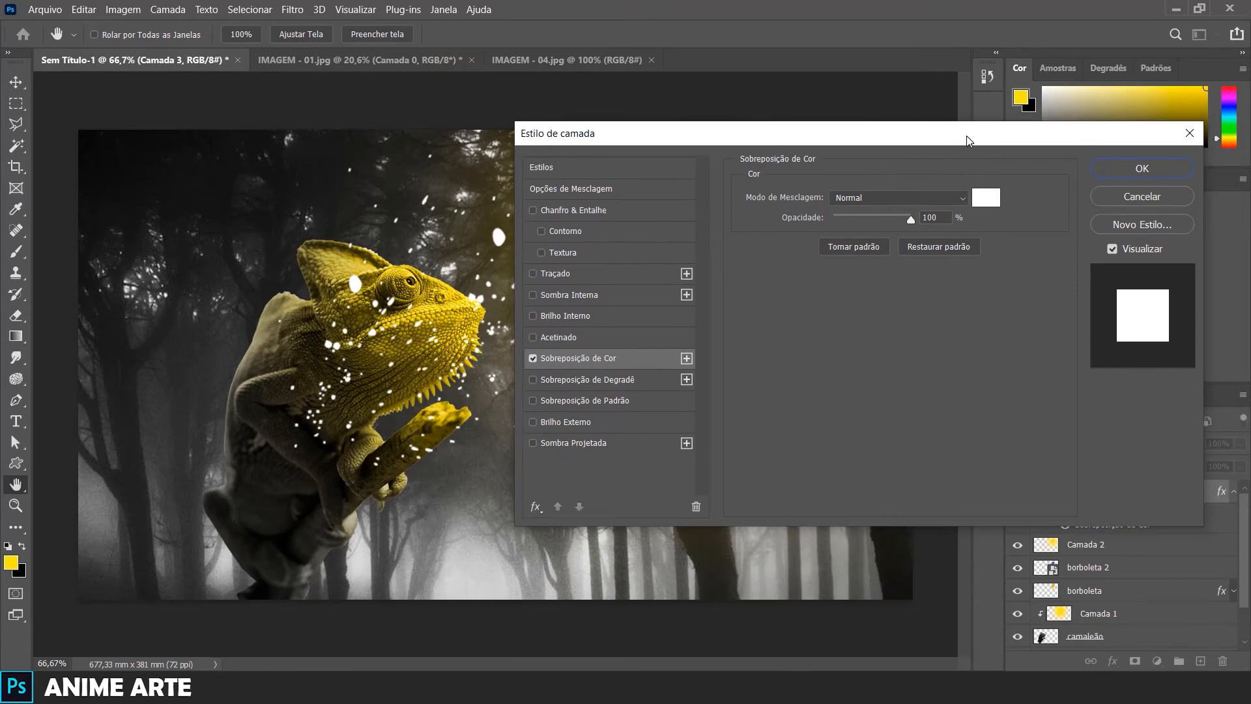
left_click(560, 317)
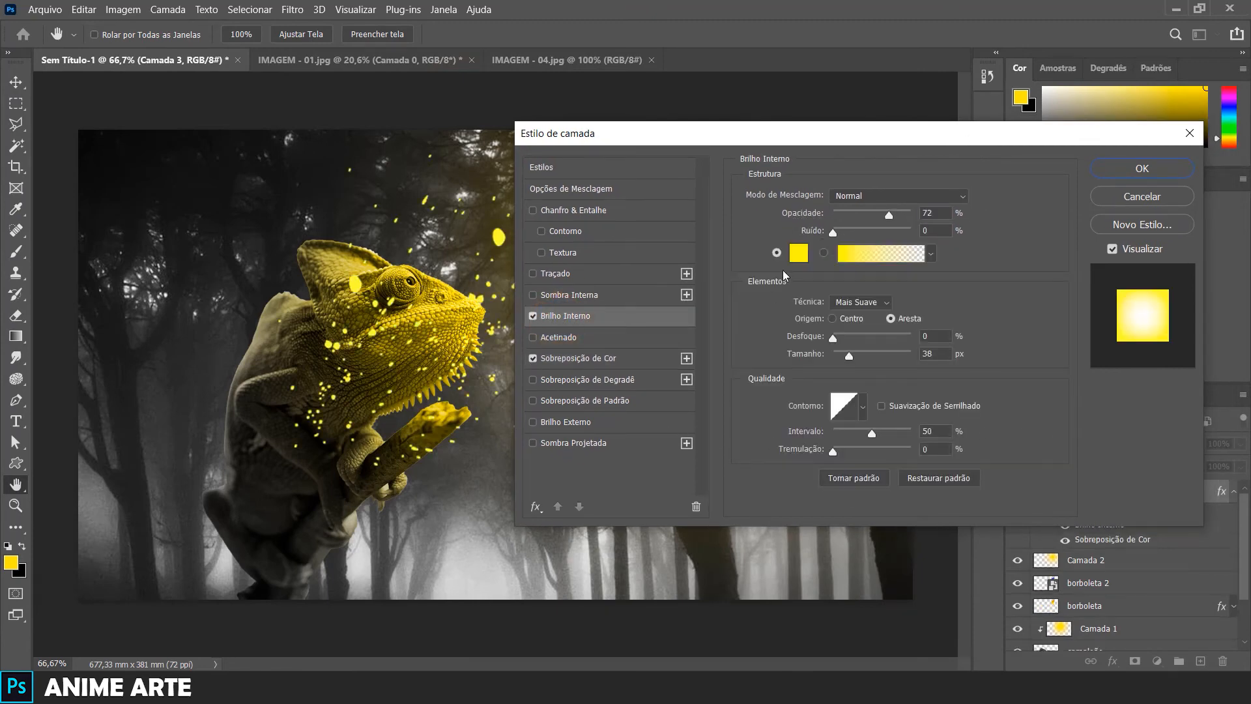
left_click(799, 253)
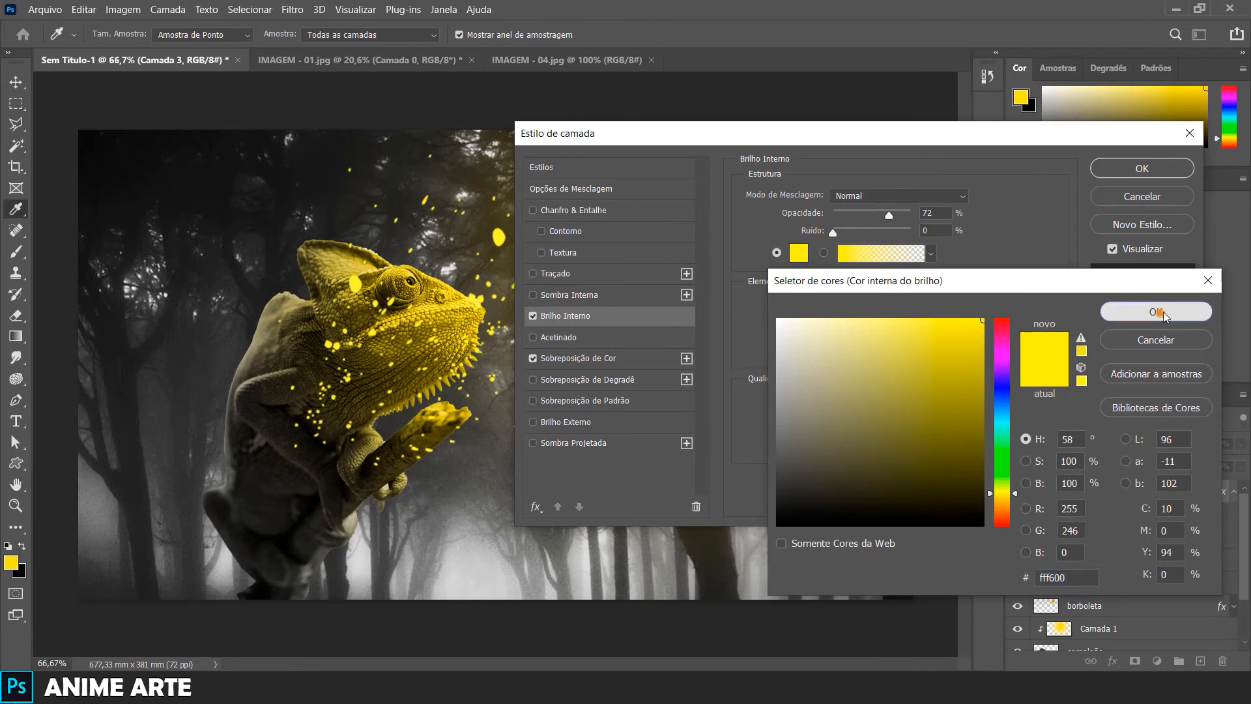
left_click(1158, 312)
left_click_drag(871, 356, 842, 358)
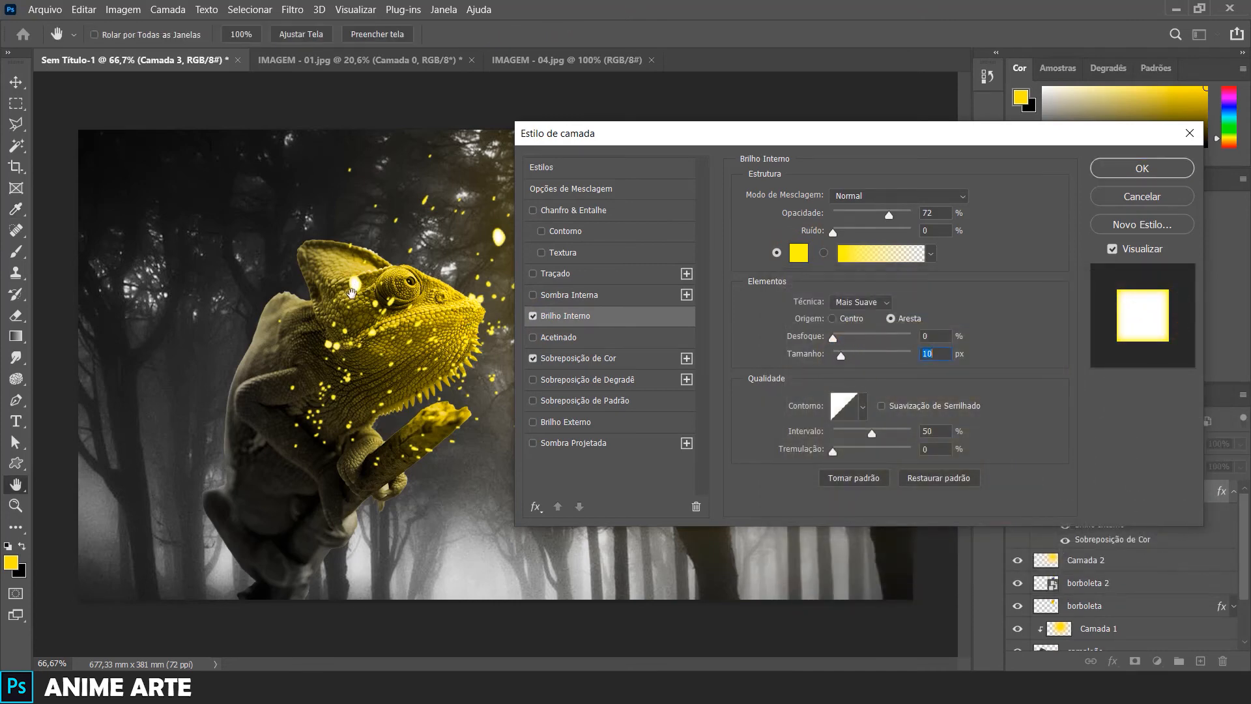
left_click_drag(840, 357, 839, 357)
Add an Outer Glow with a size of 27 px to Camada 3 and apply the layer styles
left_click(564, 425)
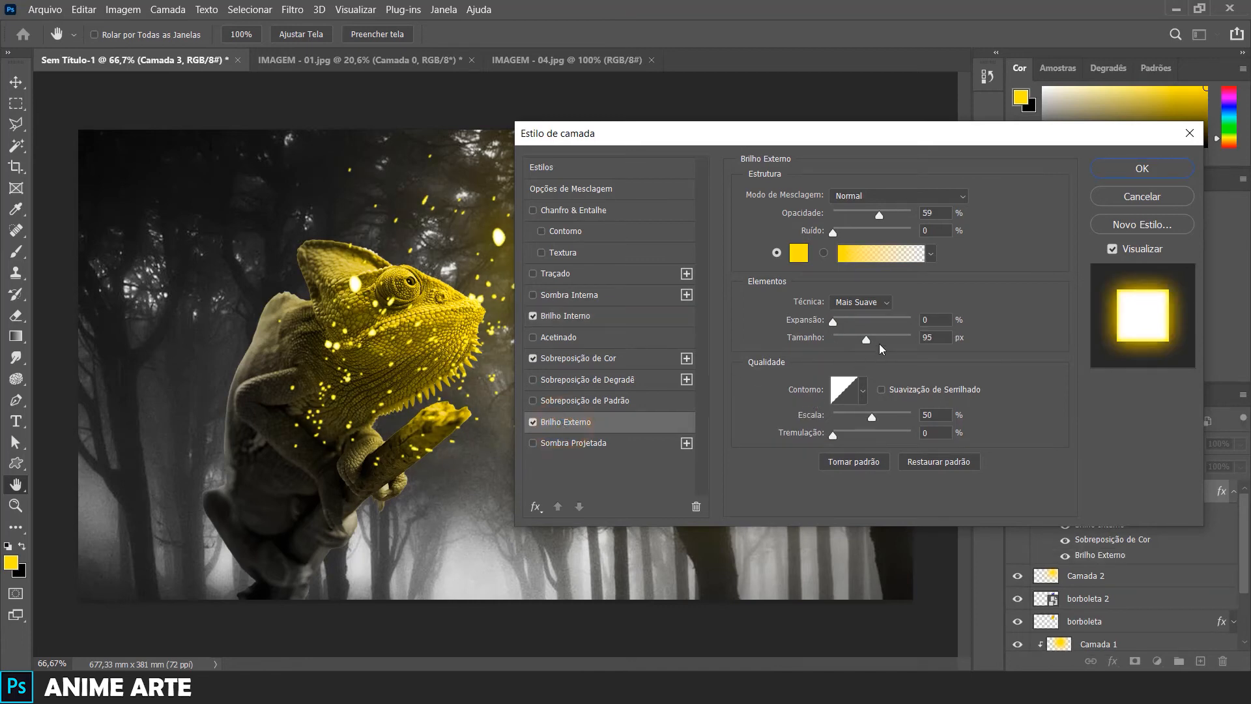
left_click_drag(870, 344, 848, 339)
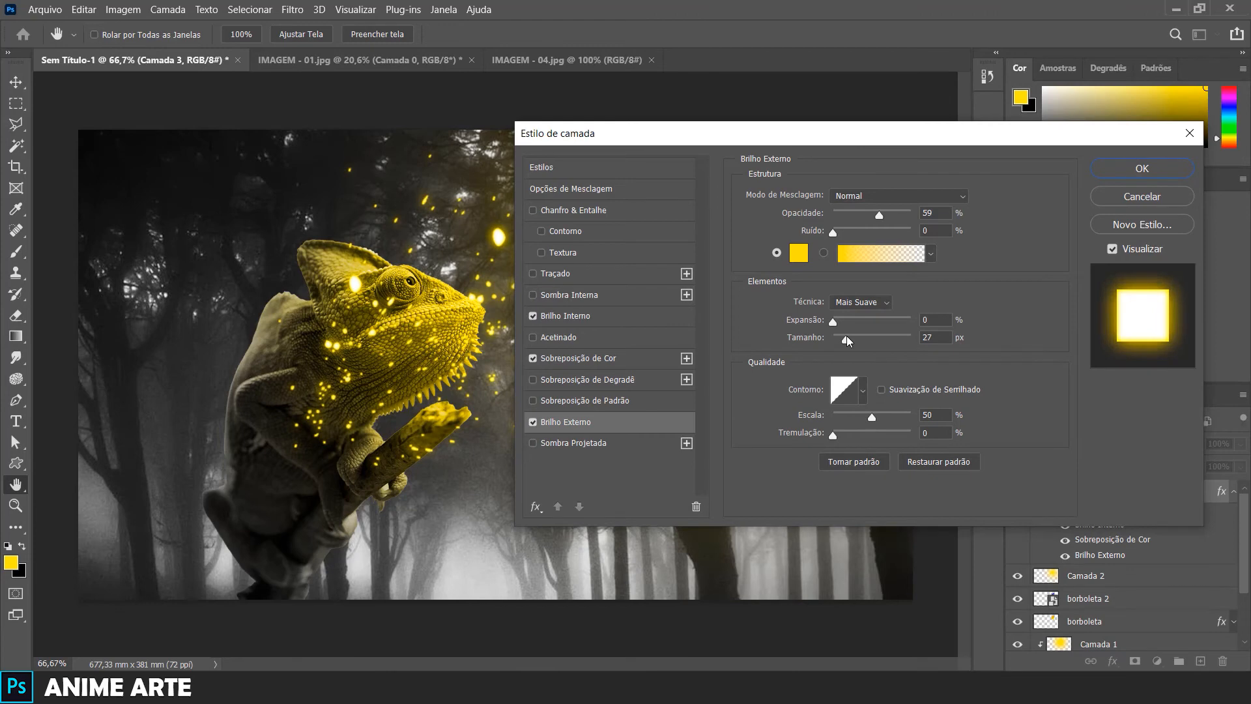
left_click(1142, 168)
key("v")
left_click(867, 630)
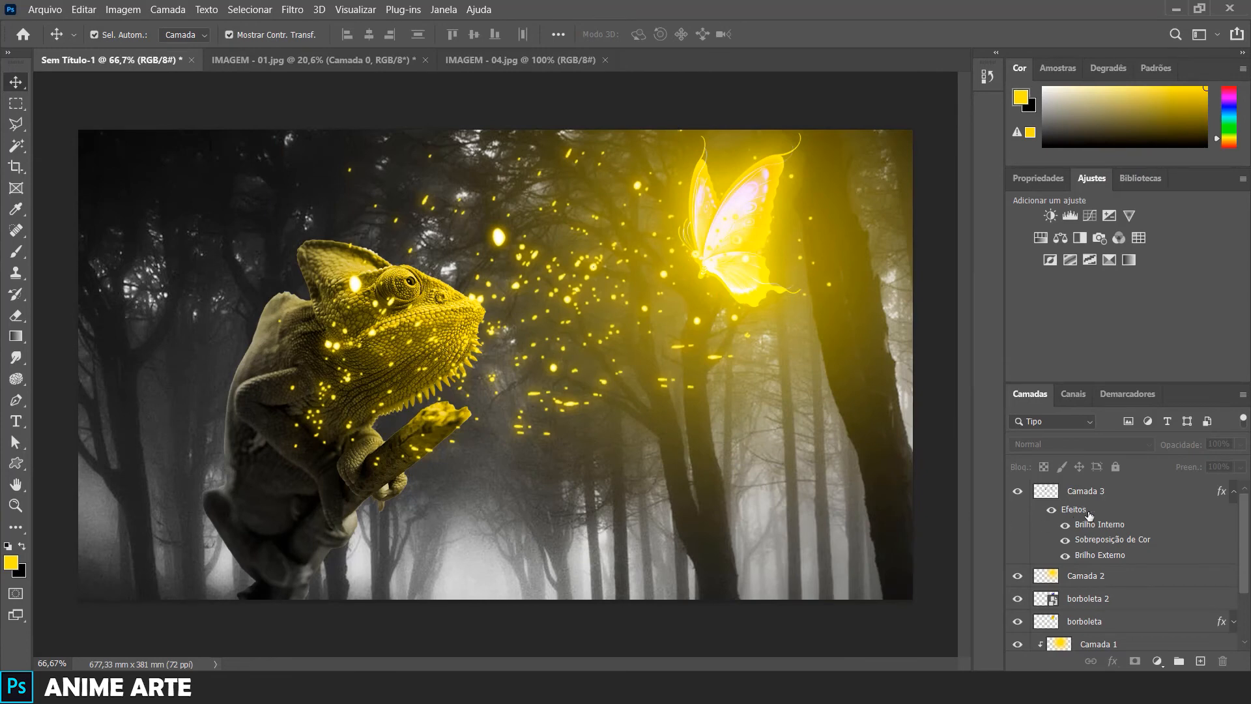
Duplicate Camada 3, enlarge the copy to about 138%, and move it up so its particles spread above the chameleon and around the butterfly
left_click(1231, 492)
left_click(1116, 493)
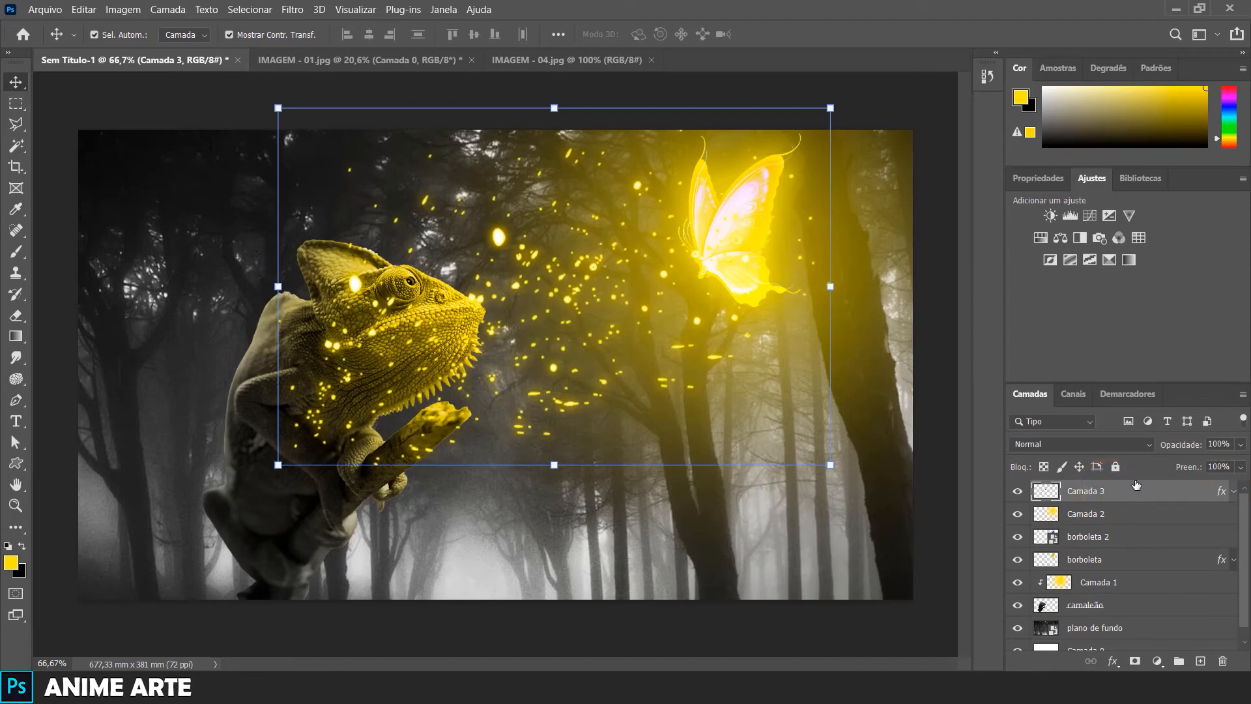
key("ctrl+j")
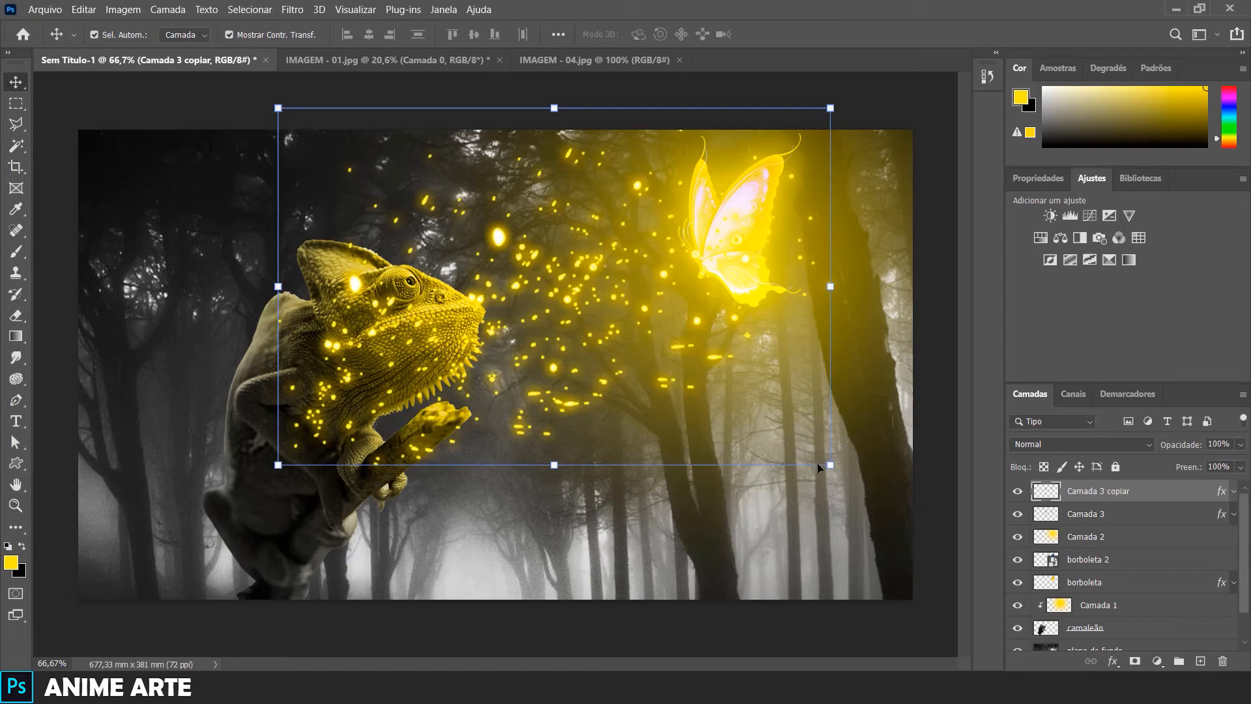
left_click_drag(829, 467, 1077, 565)
left_click_drag(737, 418, 695, 281)
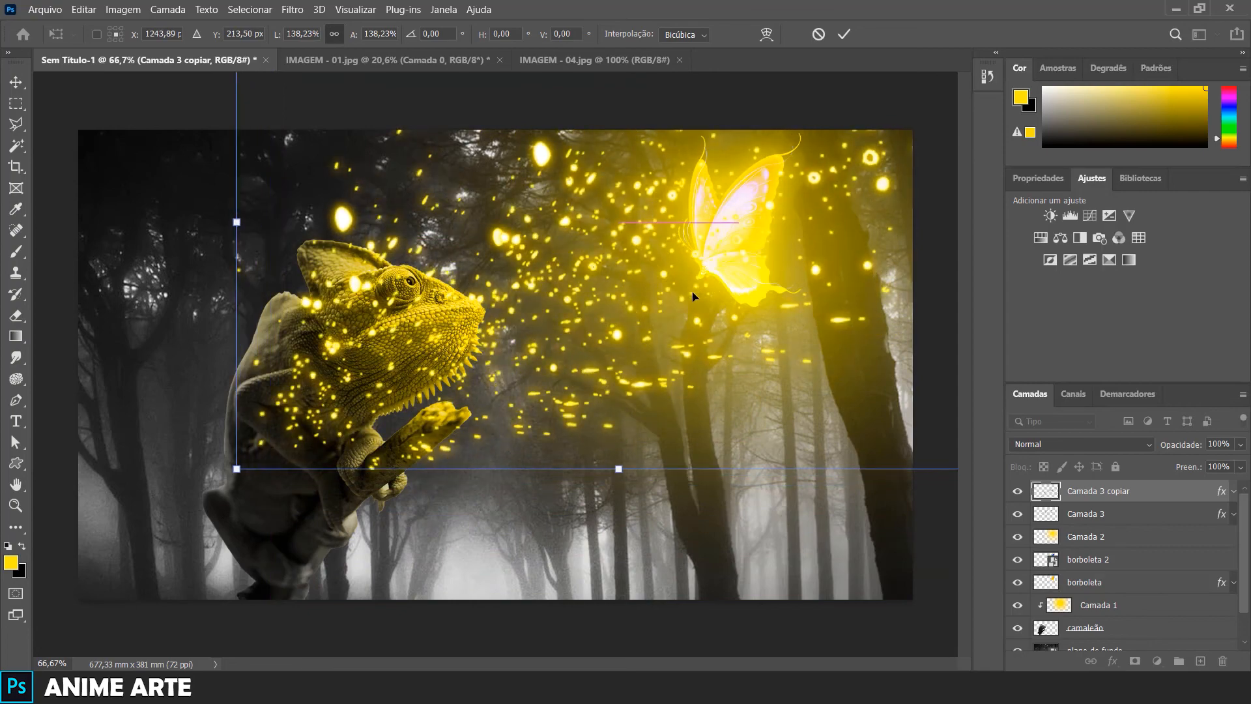
left_click_drag(565, 384, 495, 249)
left_click(712, 618)
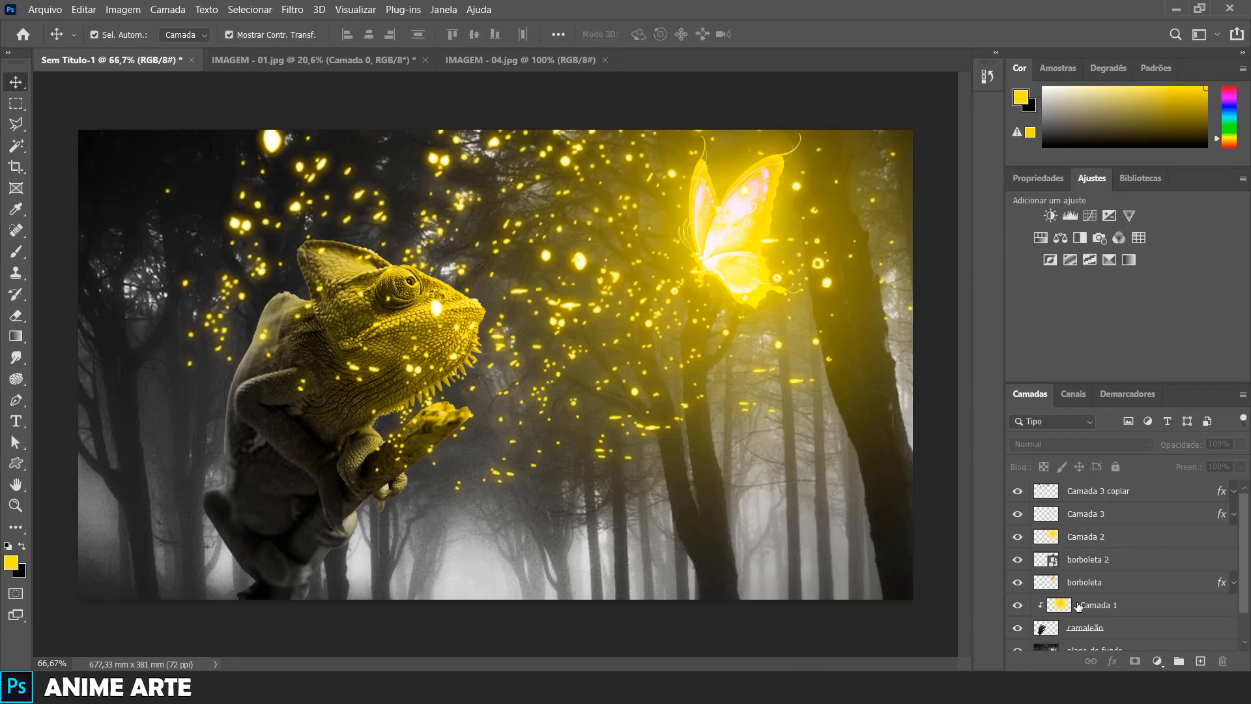
Add a Color Lookup adjustment layer above Camada 3 copiar with the 2Strip.look 3D LUT
left_click(1125, 494)
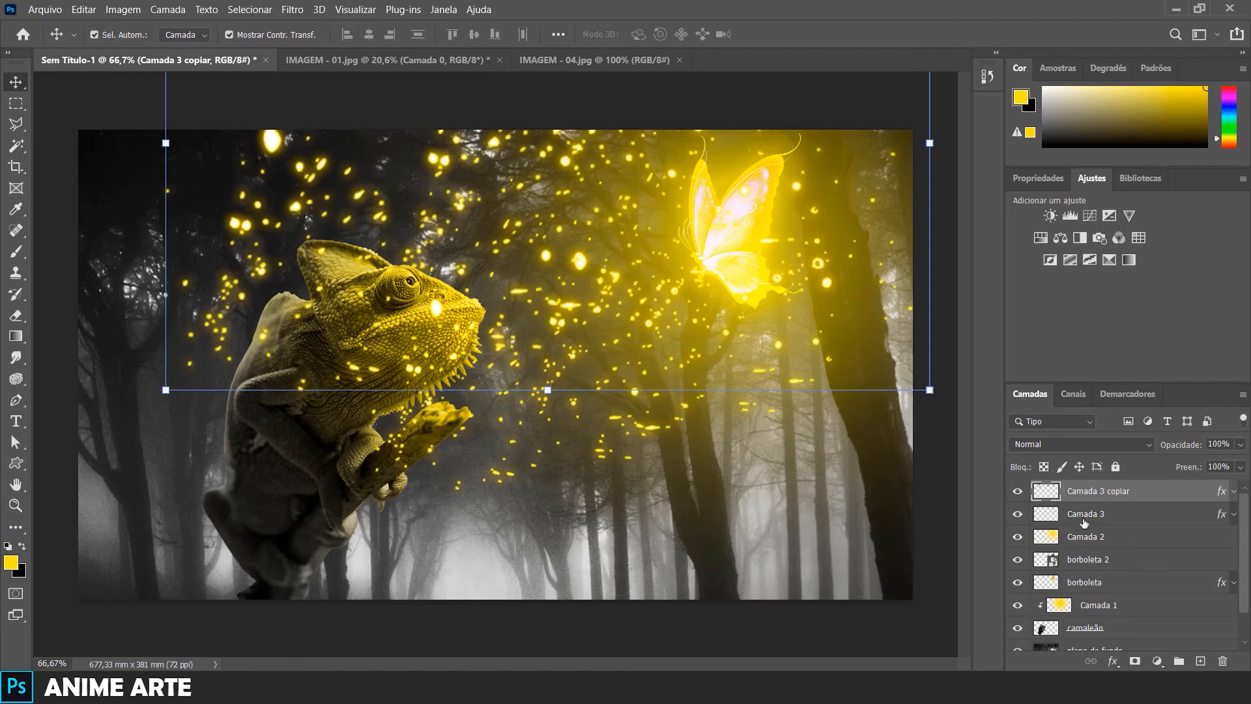
left_click(1139, 237)
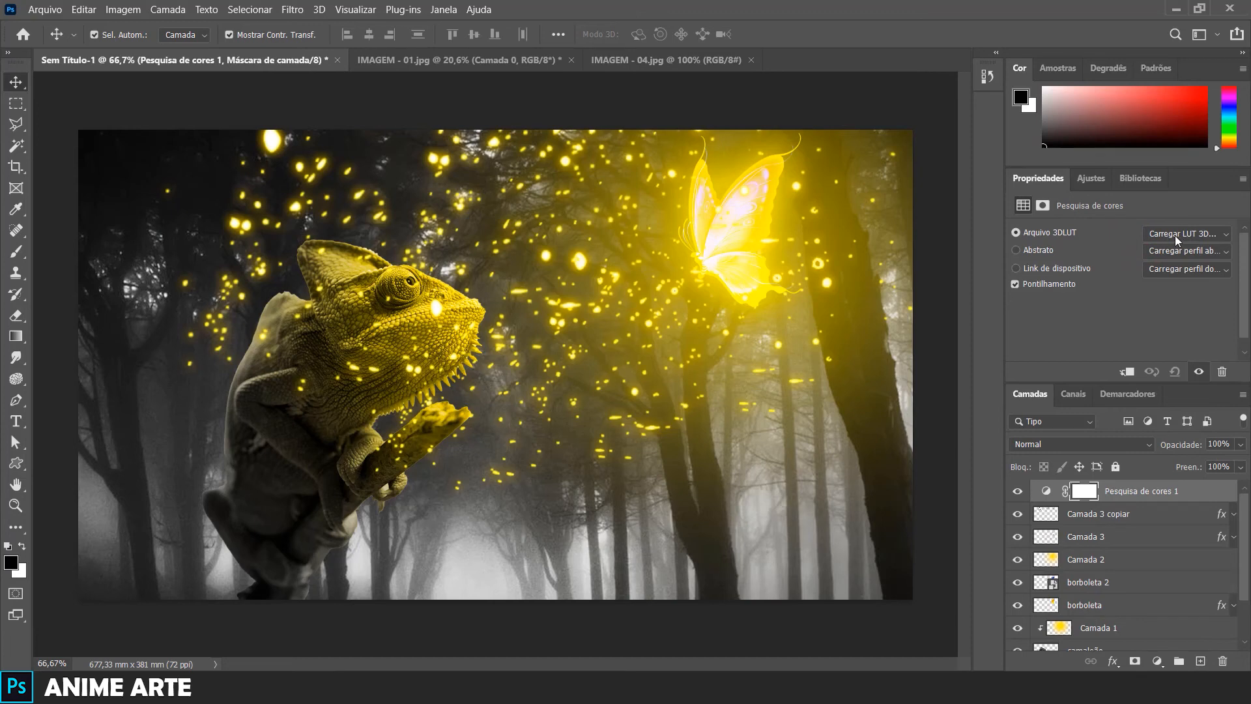
left_click(1178, 240)
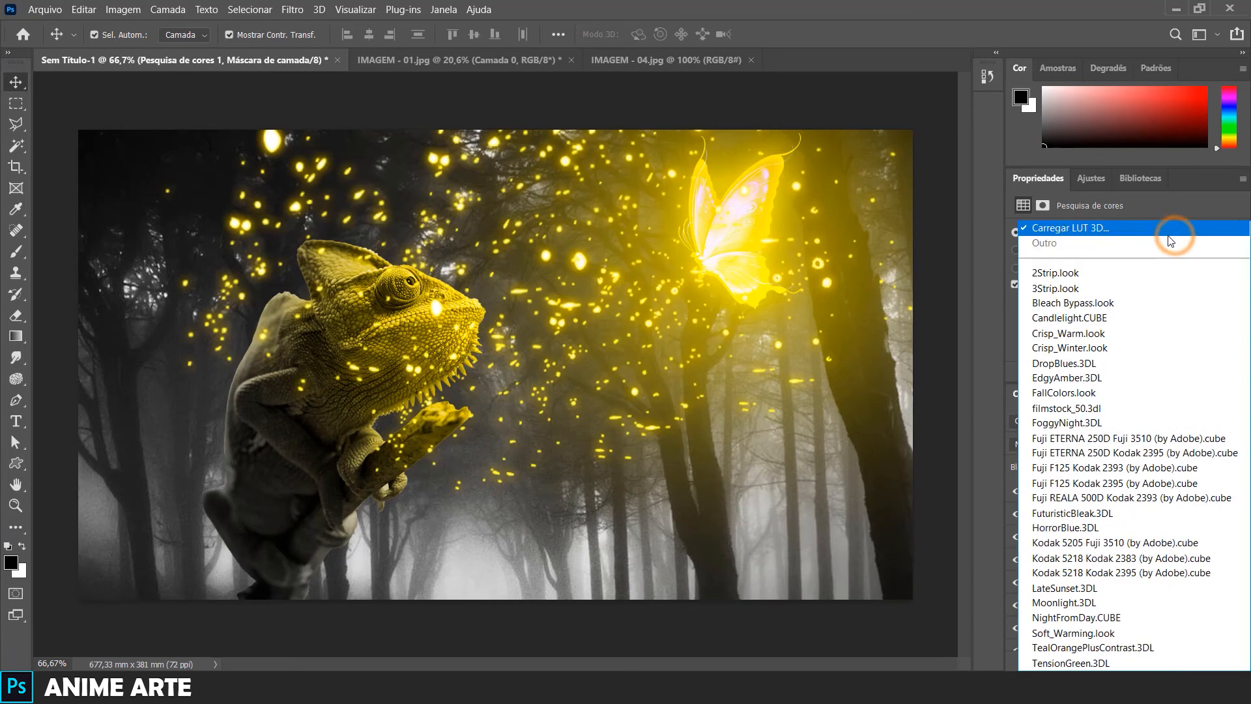
left_click(1056, 273)
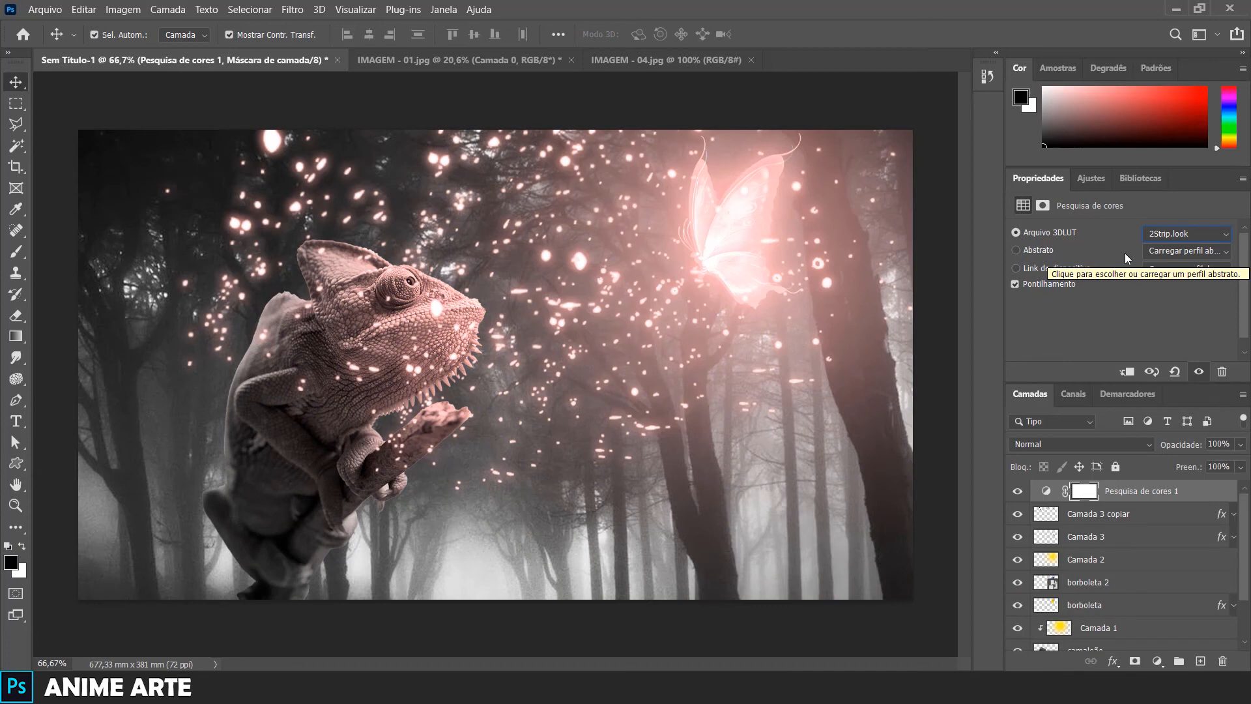
Preview the 3D LUT presets on the composition one by one, from 3Strip.look through FoggyNight.3DL
key("Down")
key("Down")
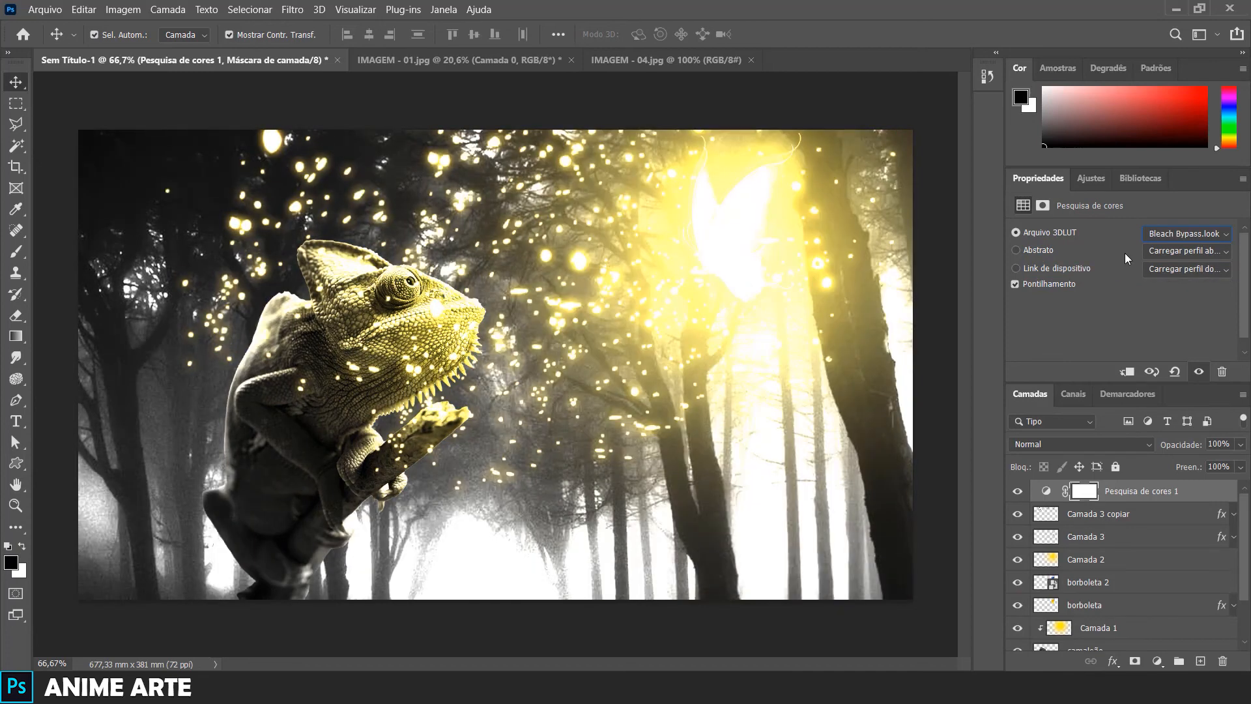
key("Down")
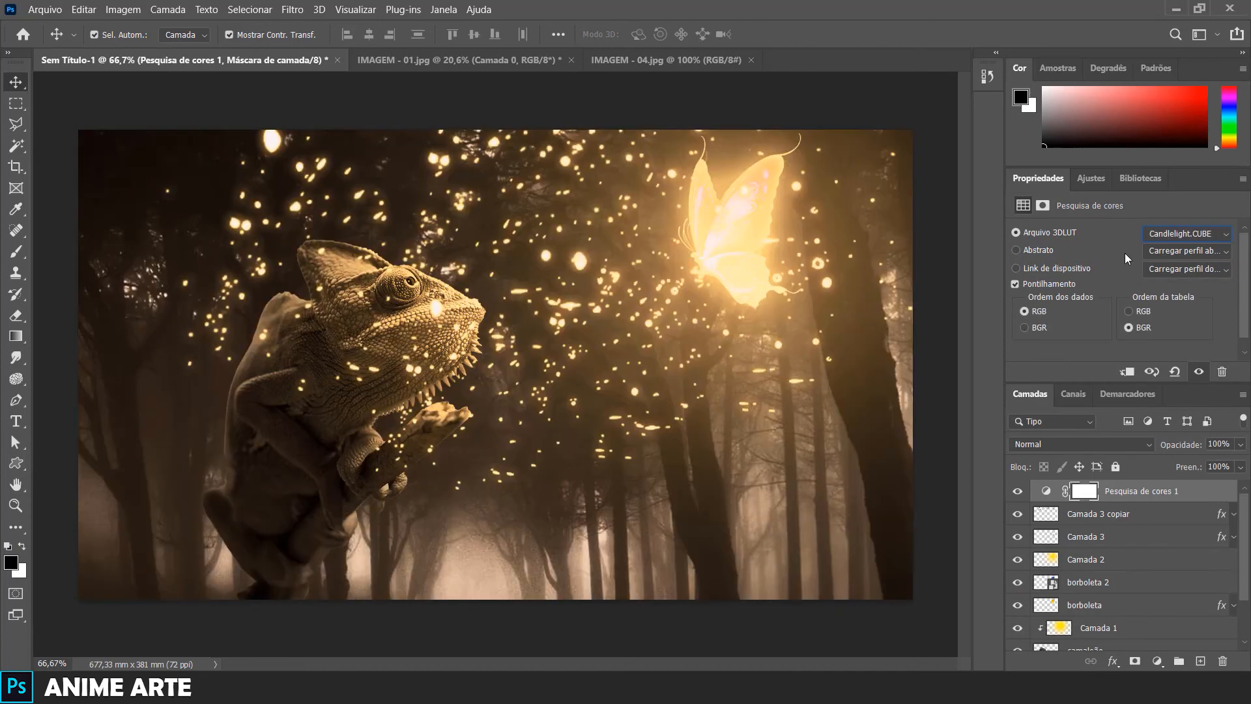
key("Down")
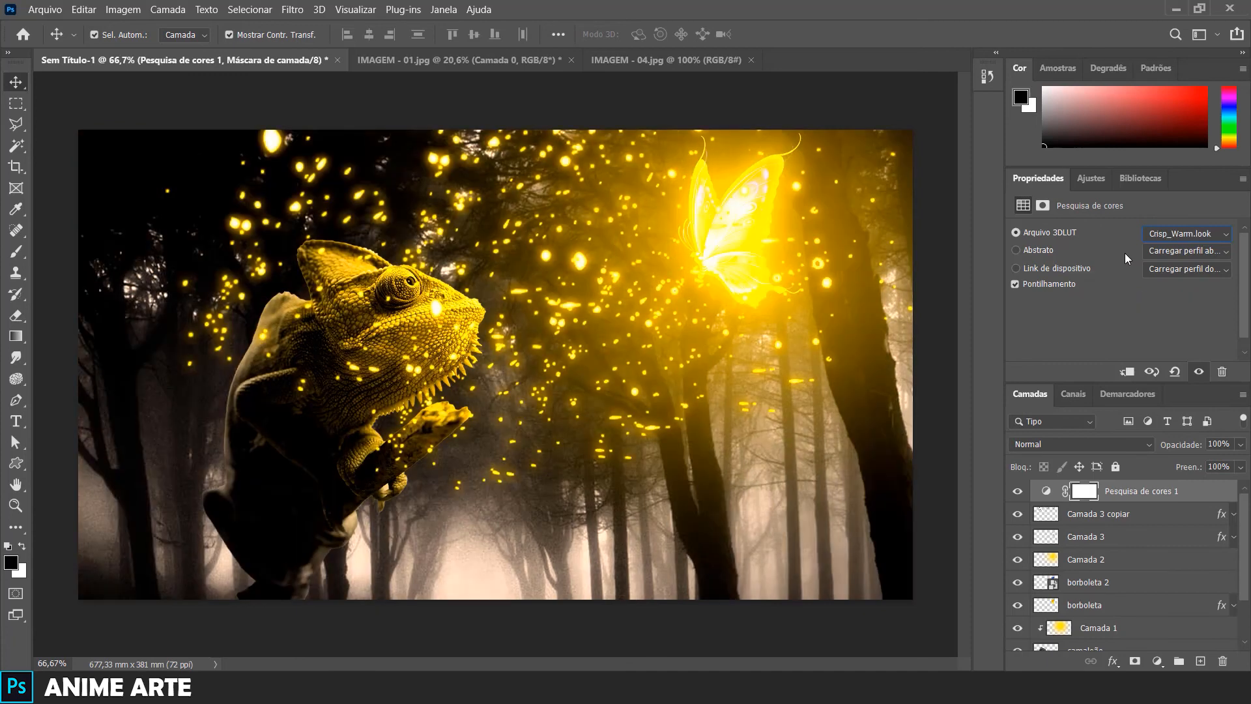
key("Down")
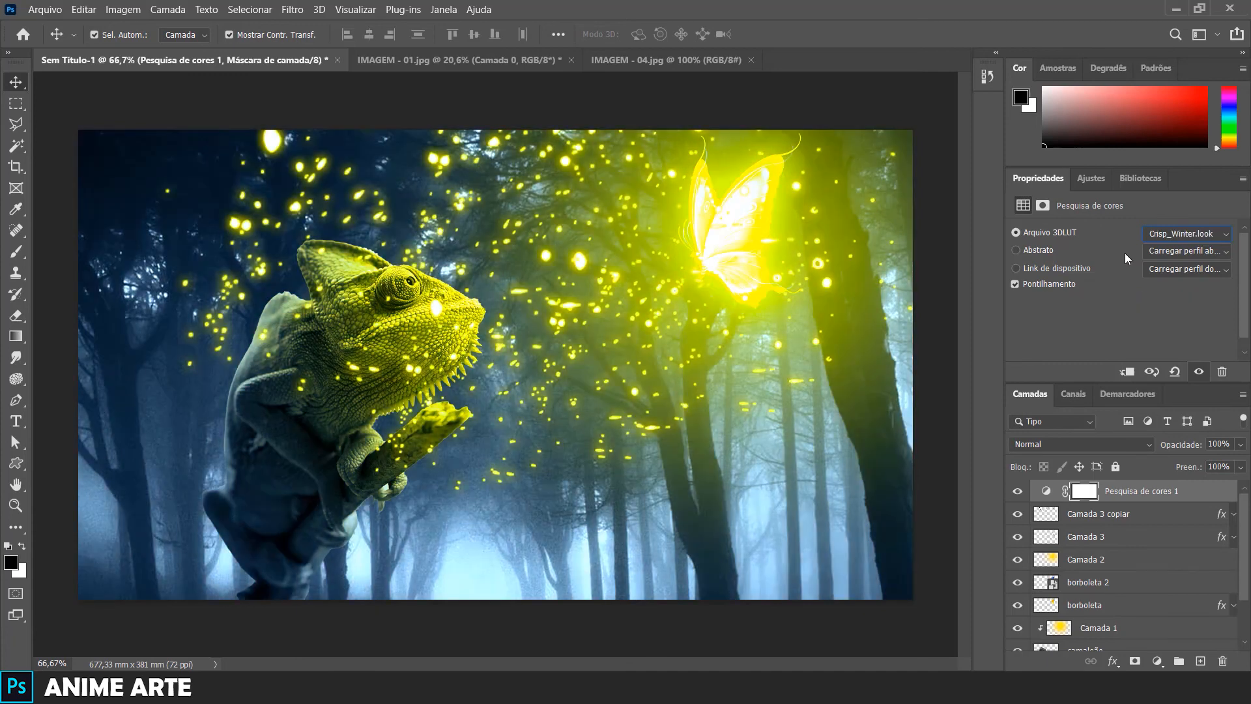
key("Down")
key("Down")
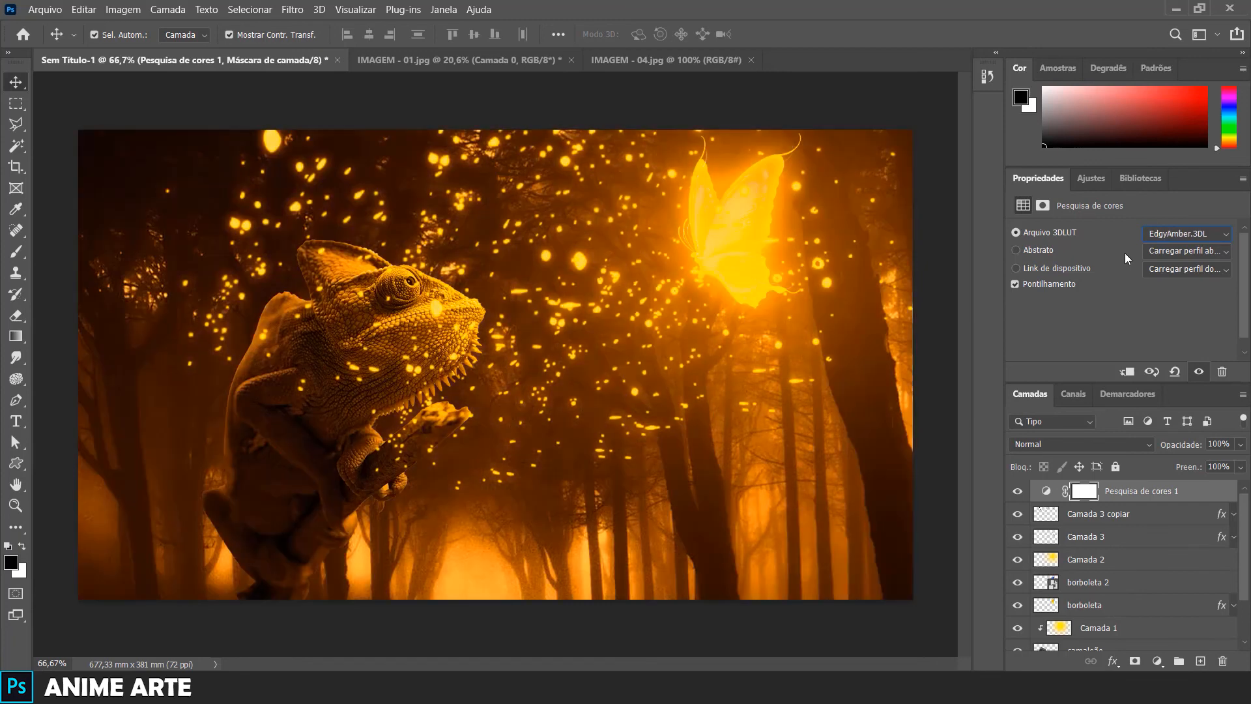
key("Down")
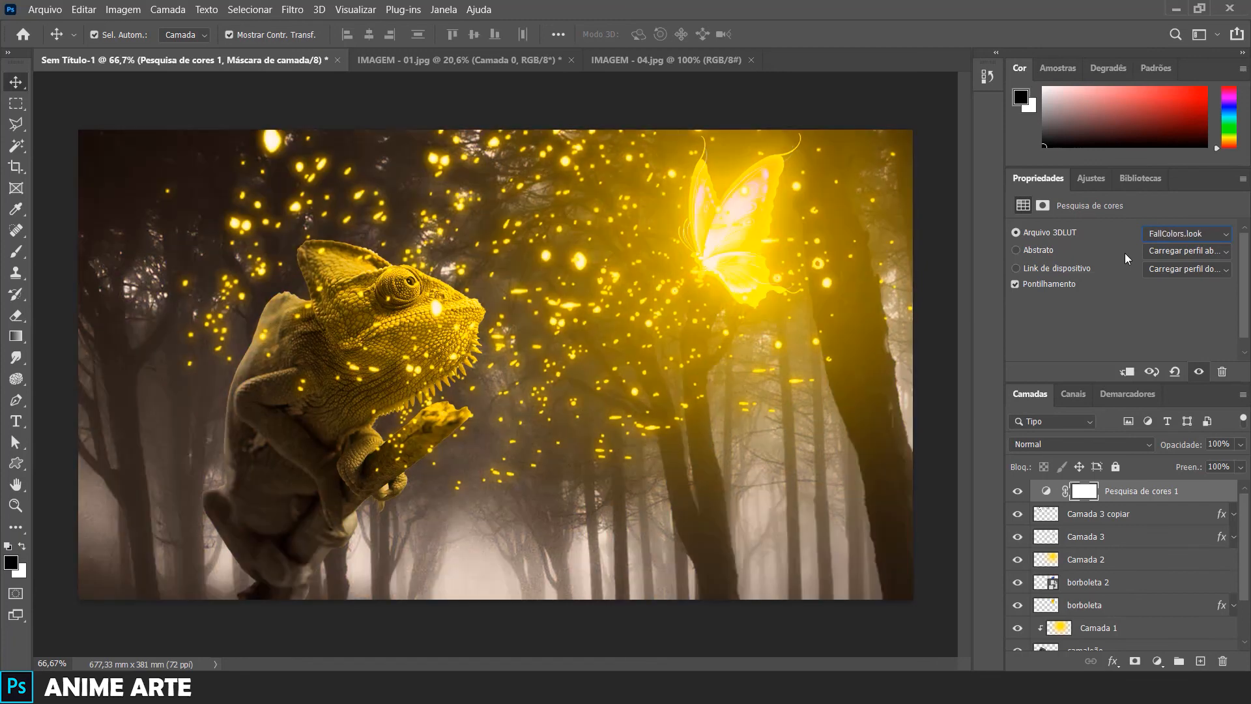
key("Down")
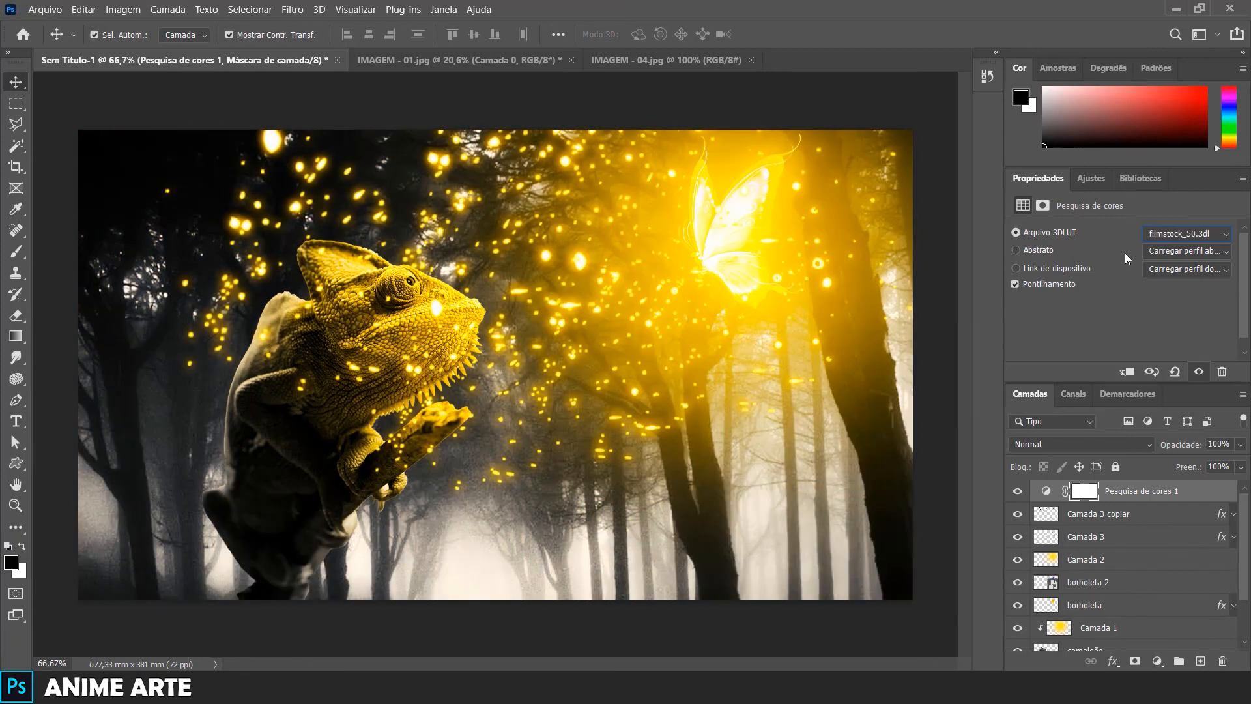
key("Down")
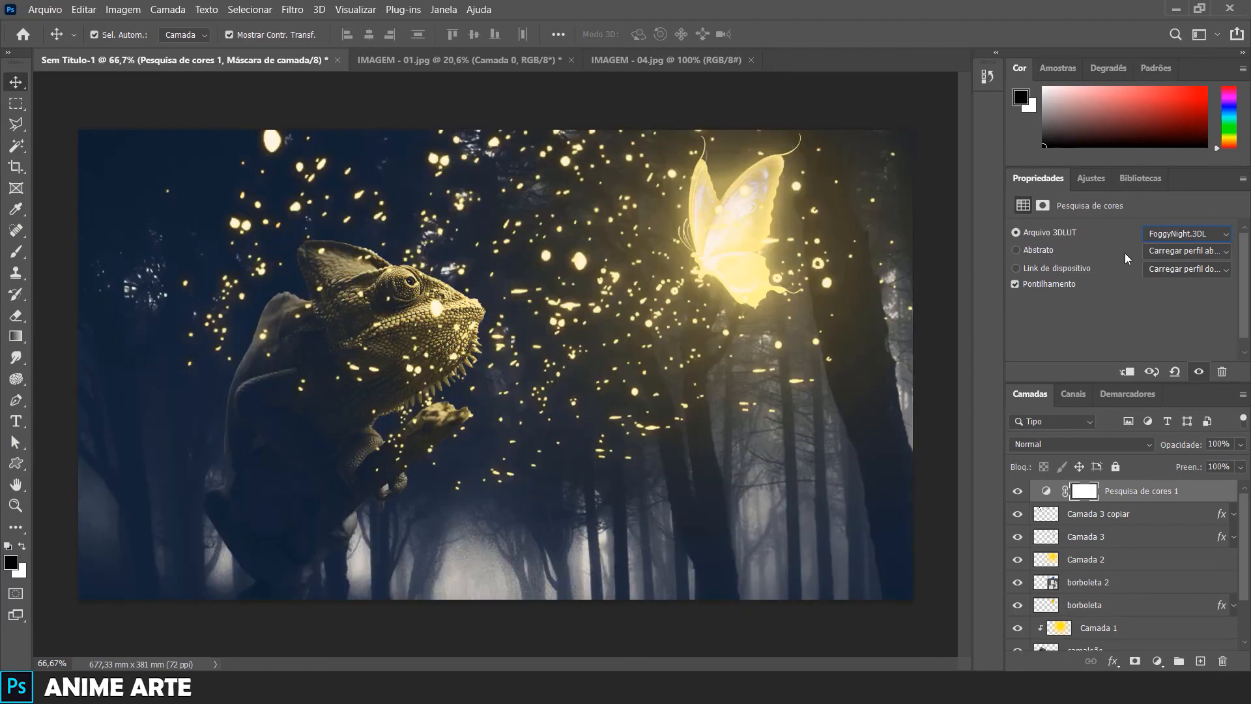
Compare the earlier LUT presets again and set the Color Lookup adjustment to filmstock_50.3dl
key("Up")
key("Up")
key("Up")
key("Up")
key("Up")
key("Up")
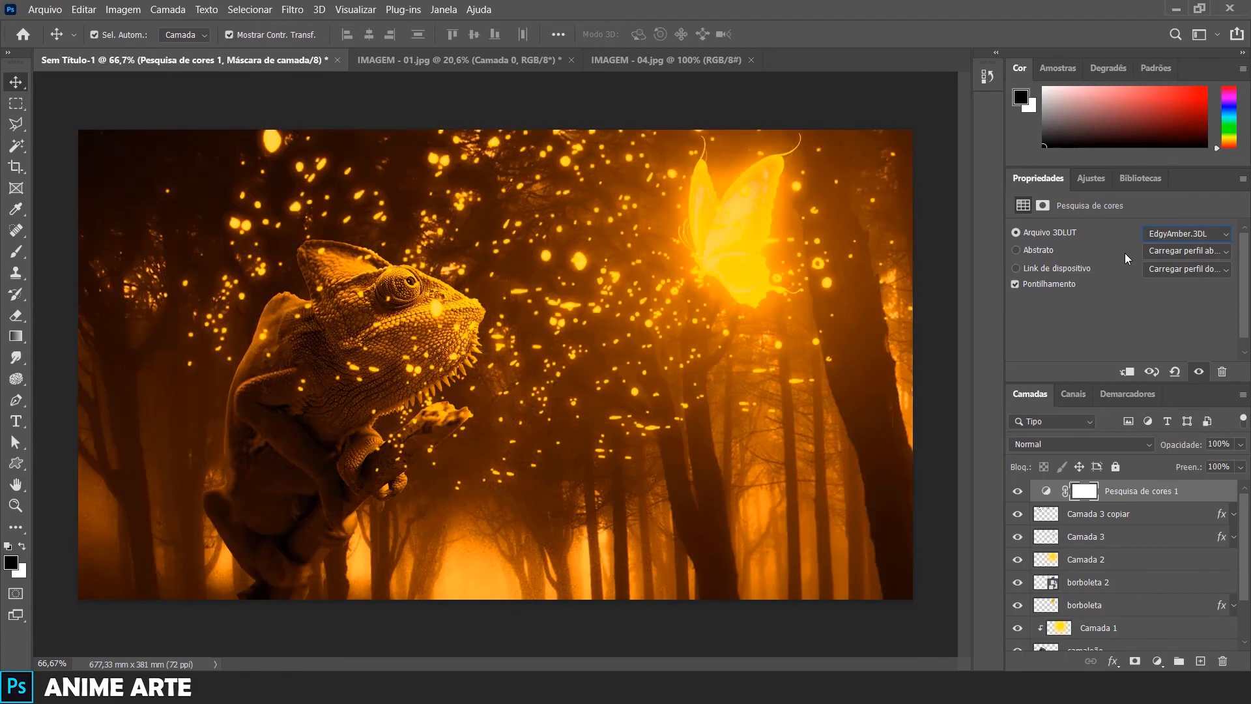
key("Down")
key("Down")
key("Down")
key("Down")
key("Down")
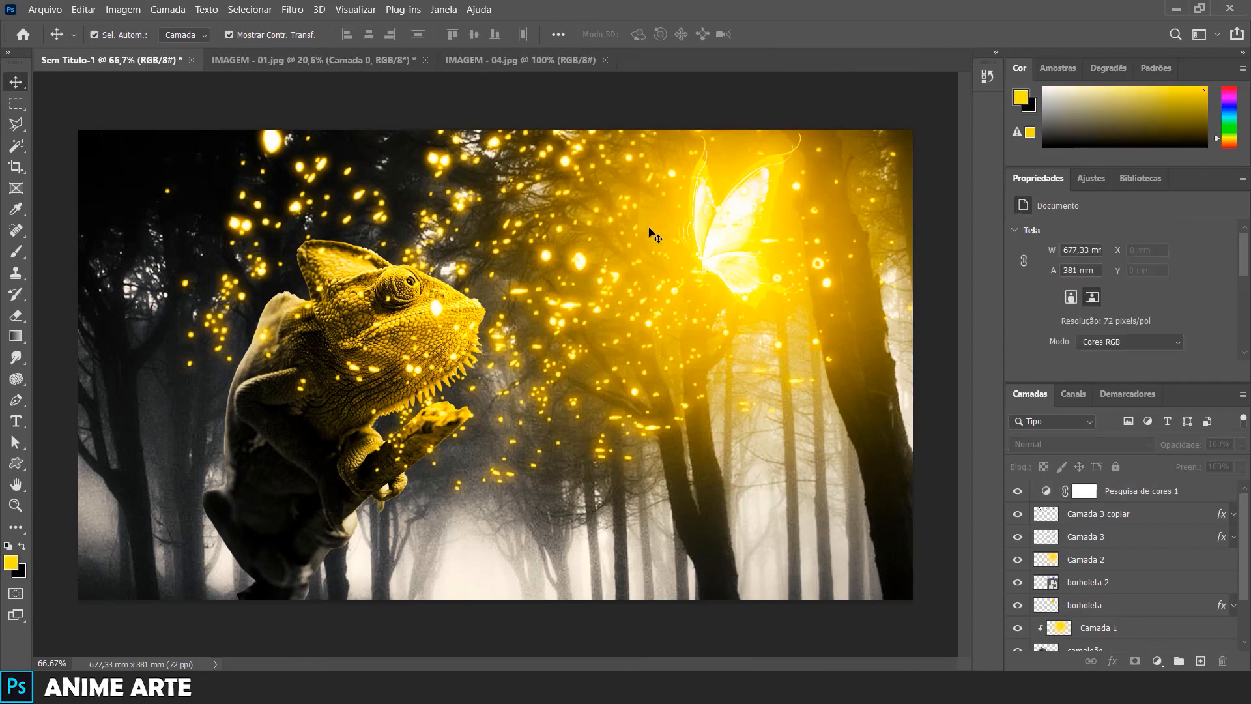
Compare the composition with and without the Camada 2 glow, and delete the Camada 2 layer
left_click(1091, 564)
left_click(1017, 560)
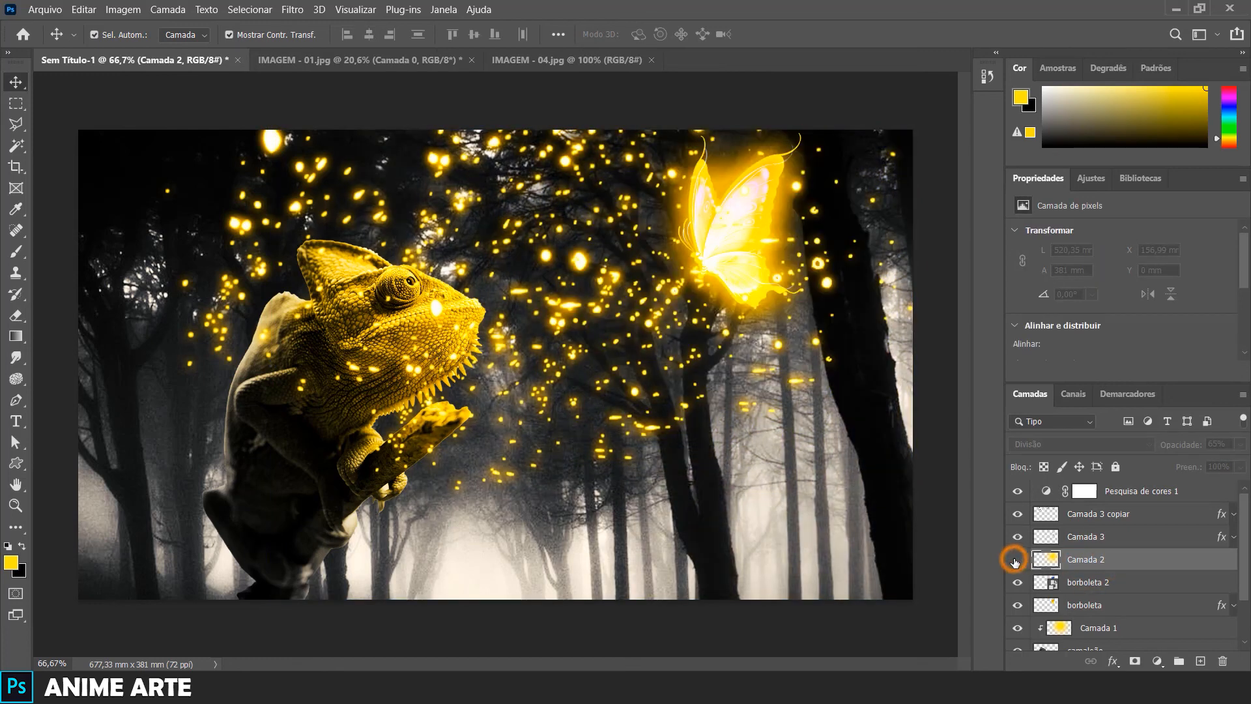
left_click(1017, 560)
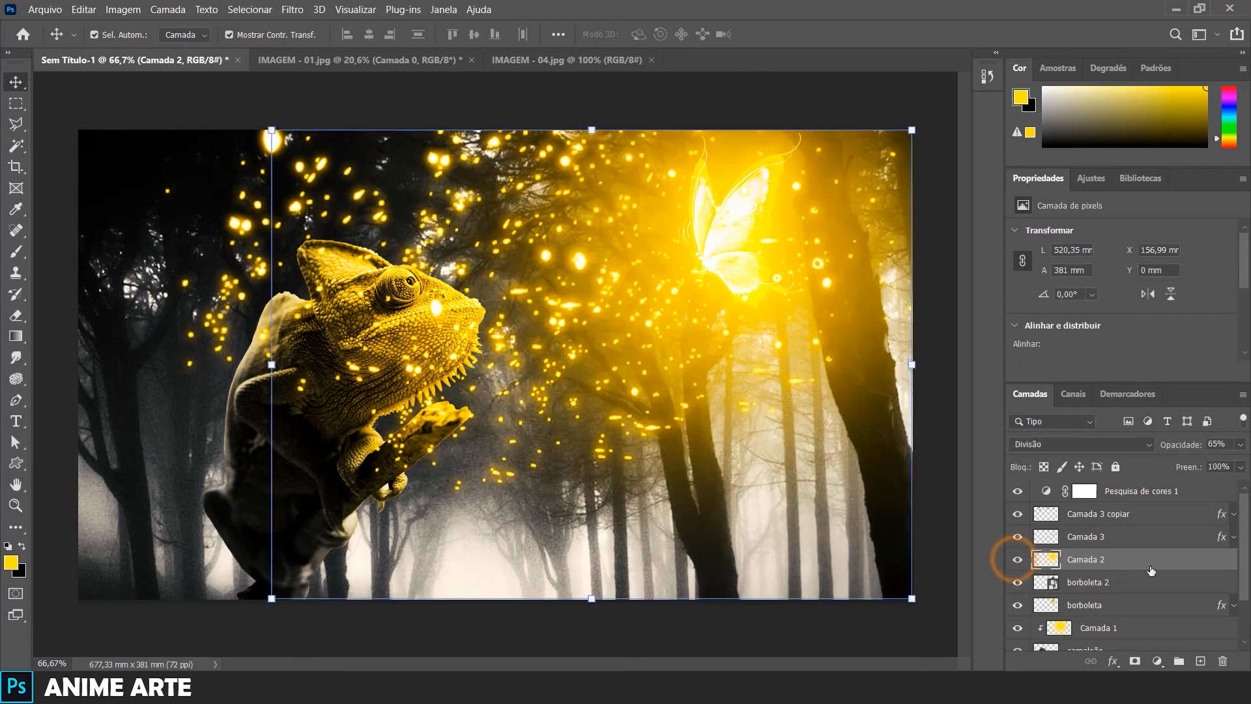
left_click(1152, 563)
left_click(1223, 661)
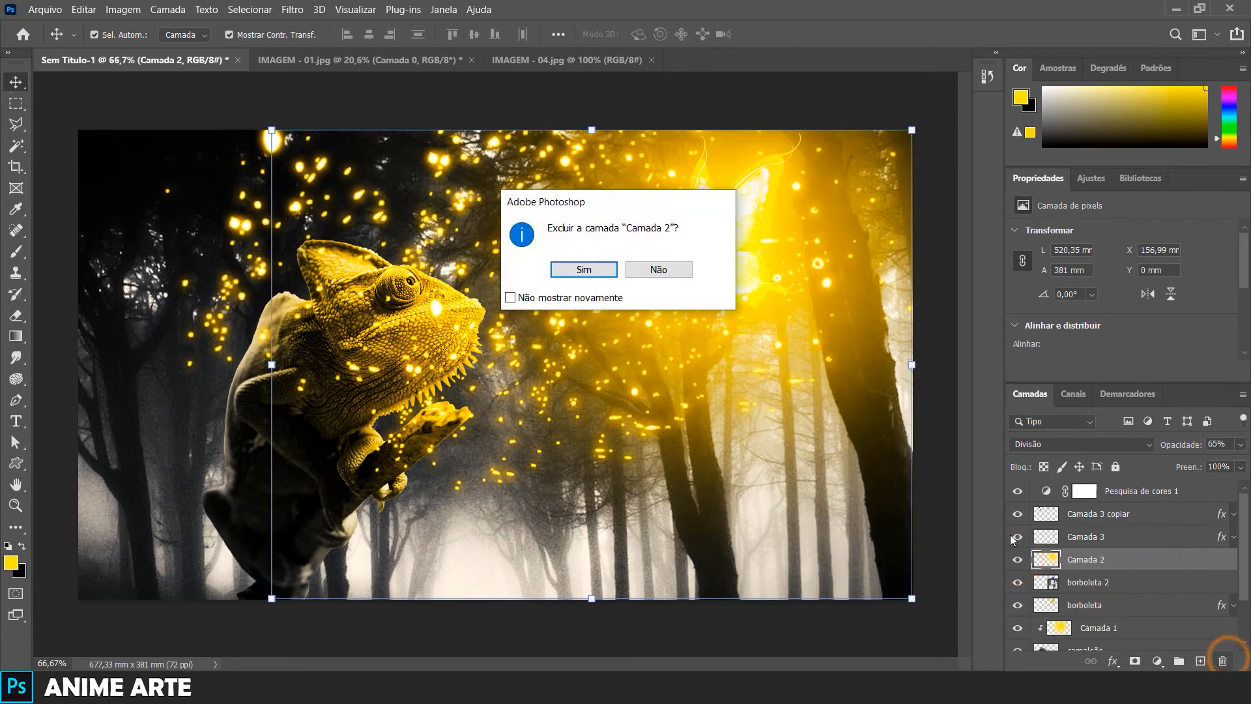
left_click(584, 269)
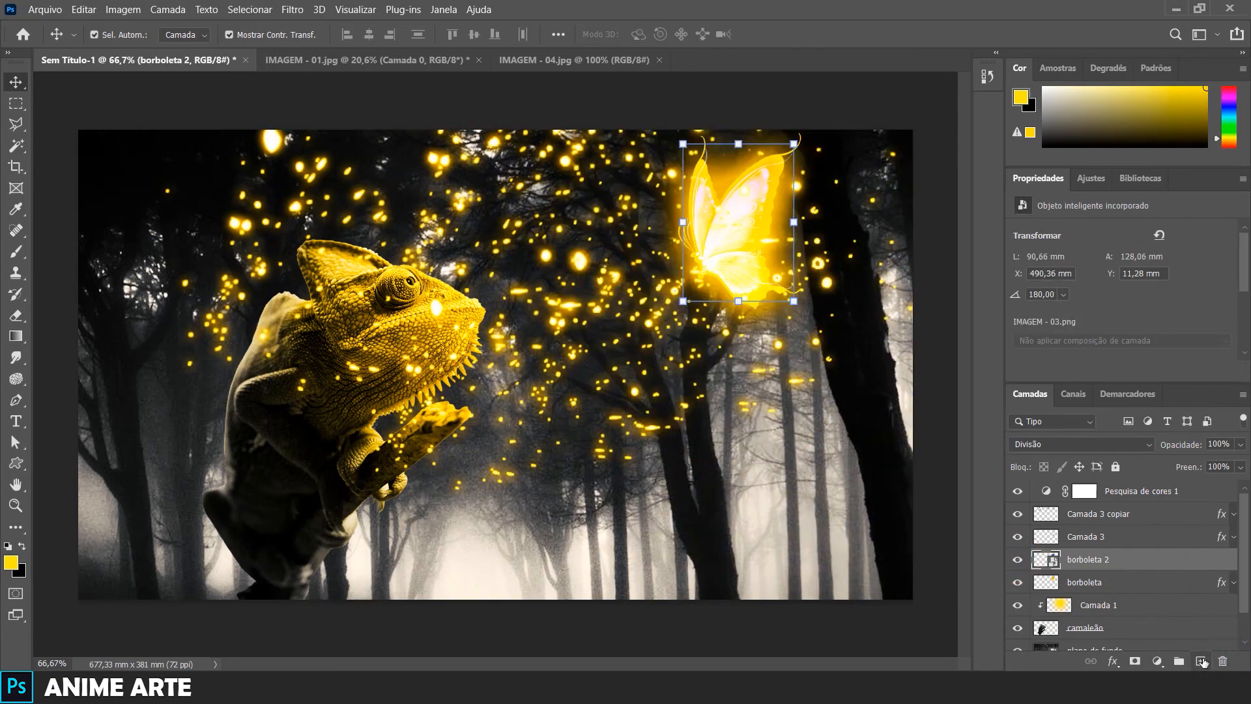
Create a new layer above borboleta 2 and paint a single soft yellow spot over the butterfly with a 700 px brush
left_click(1203, 661)
left_click(16, 251)
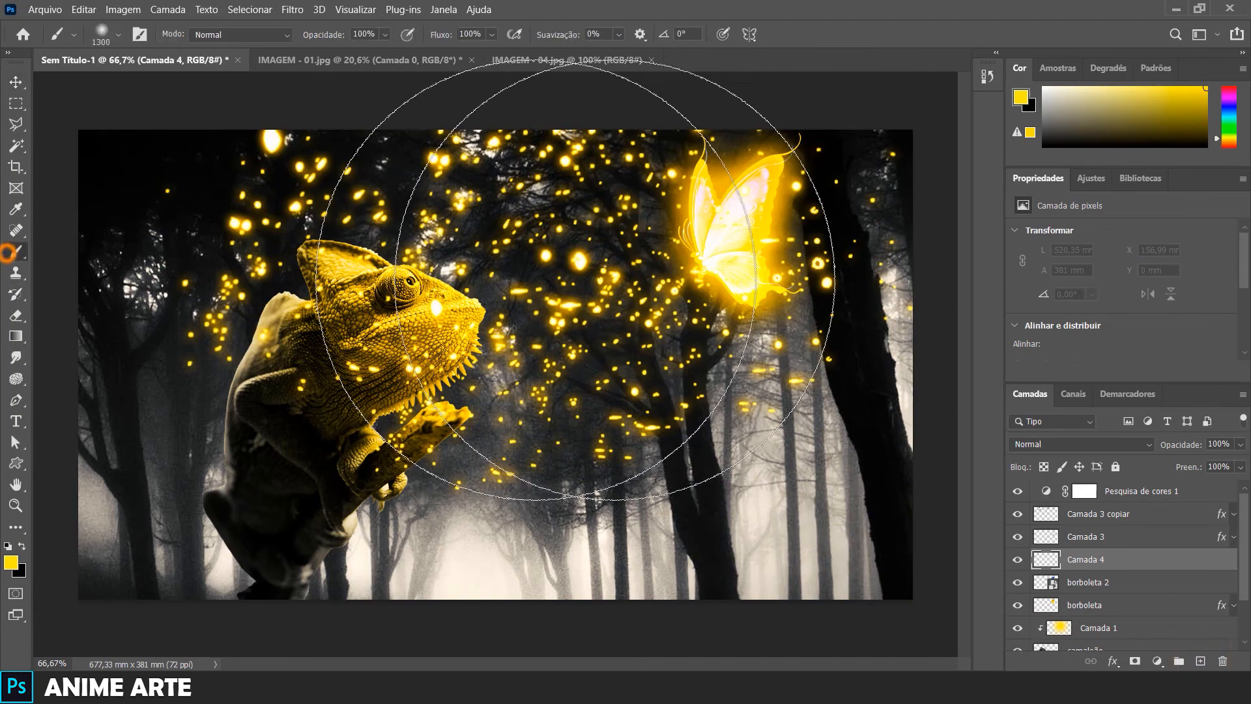
key("bracketleft")
key("bracketleft")
key("bracketleft")
key("bracketleft")
key("bracketleft")
key("bracketleft")
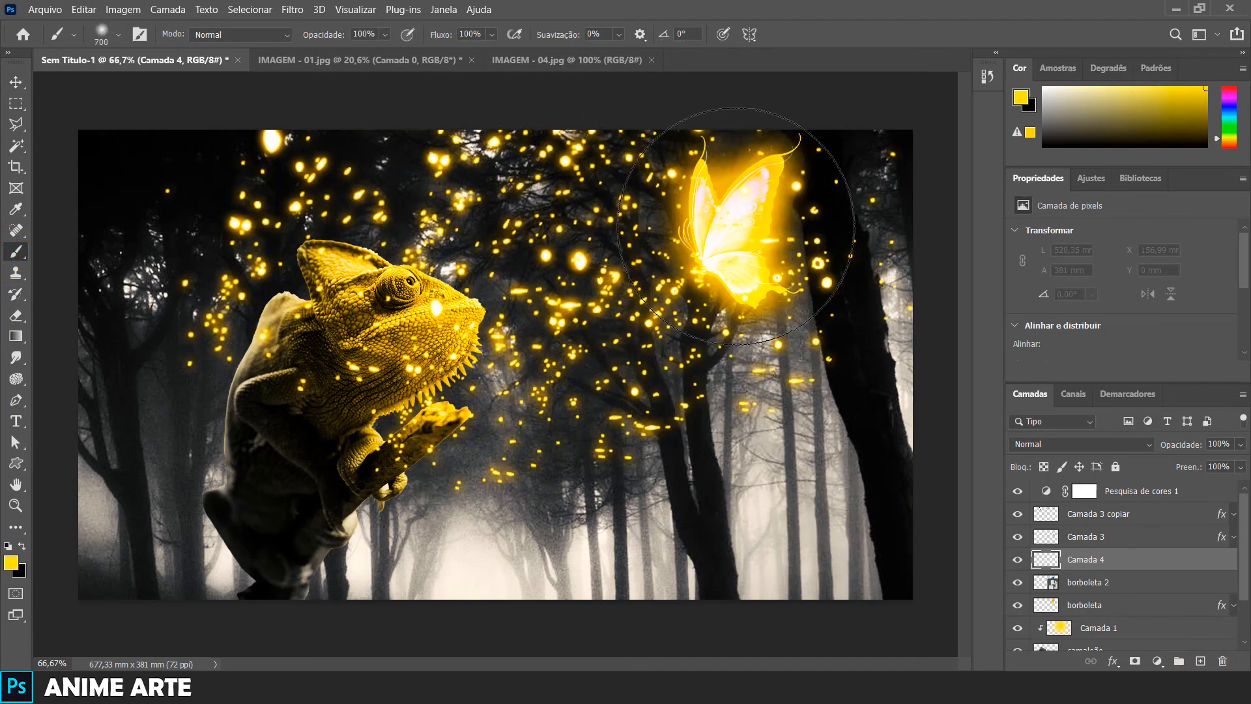
left_click(734, 227)
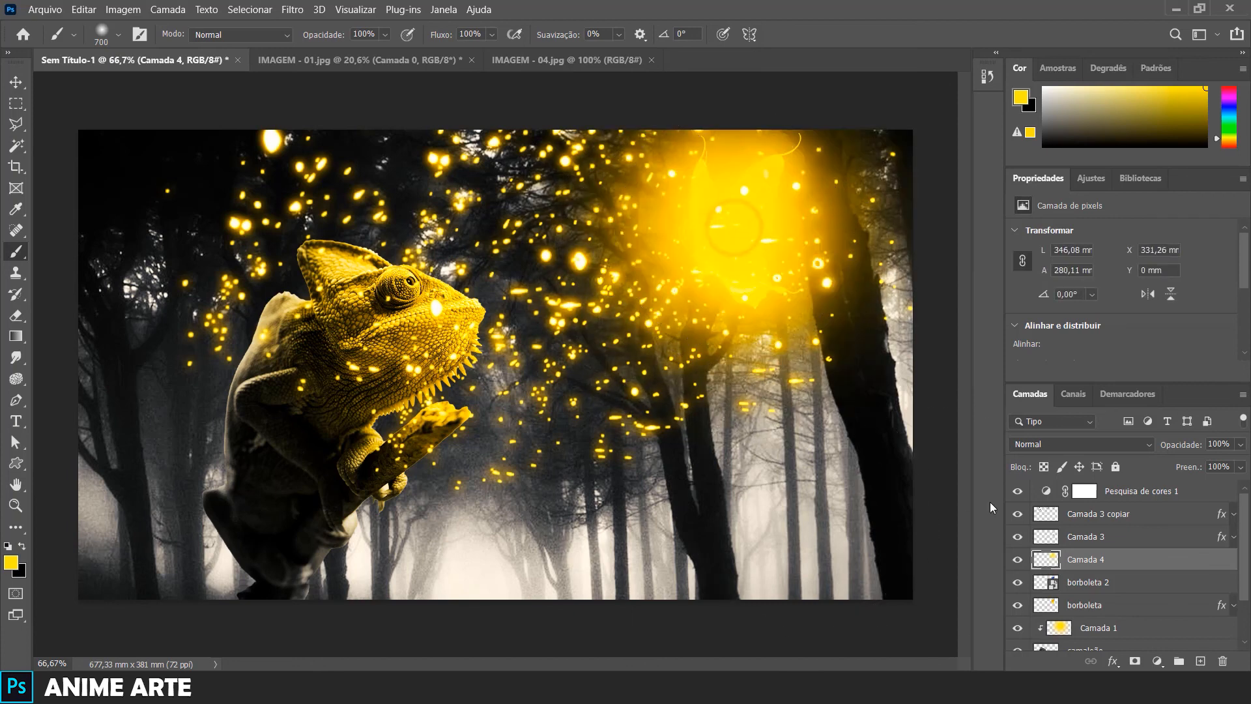
Set the new glow layer, Camada 4, to the Divisão (Screen) blend mode at 51% opacity and deselect it
left_click(1071, 446)
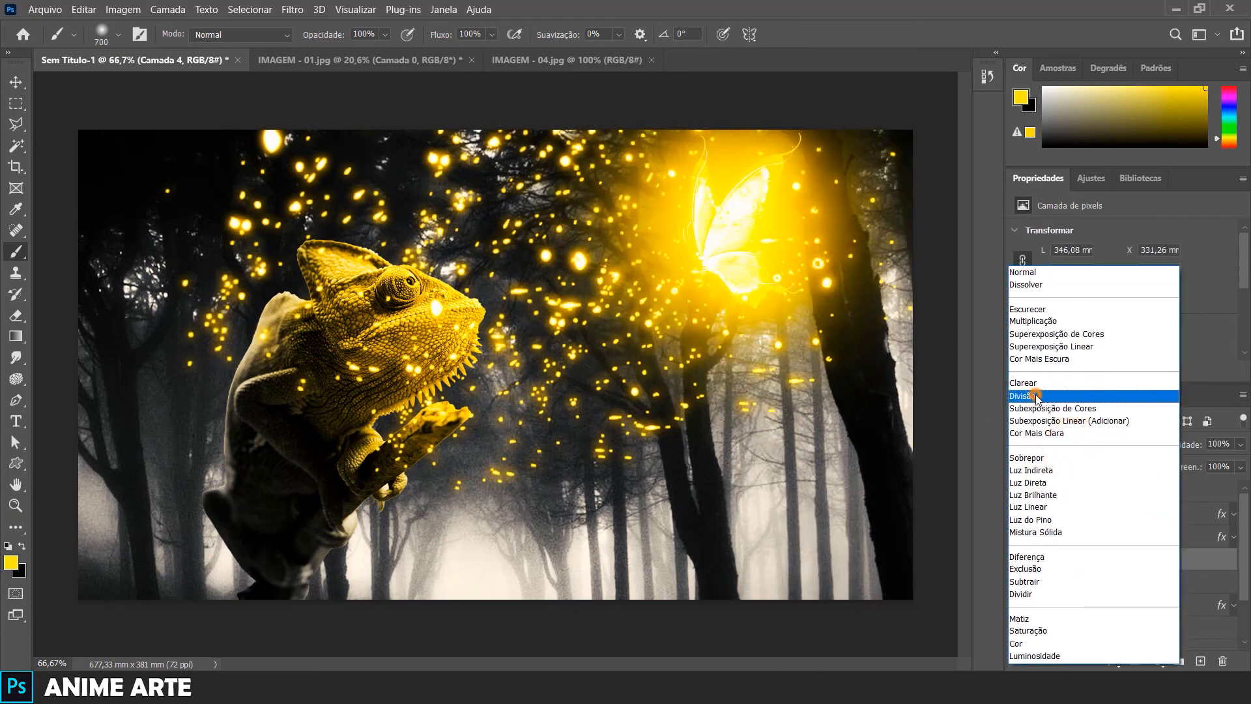
left_click(1033, 395)
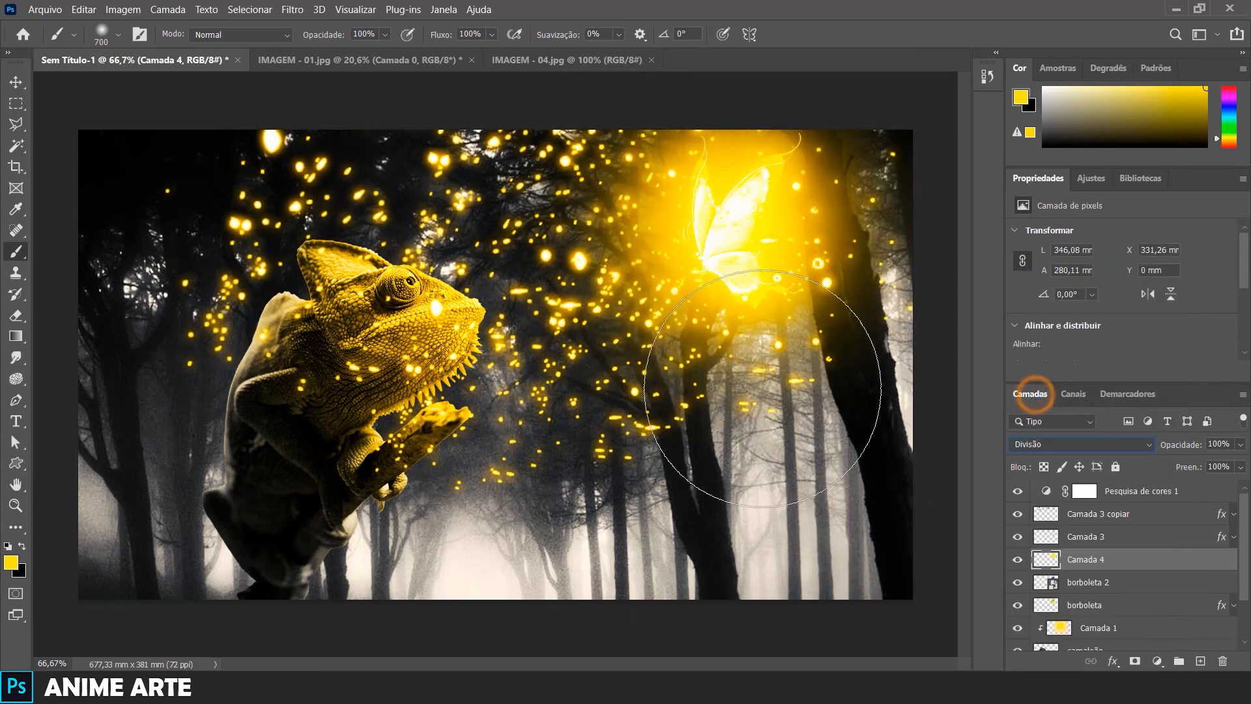
left_click(1240, 444)
left_click_drag(1239, 463, 1205, 464)
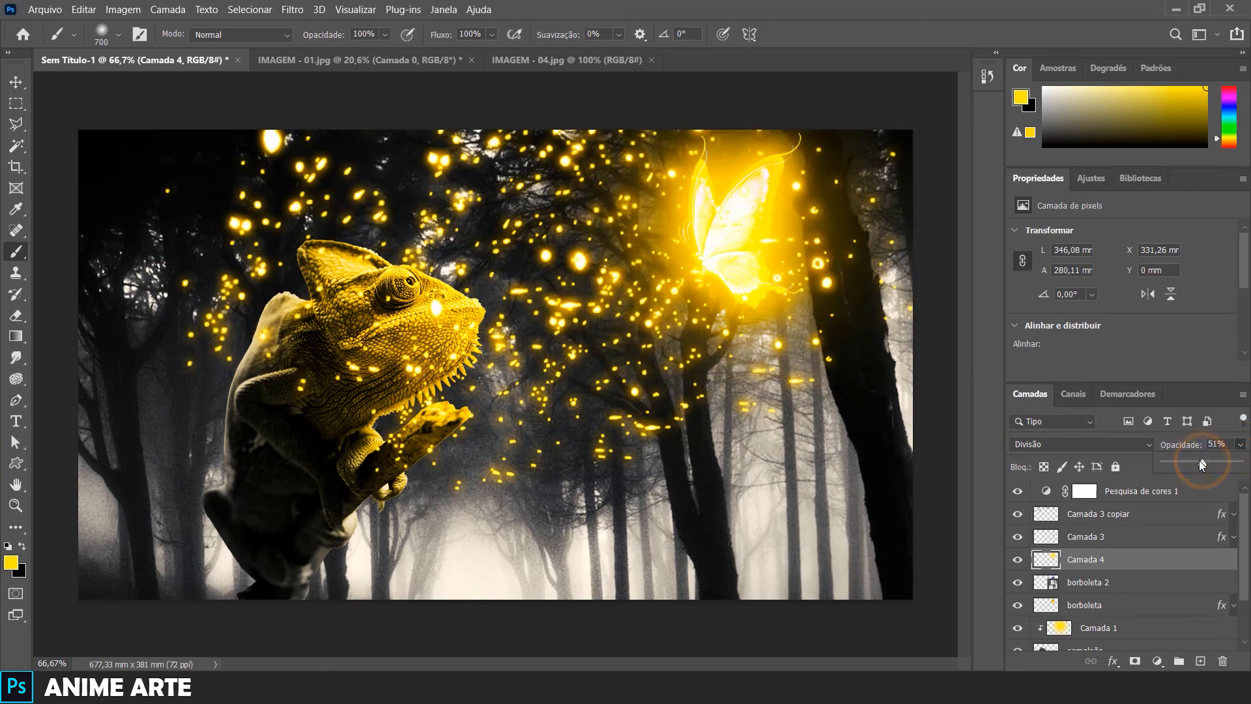
left_click(16, 82)
left_click(111, 85)
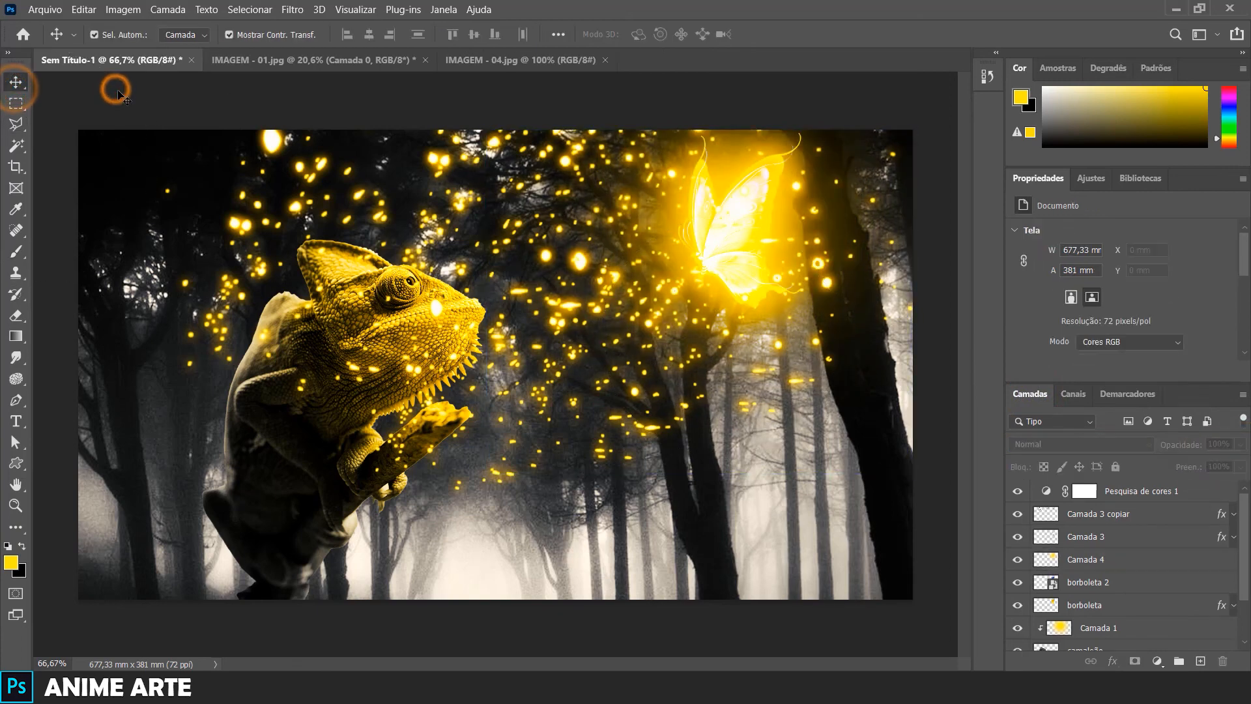